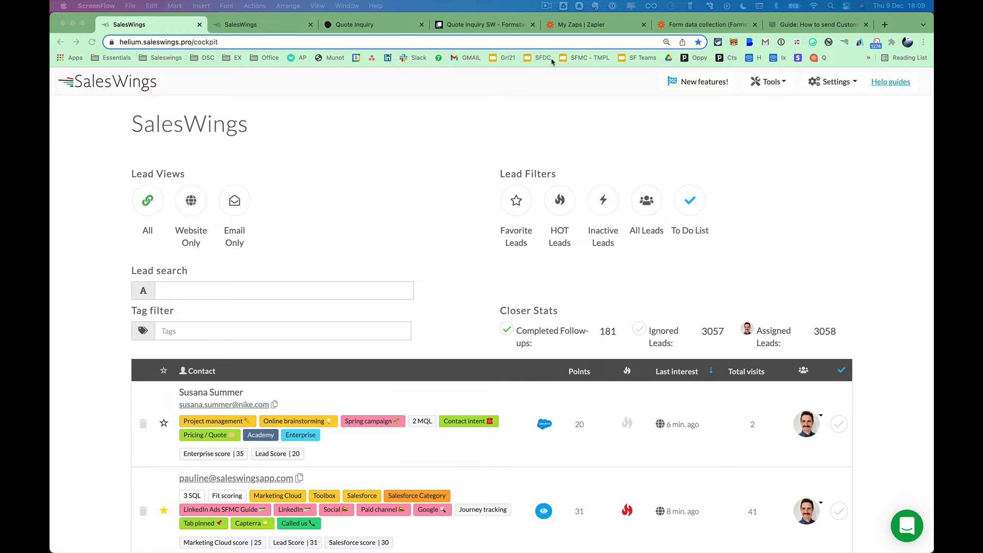
# Expand FALCON > Attributes in SalesWings Settings at 125% zoom and scroll through the custom attributes.
pyautogui.click(284, 28)
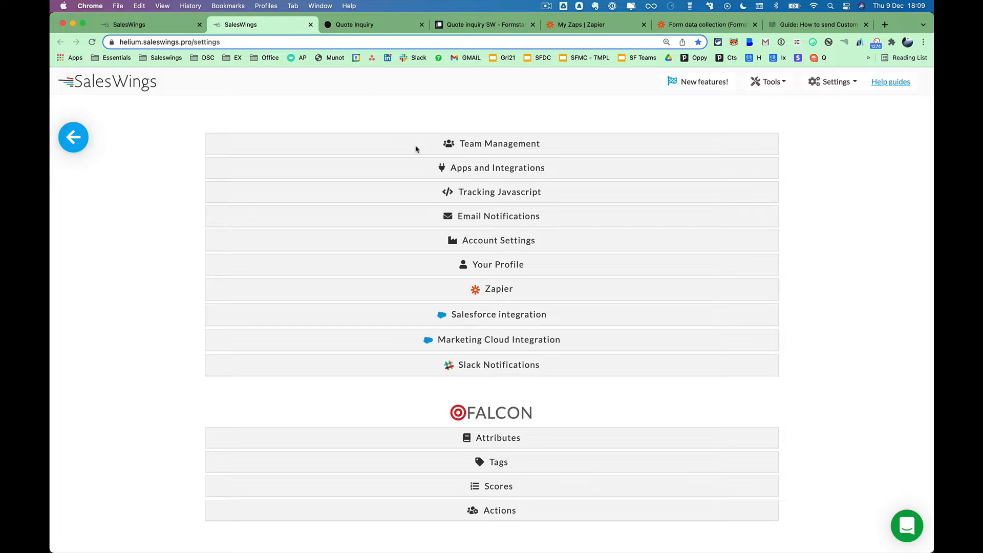
pyautogui.click(497, 438)
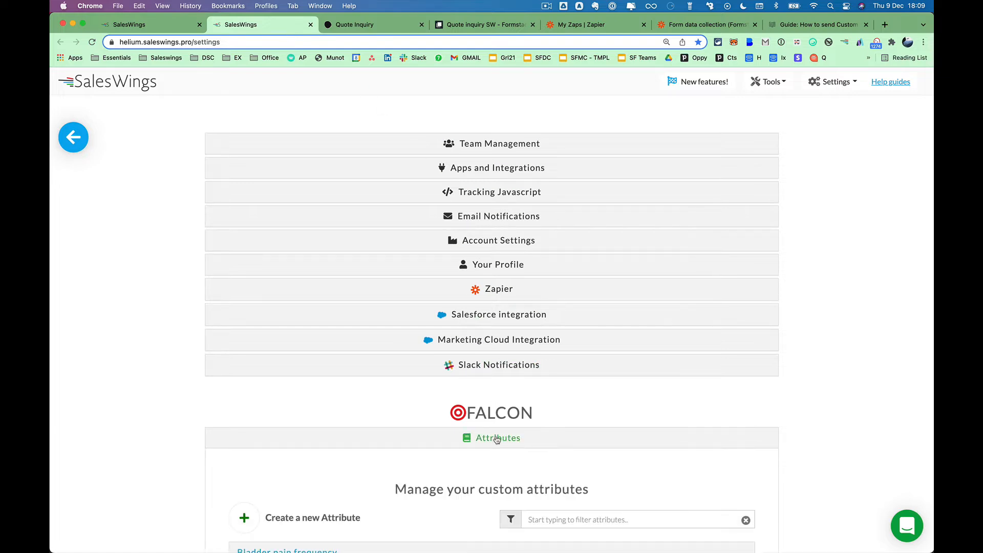
pyautogui.scroll(-5, 497, 439)
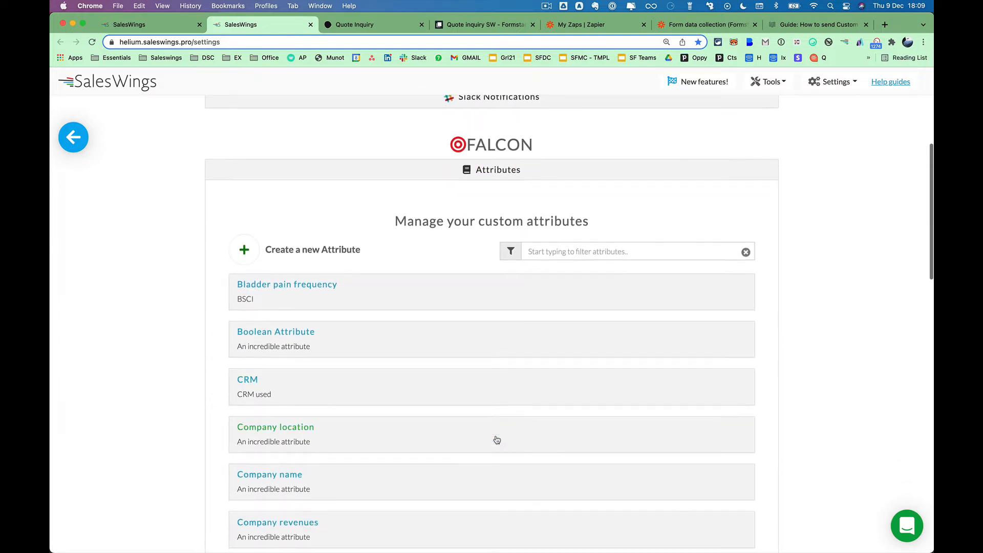
pyautogui.press('super+equal')
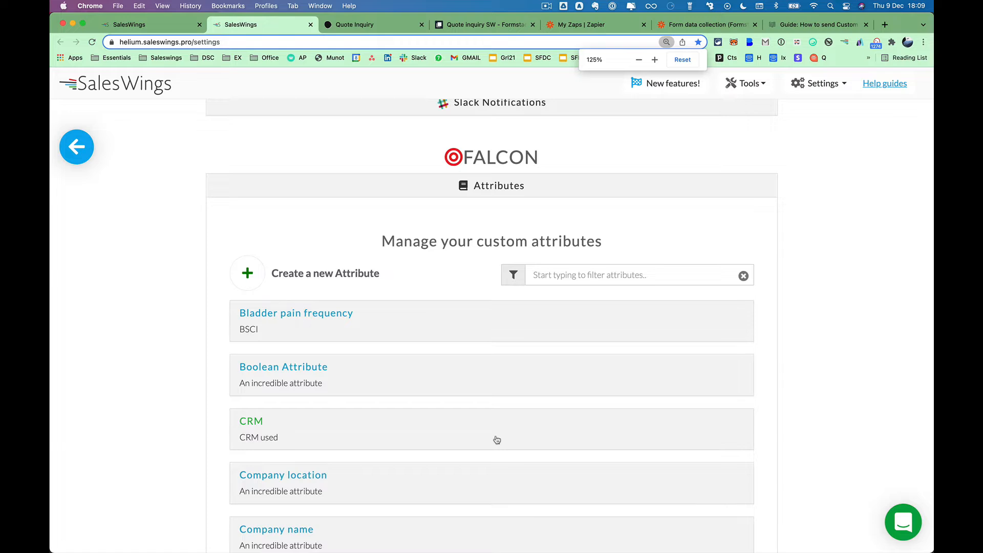
pyautogui.scroll(-7, 497, 439)
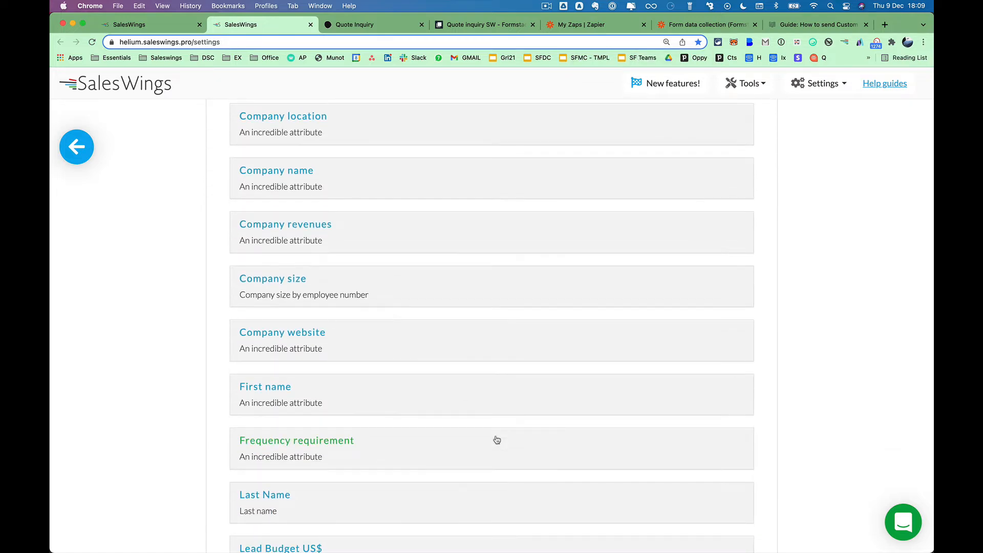
pyautogui.scroll(-5, 496, 440)
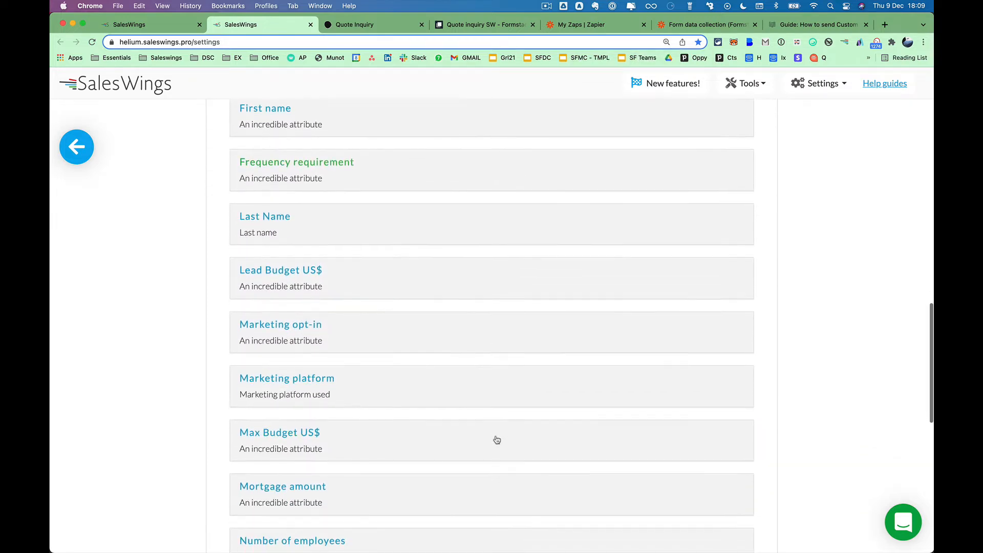
pyautogui.scroll(-5, 497, 439)
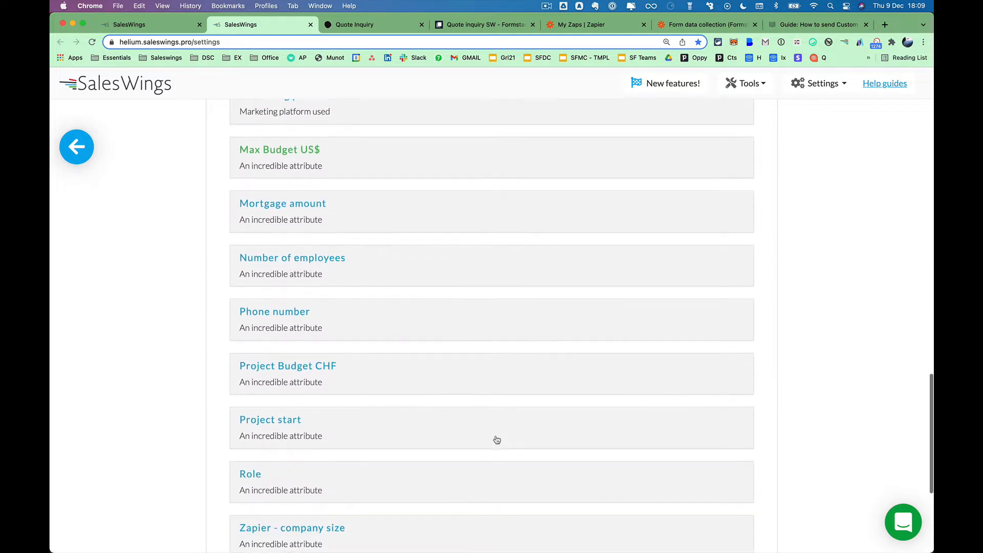
pyautogui.scroll(-4, 497, 439)
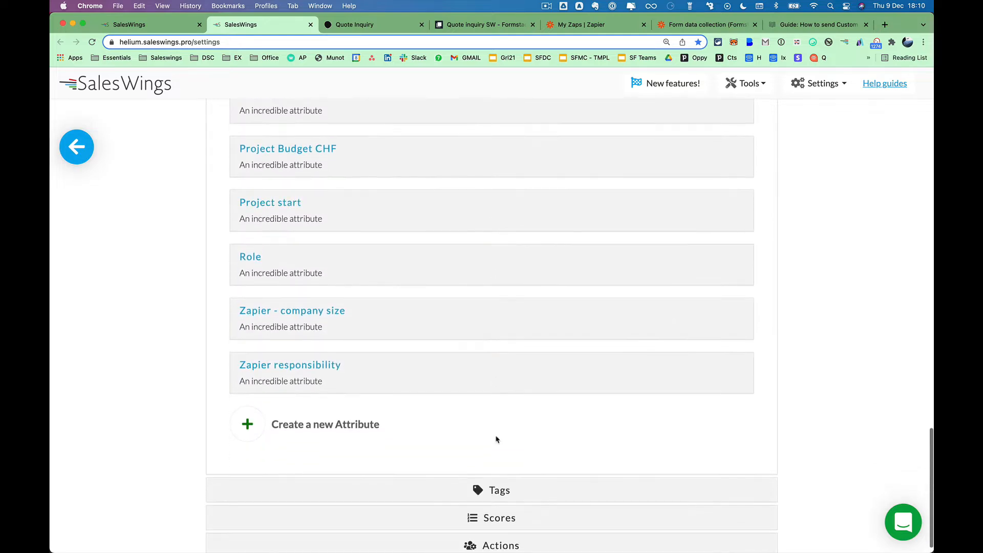
pyautogui.scroll(17, 497, 439)
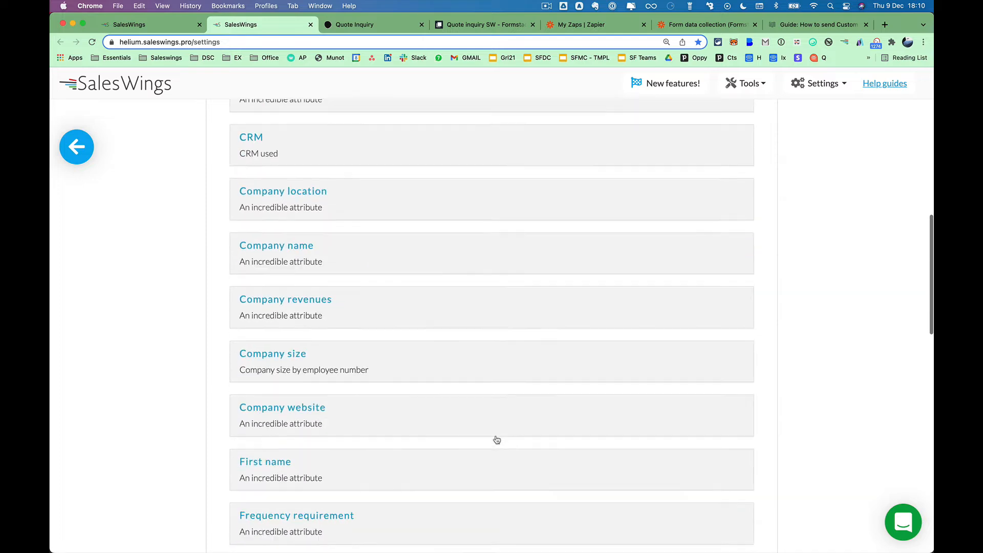
pyautogui.scroll(5, 496, 439)
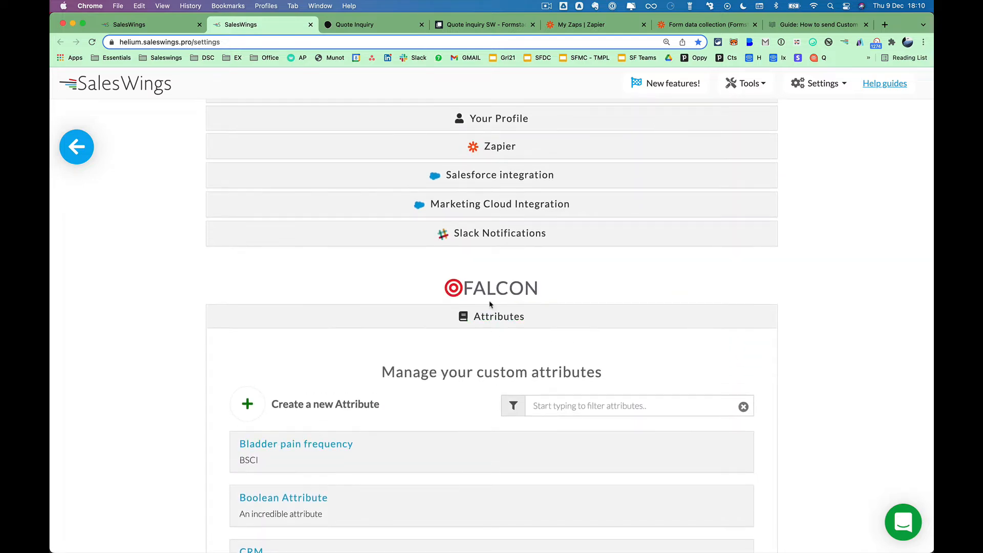
# Collapse and reopen the custom attributes list, showing CRM, Company size and First name.
pyautogui.click(490, 317)
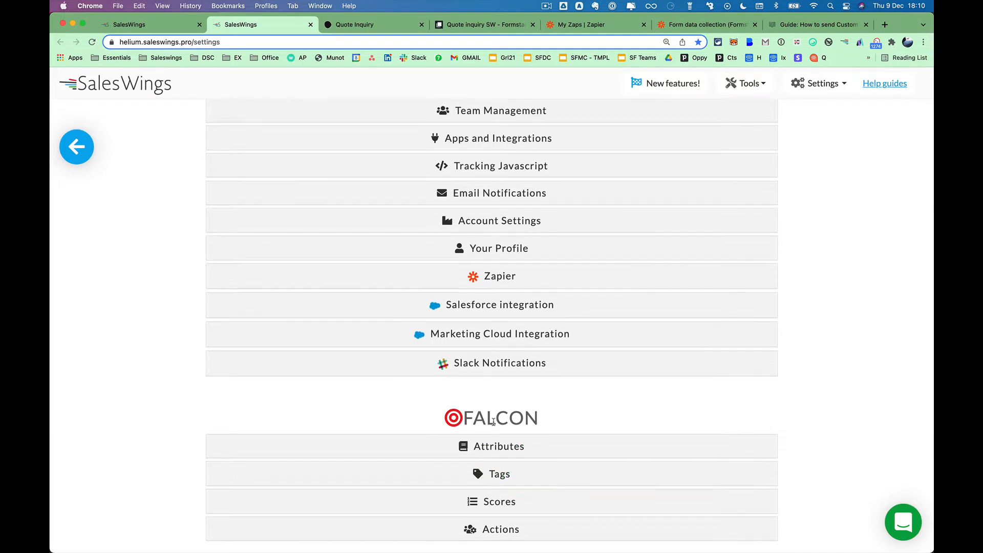
pyautogui.click(495, 447)
pyautogui.scroll(-8, 496, 450)
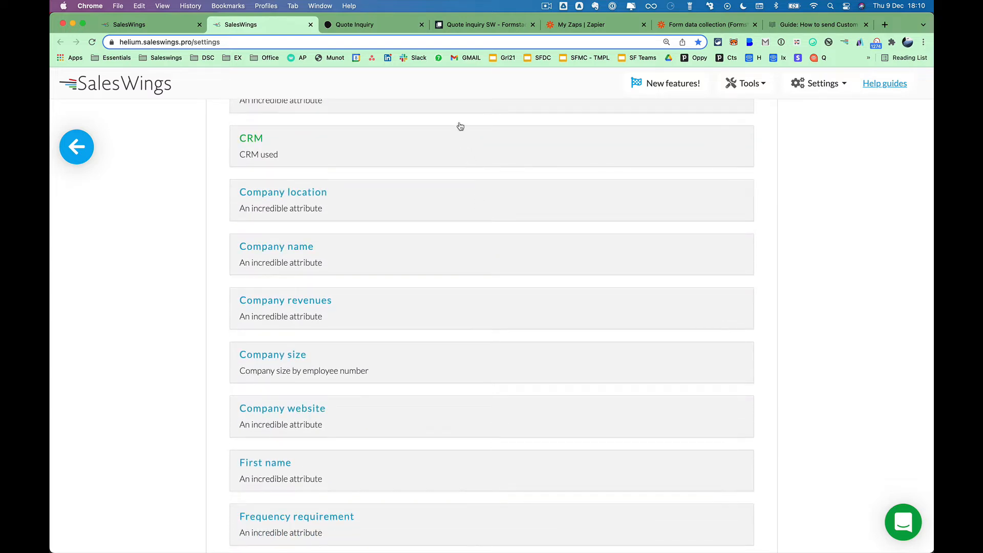
# Check the Formstack quote form's Name, Email and Role fields, then go back to the SalesWings cockpit.
pyautogui.click(392, 25)
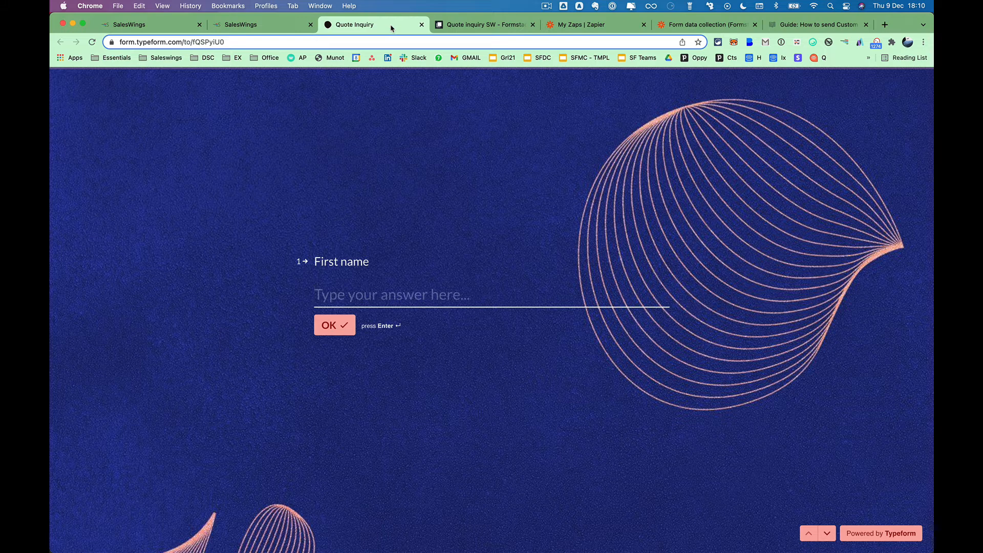
pyautogui.click(453, 28)
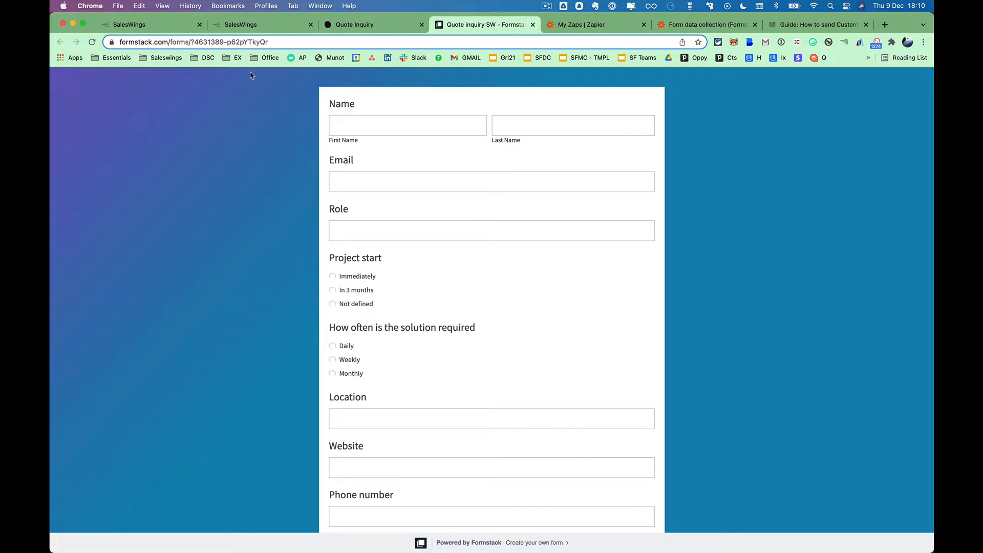
pyautogui.click(179, 28)
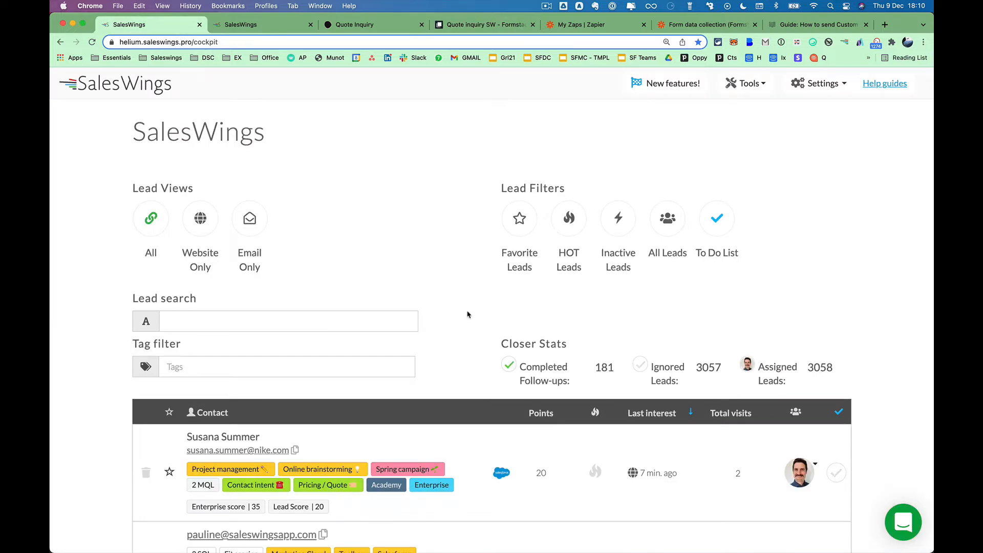
# Expand the top lead's briefing to check its custom attribute values, then collapse it.
pyautogui.scroll(-3, 467, 313)
pyautogui.click(468, 330)
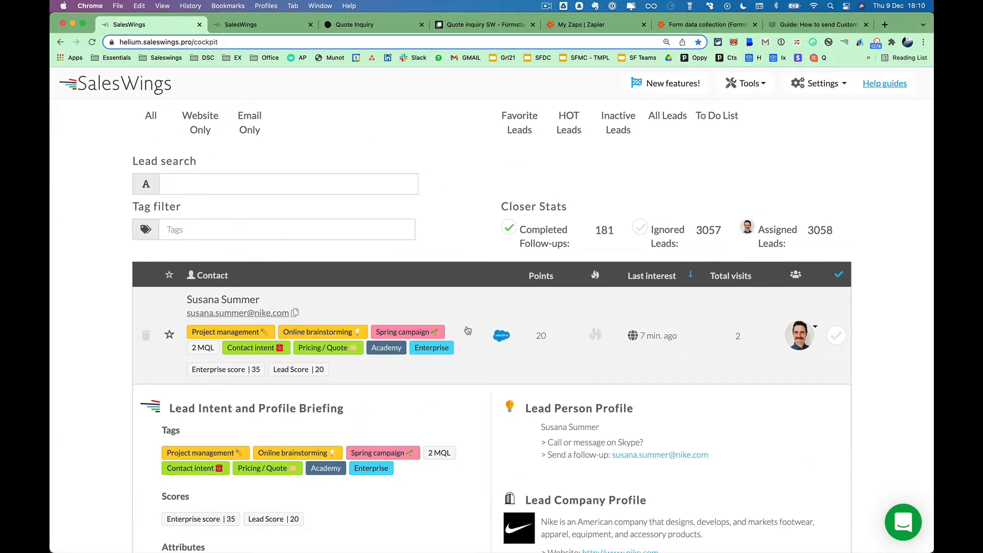
pyautogui.scroll(-2, 303, 448)
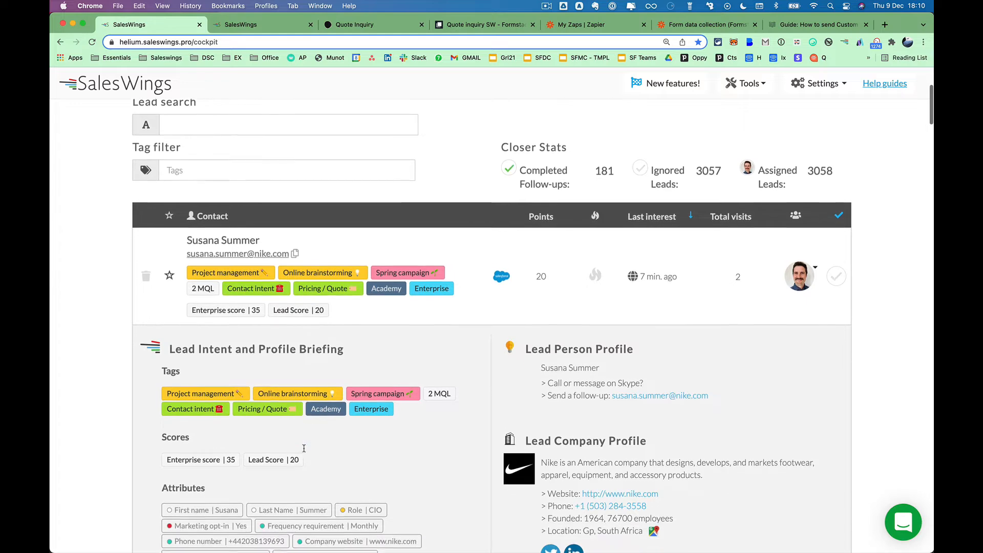
pyautogui.scroll(-1, 304, 449)
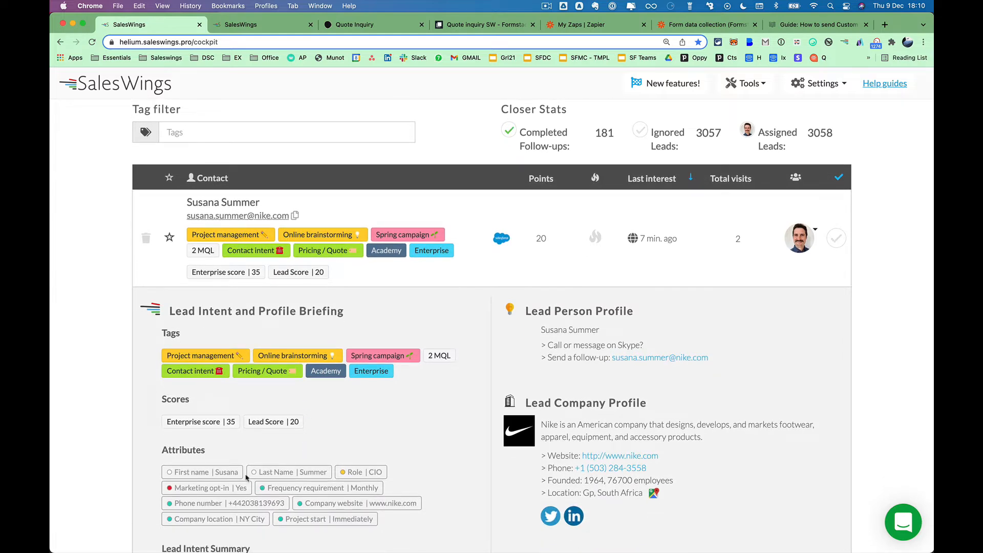
pyautogui.scroll(5, 246, 477)
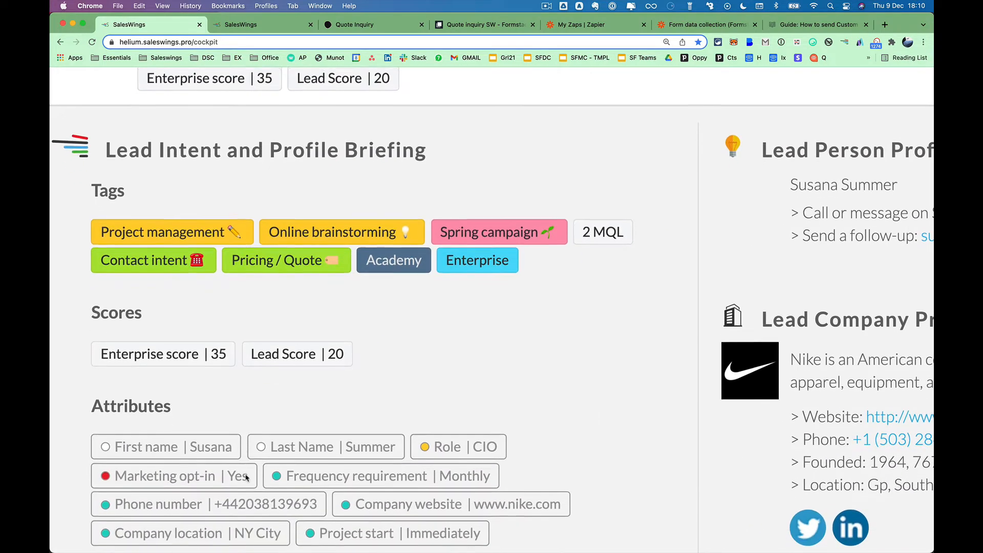
pyautogui.scroll(-3, 246, 477)
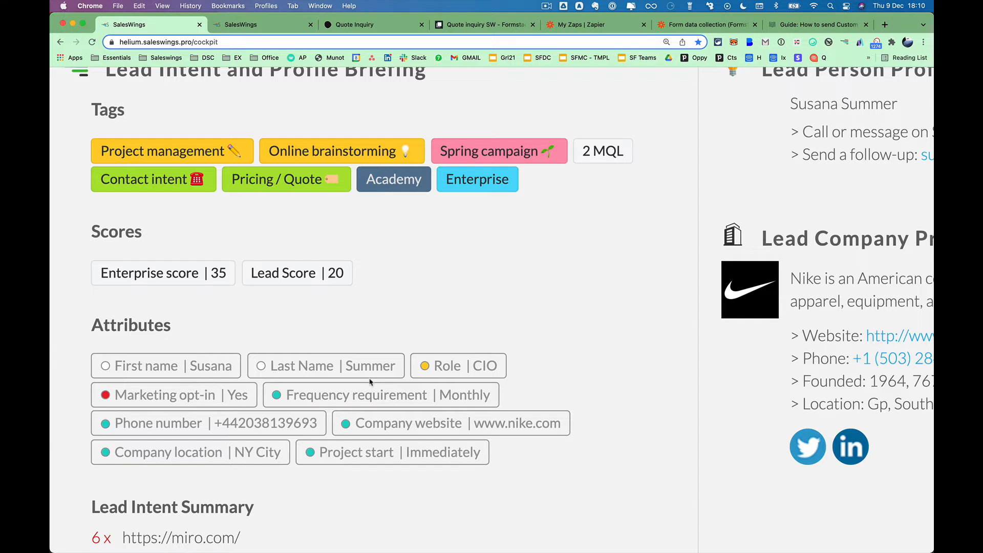
pyautogui.scroll(-5, 371, 383)
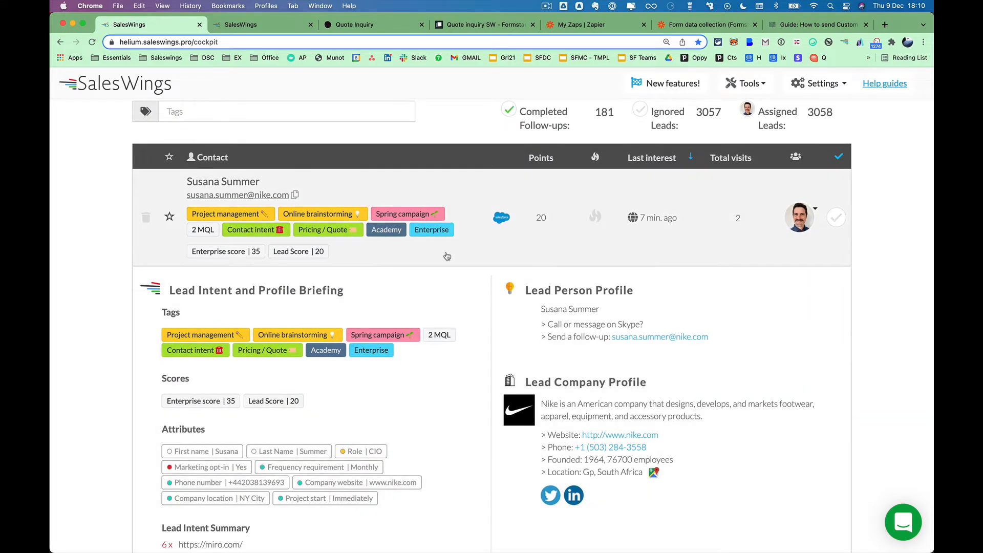
pyautogui.click(446, 266)
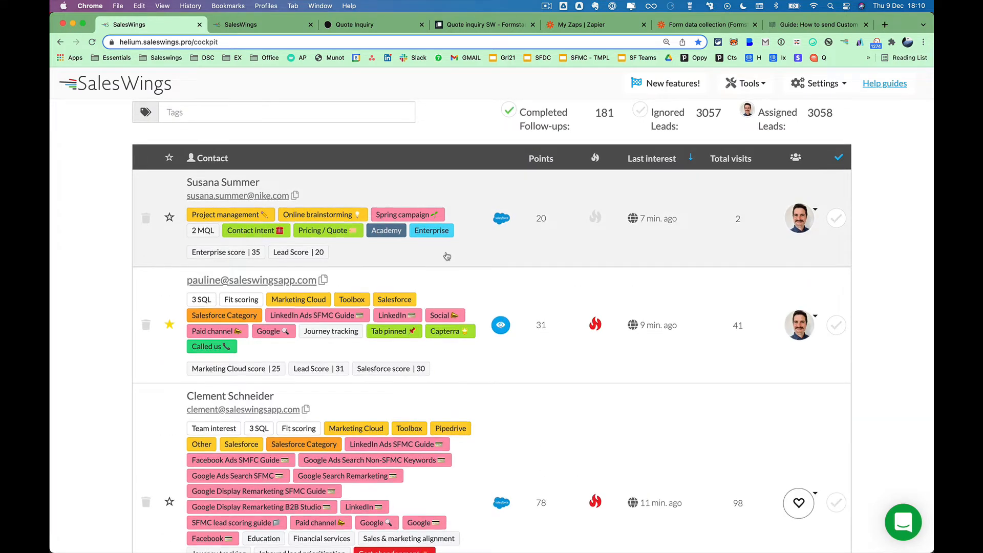
# Move the Formstack form's tab to second position beside SalesWings and show the empty form.
pyautogui.scroll(2, 446, 255)
pyautogui.scroll(4, 446, 256)
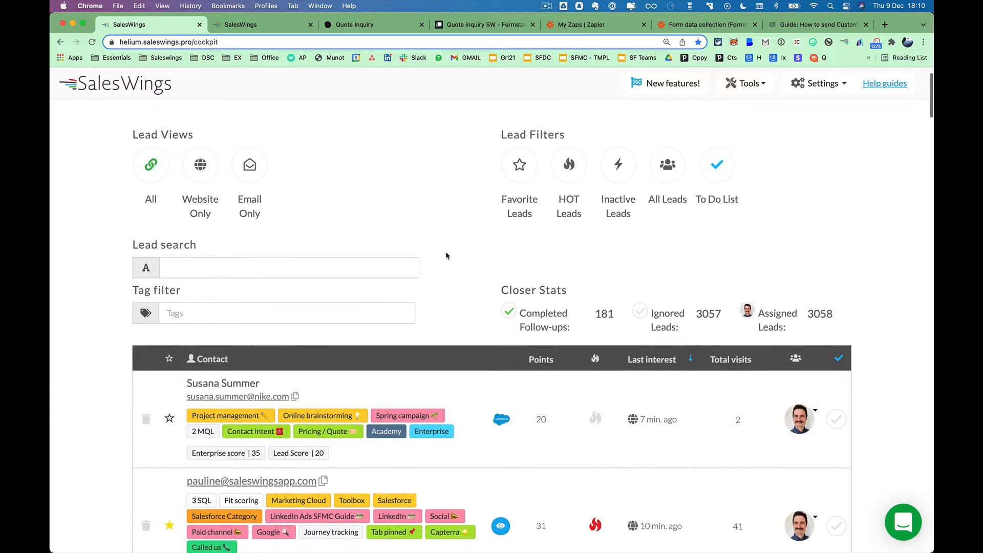
pyautogui.scroll(1, 445, 255)
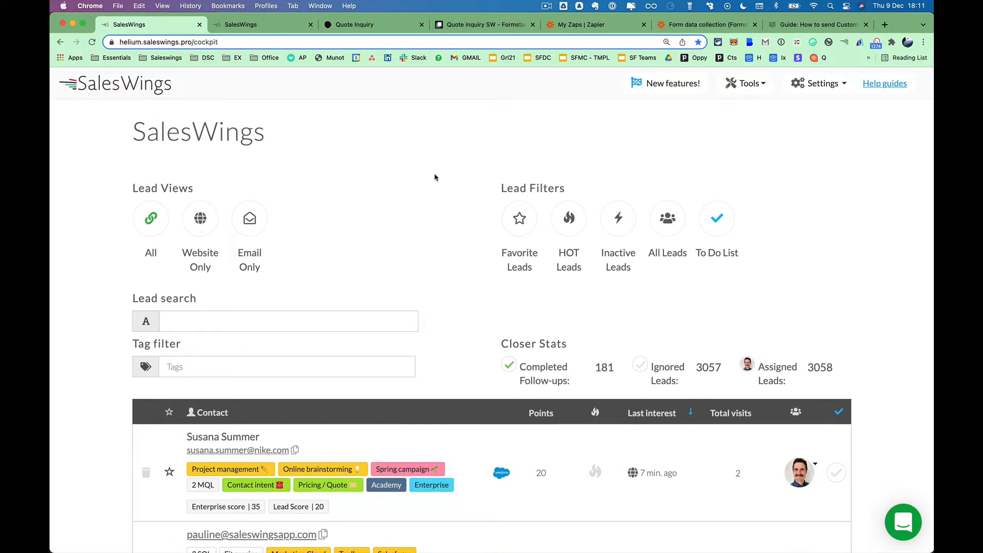
pyautogui.moveTo(456, 29); pyautogui.dragTo(229, 24)
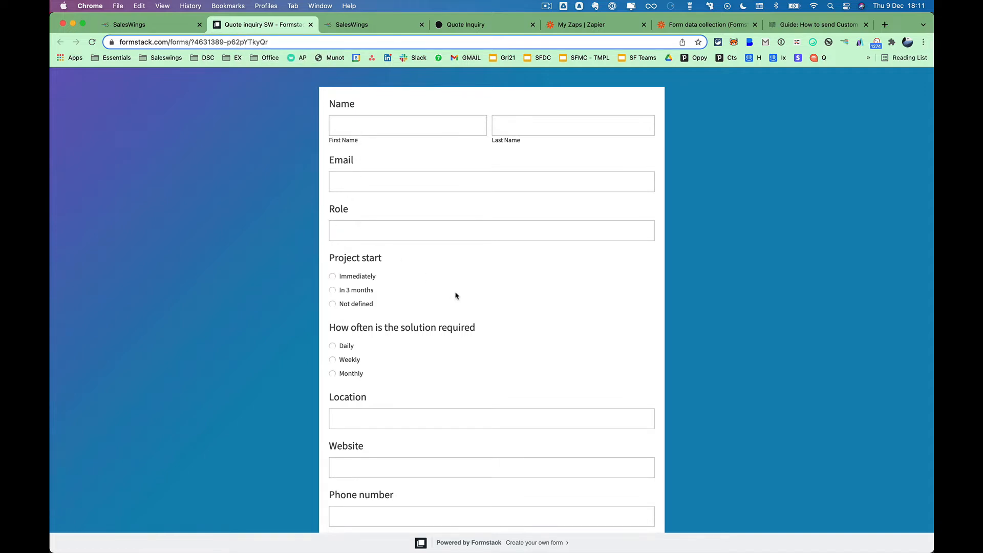
# Review the Formstack form fields, including the Location and Max Project Budget (CHF) labels.
pyautogui.scroll(-3, 455, 294)
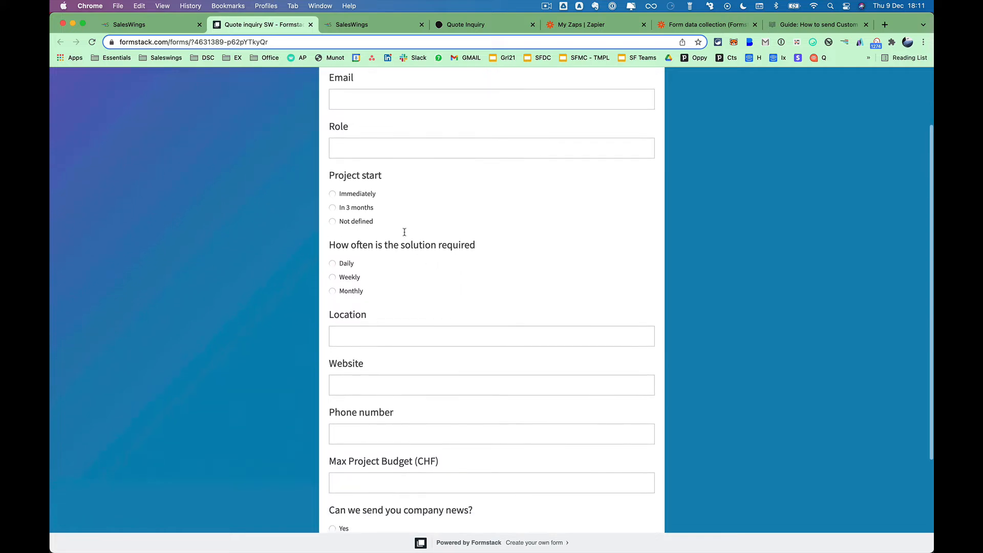
pyautogui.moveTo(330, 176); pyautogui.dragTo(397, 173)
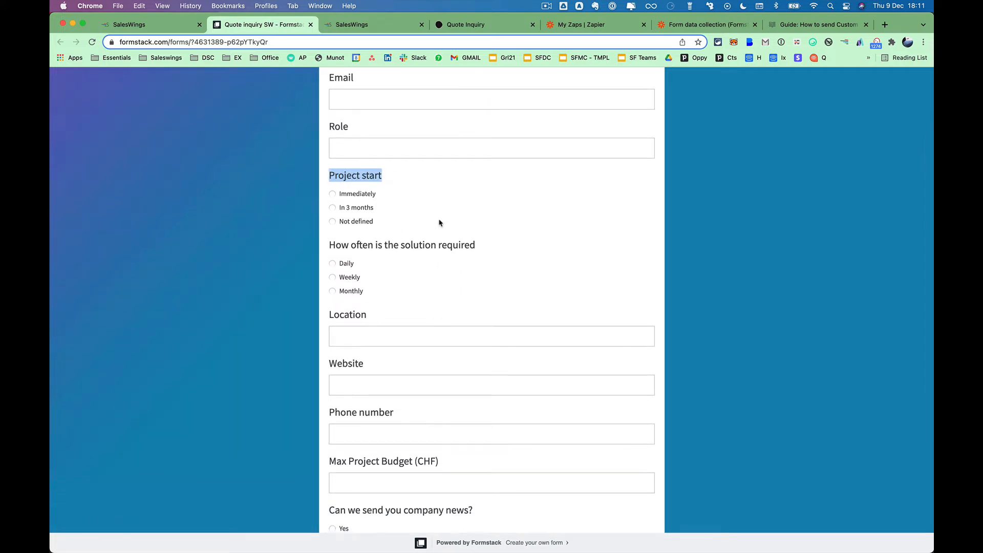
pyautogui.scroll(-5, 470, 301)
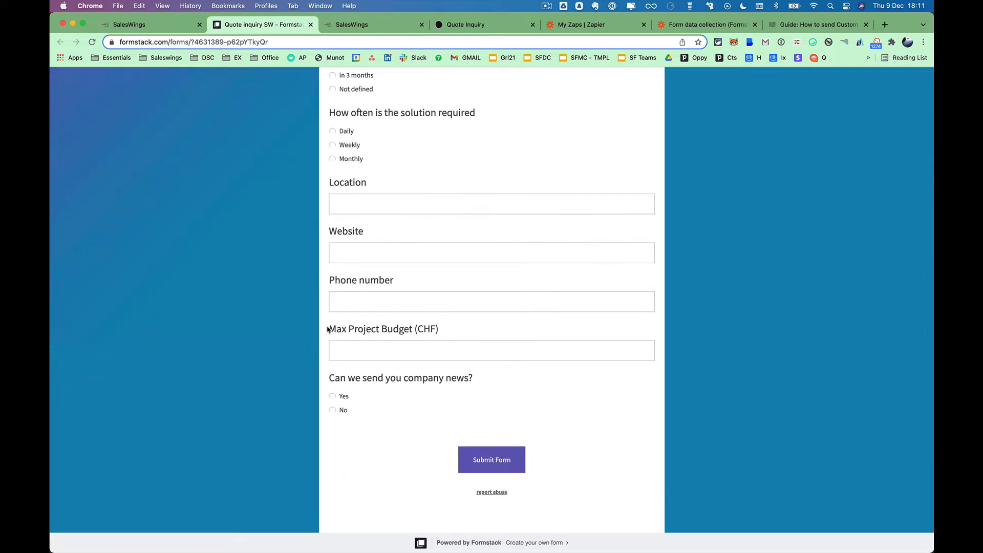
pyautogui.moveTo(329, 330); pyautogui.dragTo(454, 333)
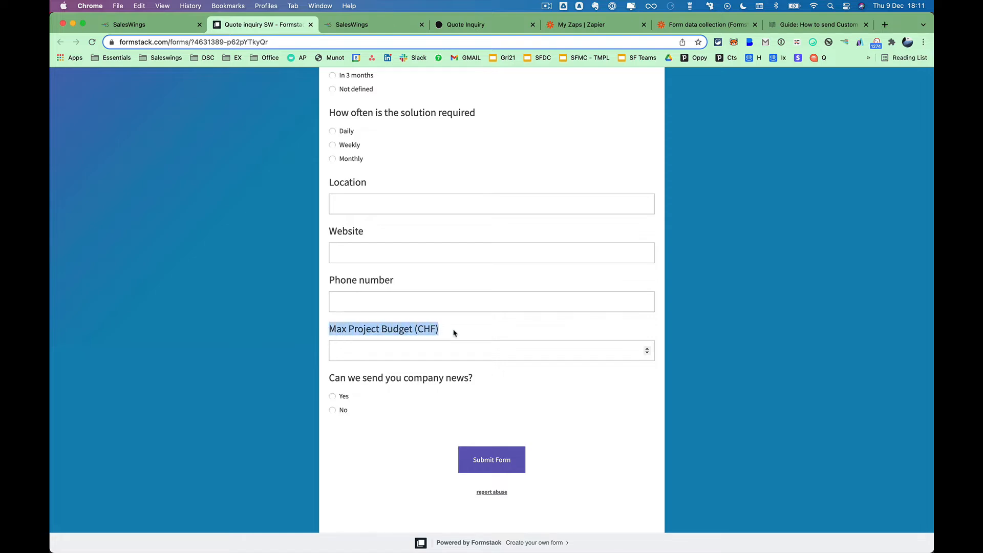
pyautogui.scroll(3, 454, 333)
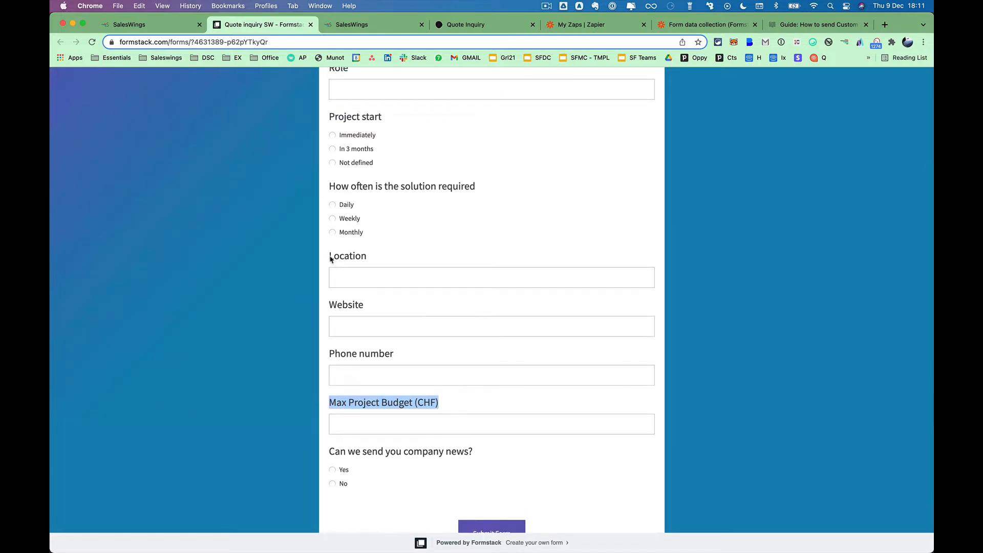
pyautogui.moveTo(329, 255); pyautogui.dragTo(375, 259)
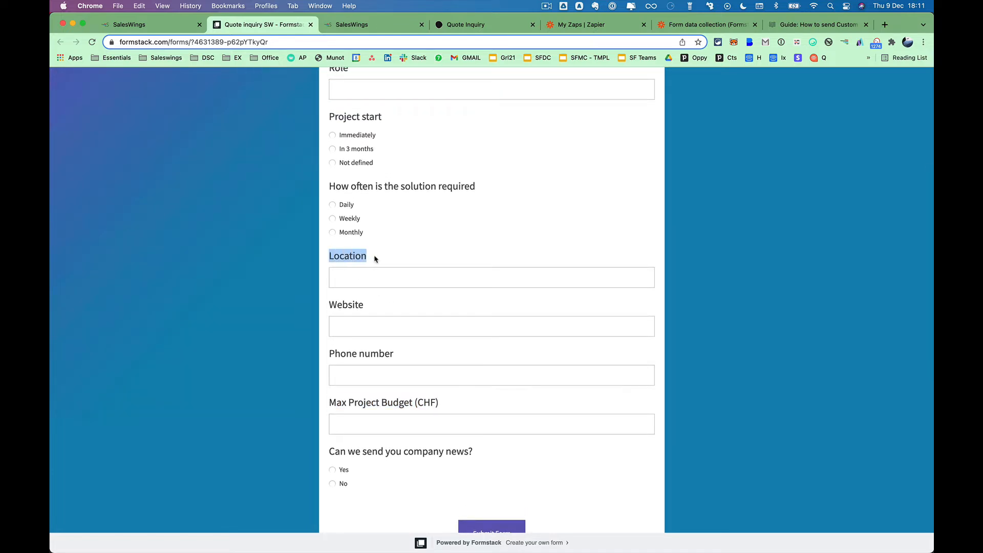
pyautogui.click(409, 253)
pyautogui.click(704, 259)
pyautogui.scroll(1, 457, 182)
pyautogui.scroll(5, 457, 182)
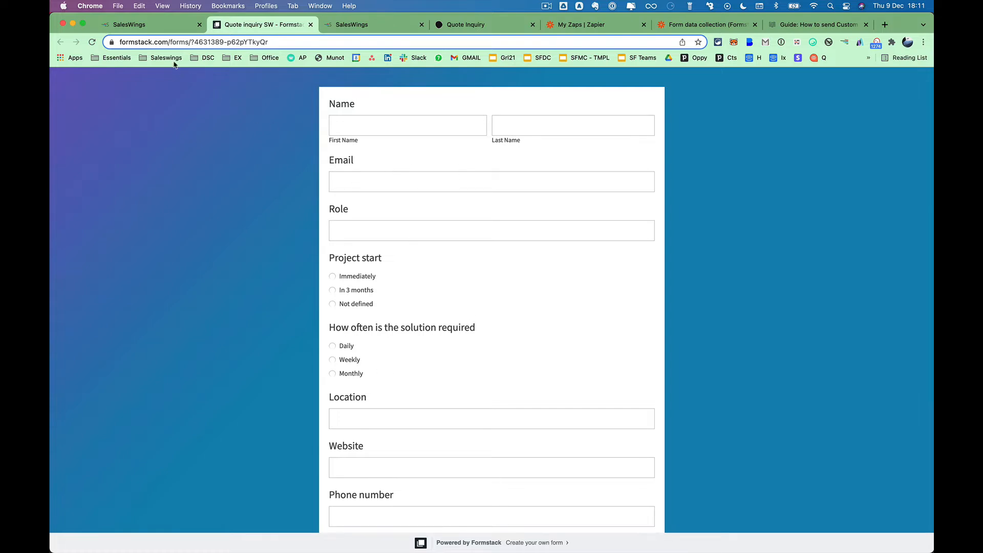
# Check the Formstack form's full web address, then go to Zapier's Zaps list.
pyautogui.click(151, 42)
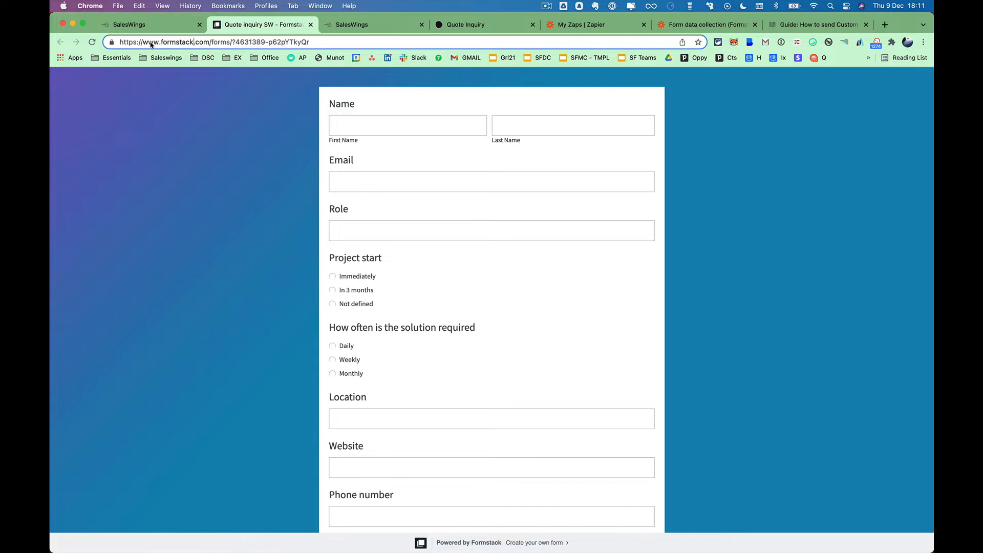
pyautogui.doubleClick(187, 45)
pyautogui.click(224, 128)
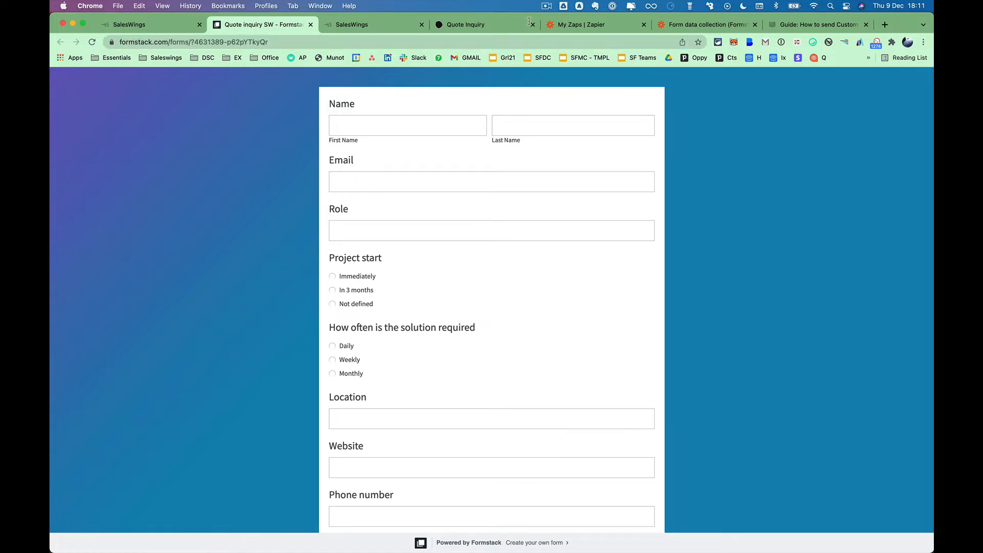
pyautogui.click(556, 26)
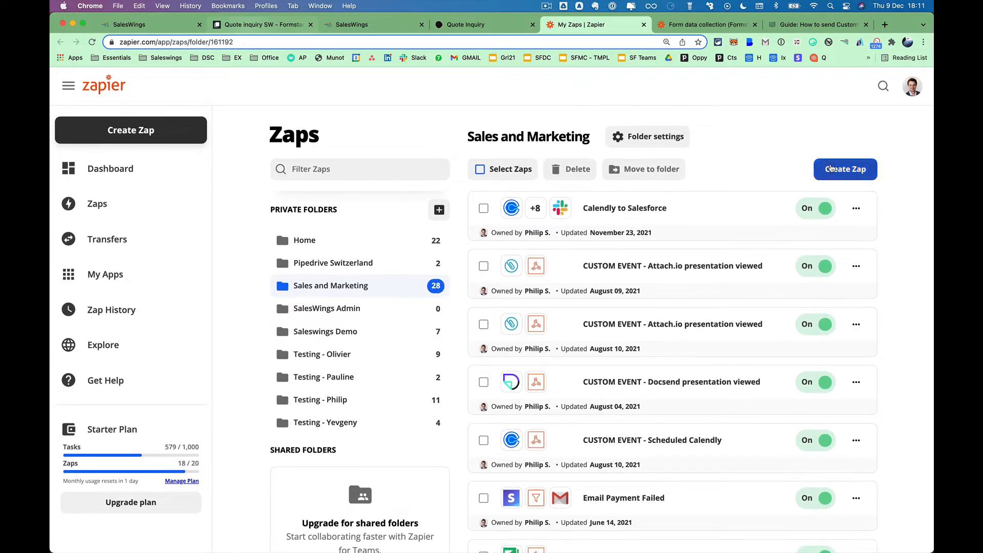
# Create a new Zap triggered by Formstack's New Submission event.
pyautogui.click(831, 169)
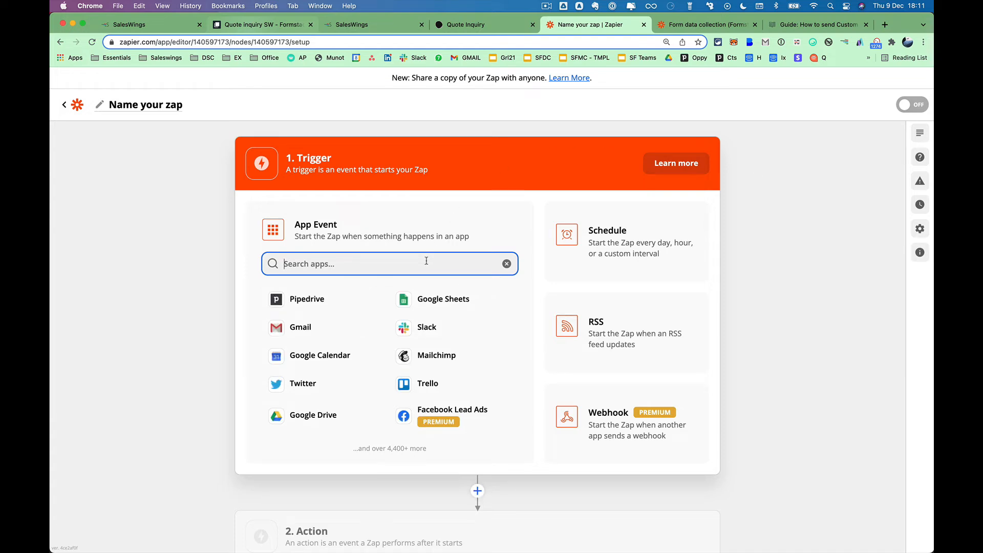
pyautogui.write('formst')
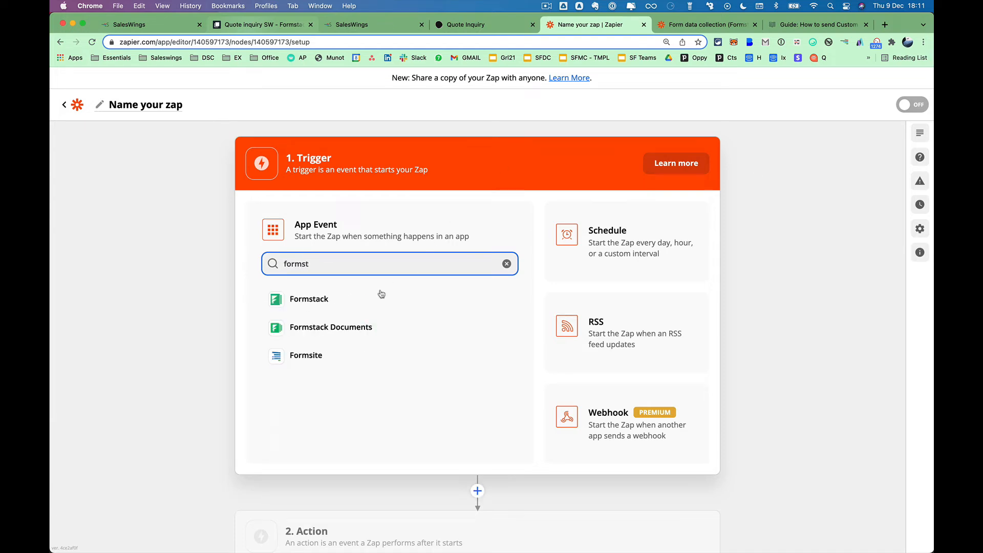
pyautogui.click(322, 302)
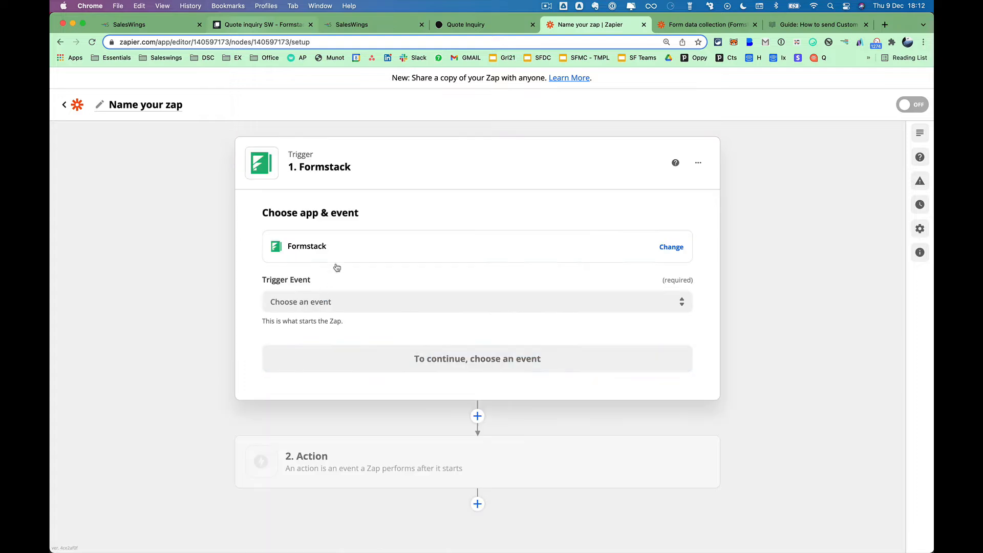
pyautogui.click(416, 294)
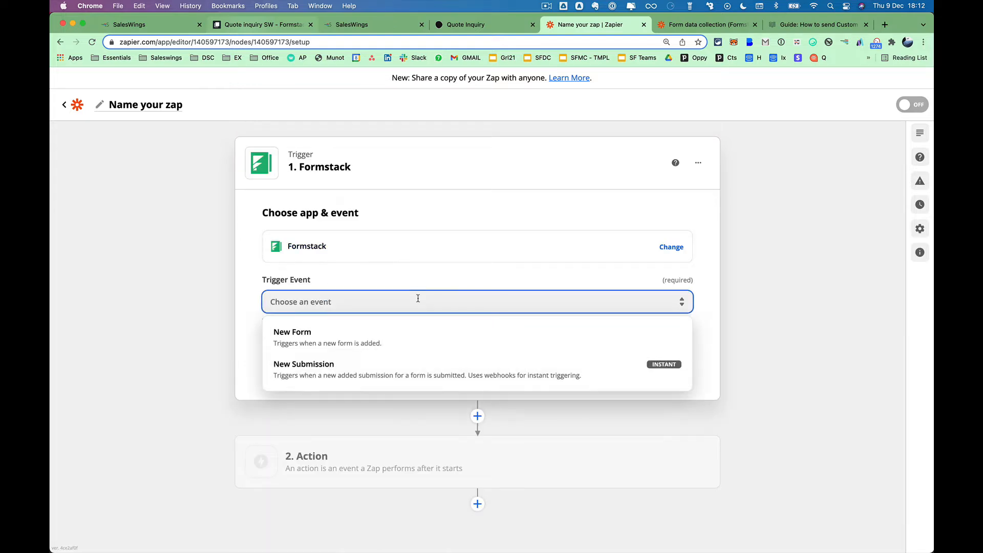
pyautogui.click(315, 366)
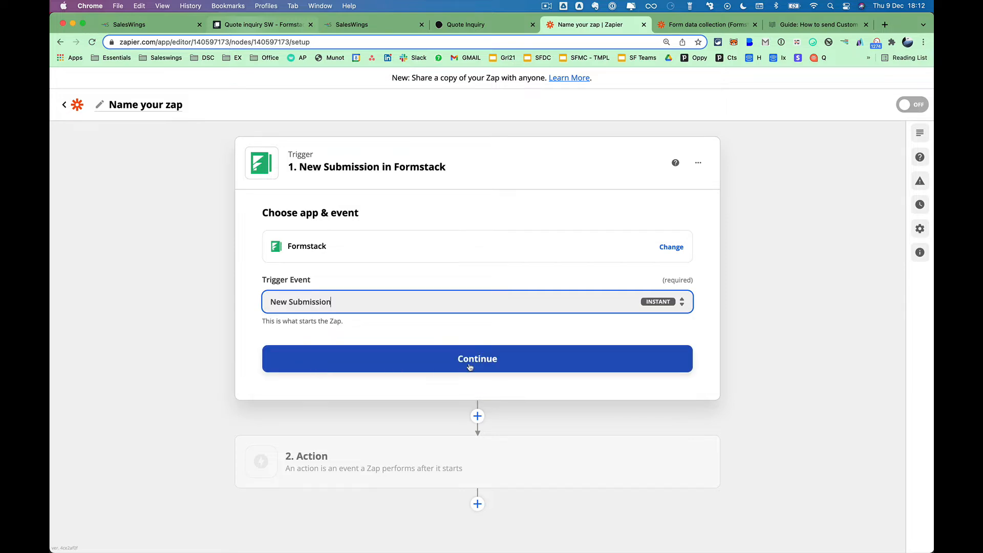
pyautogui.click(488, 367)
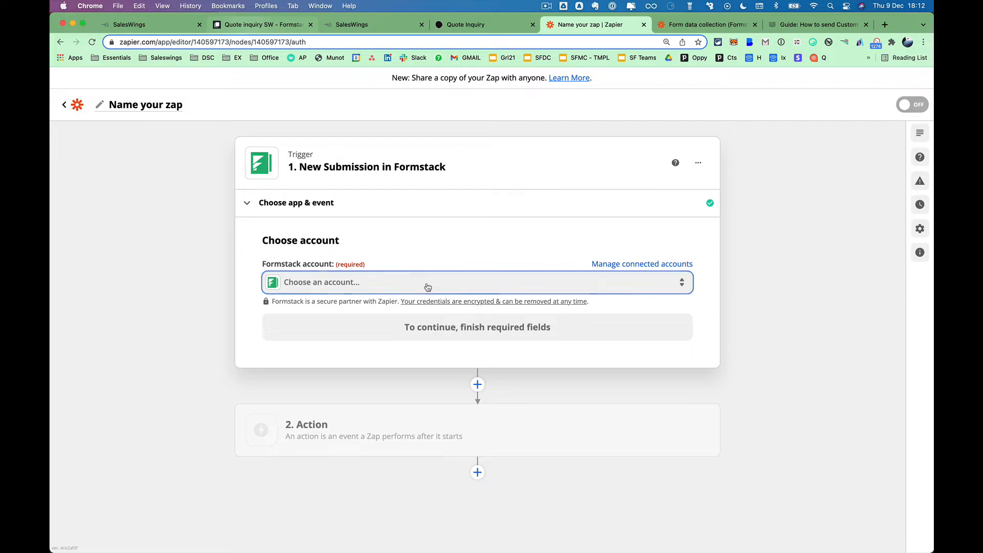
# Connect the Formstack account and set the trigger to watch the Quote inquiry SW form.
pyautogui.click(428, 286)
pyautogui.click(310, 368)
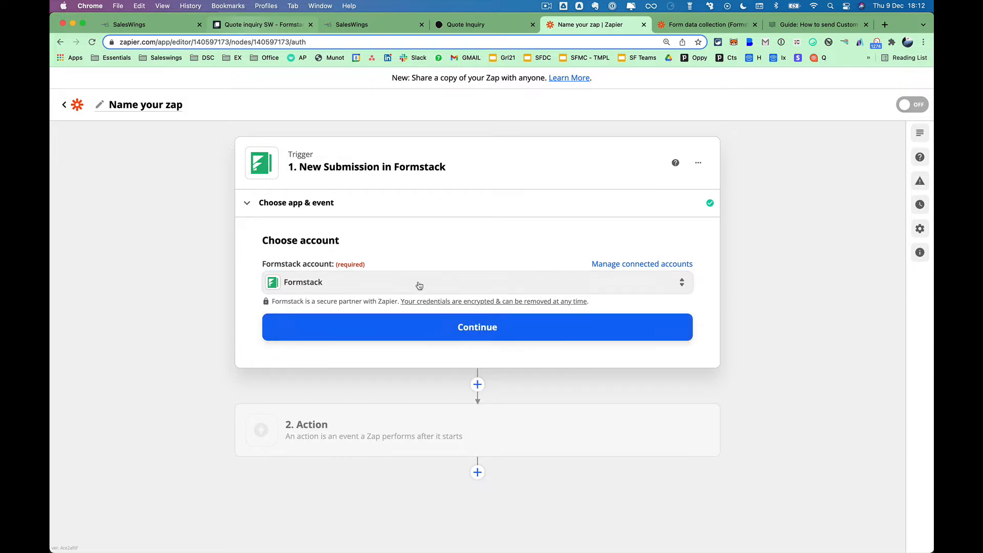
pyautogui.click(486, 330)
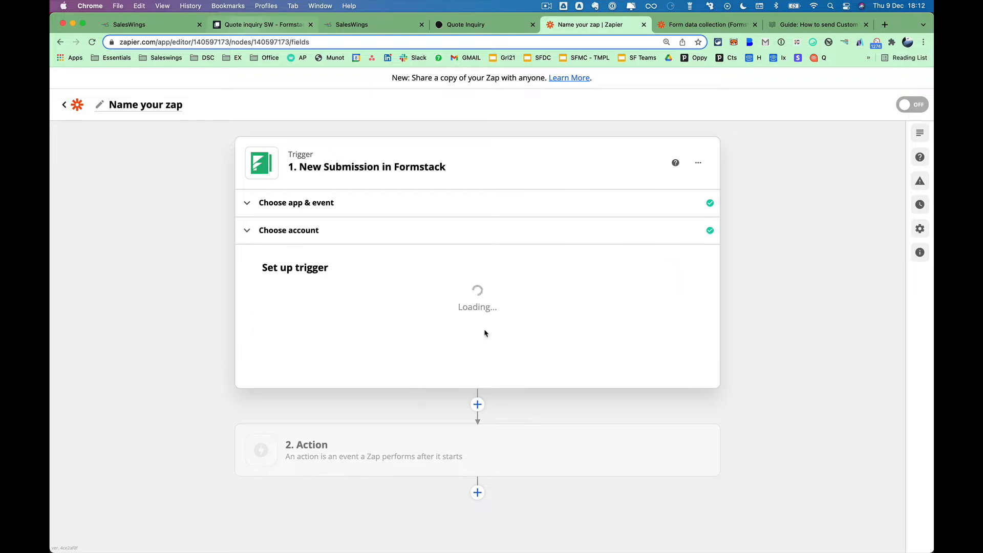
pyautogui.click(410, 309)
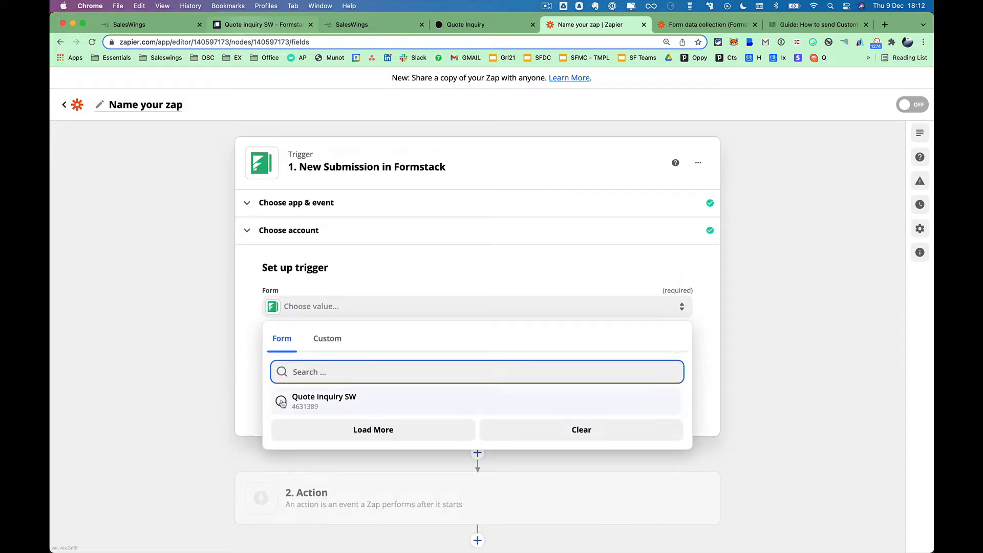
pyautogui.click(281, 403)
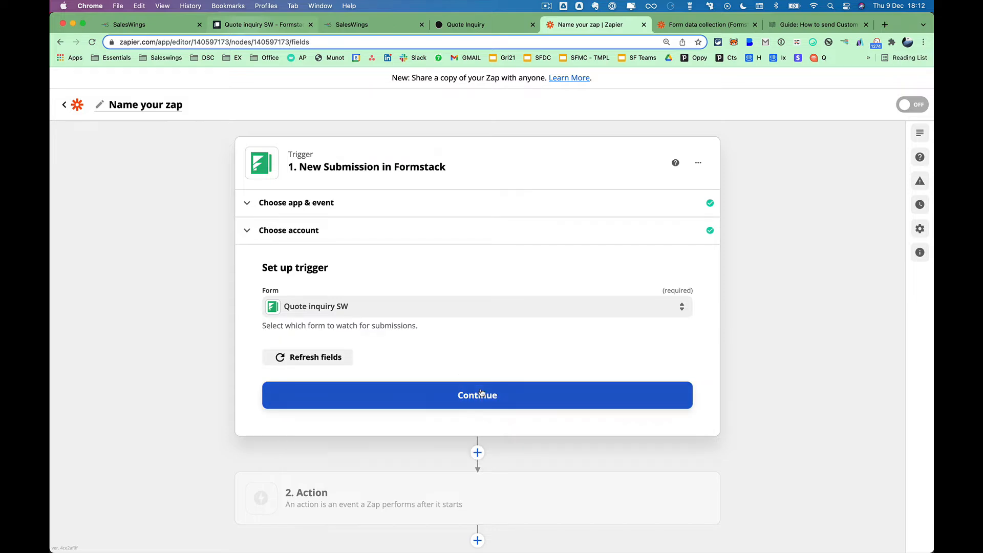
pyautogui.click(481, 395)
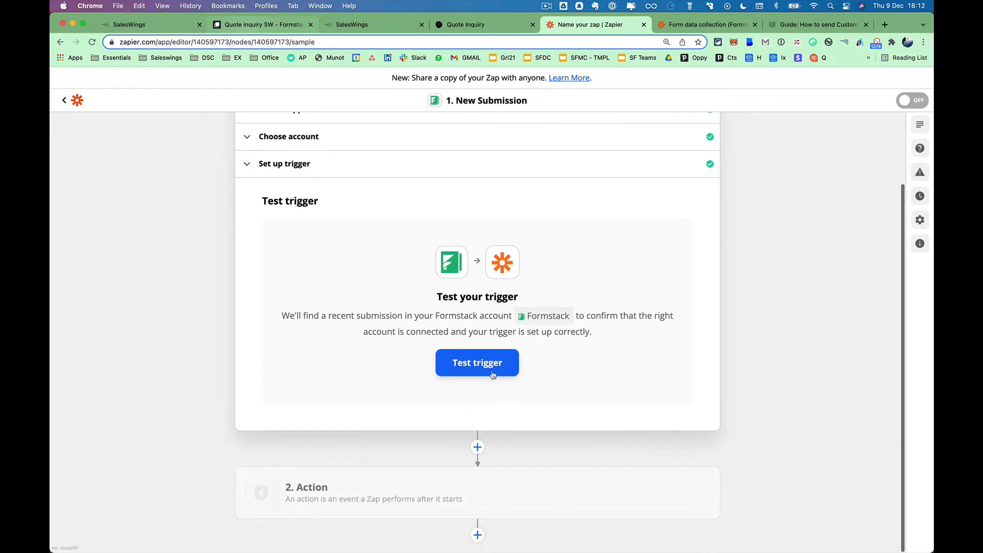
# Test the trigger, keep sample Submission A, and continue to the action step.
pyautogui.click(492, 376)
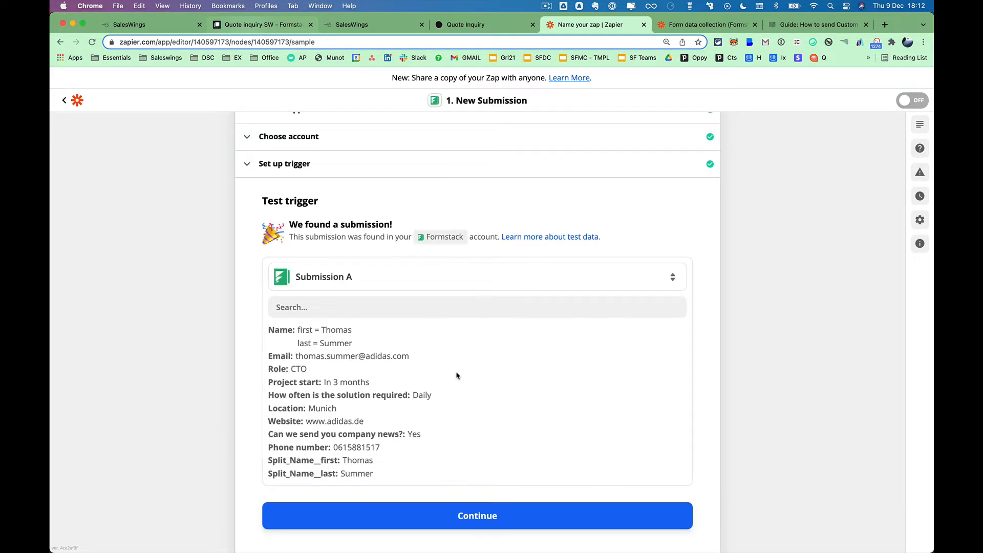
pyautogui.scroll(-3, 458, 376)
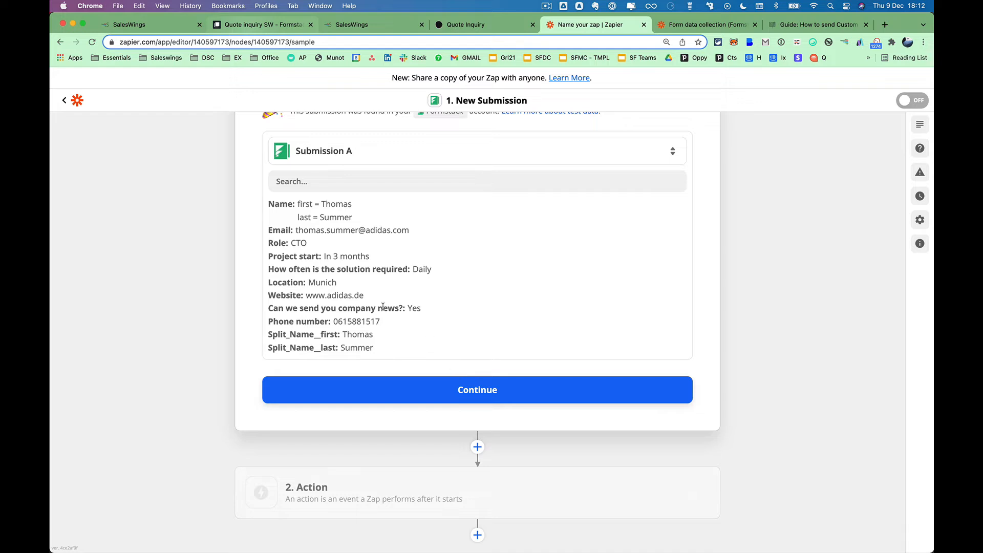
pyautogui.click(486, 159)
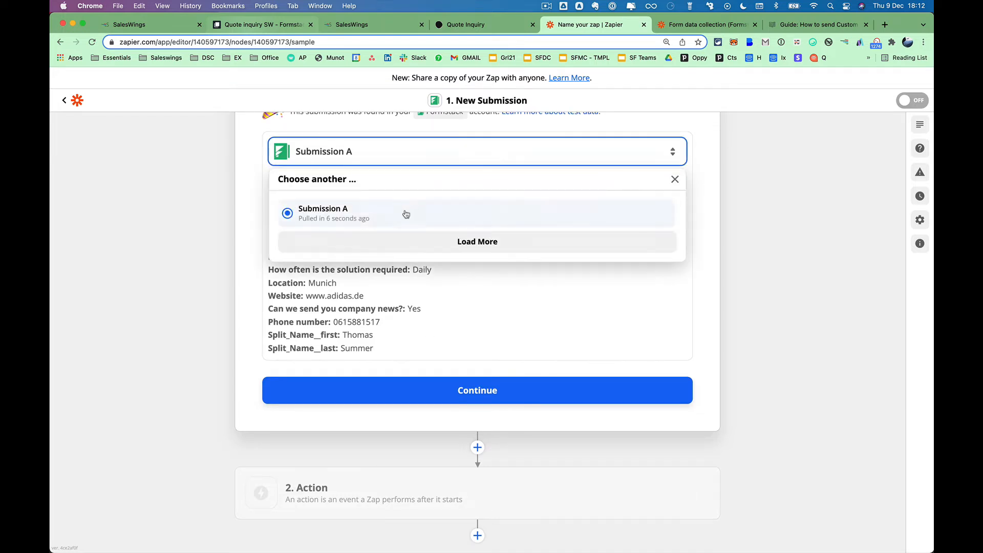
pyautogui.click(399, 236)
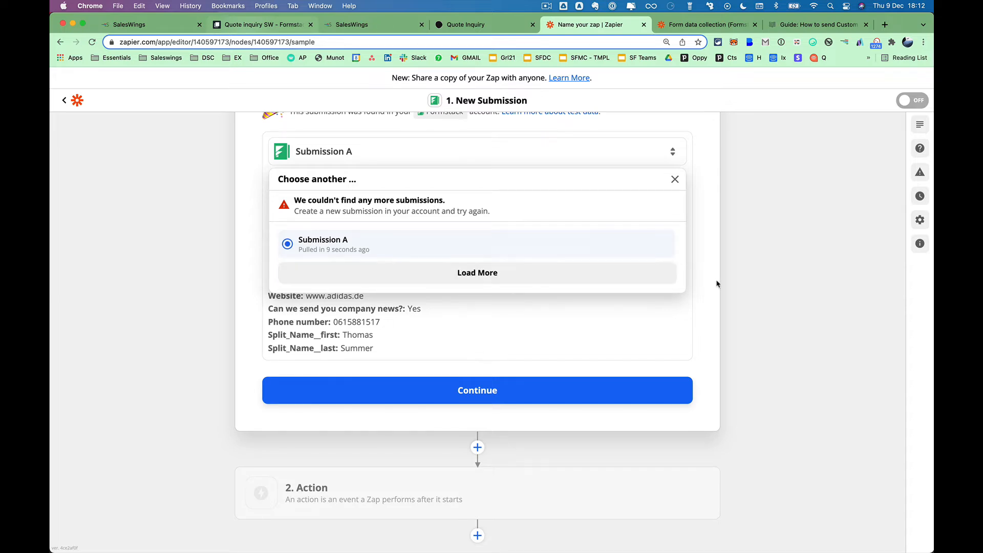
pyautogui.click(692, 247)
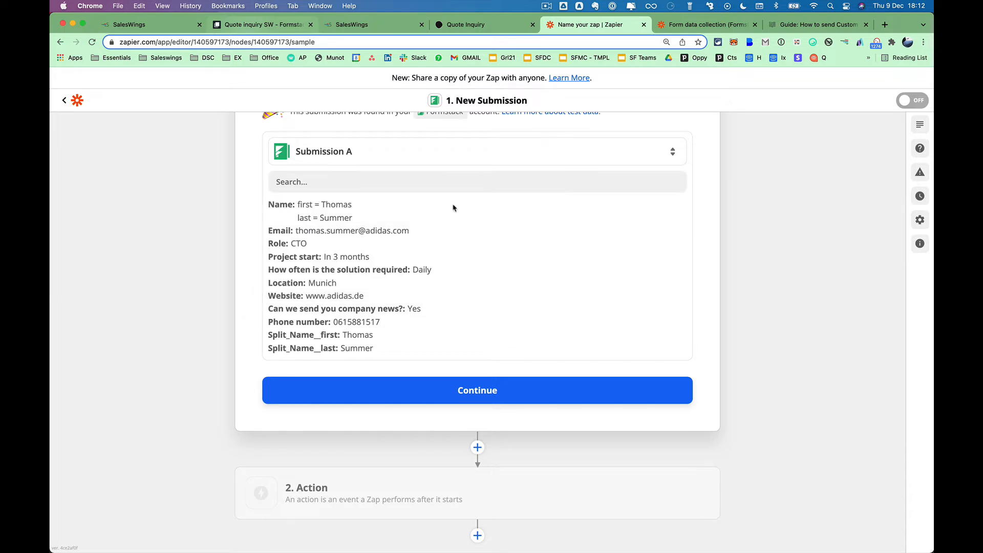
pyautogui.click(498, 395)
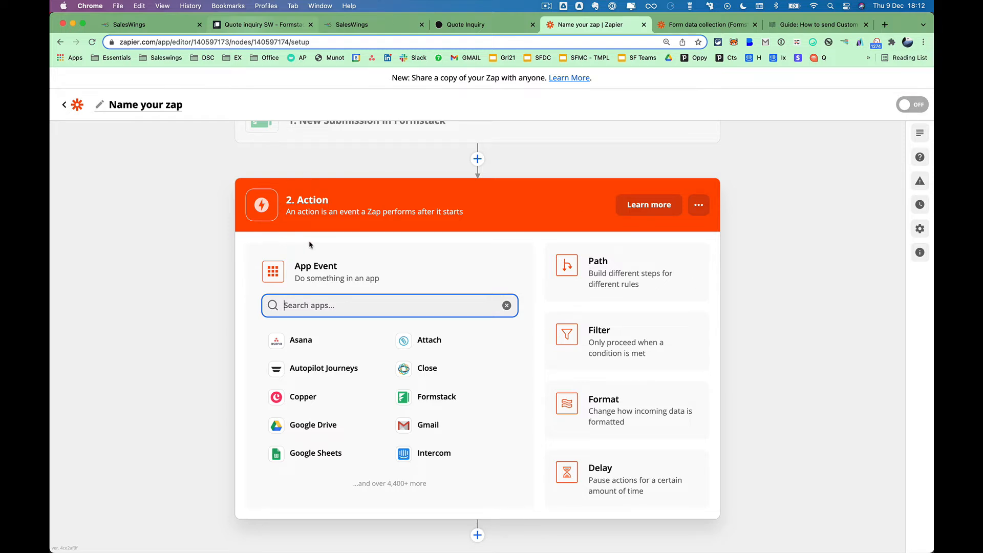
# Search 'web' and set the action to Webhooks by Zapier with the Custom Request event.
pyautogui.click(315, 303)
pyautogui.write('zapi')
pyautogui.press('BackSpace')
pyautogui.press('BackSpace')
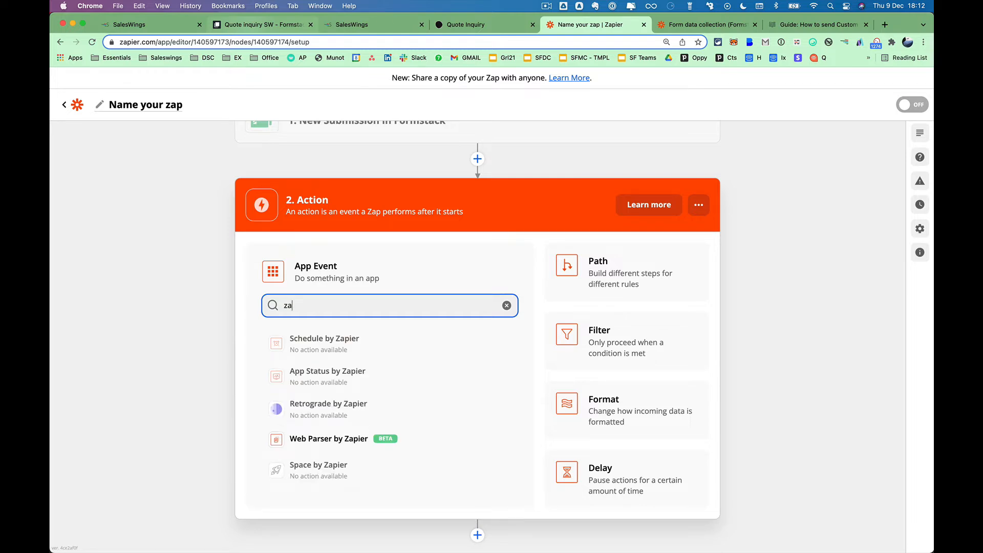
pyautogui.write('pier web')
pyautogui.press('super+a')
pyautogui.write('web')
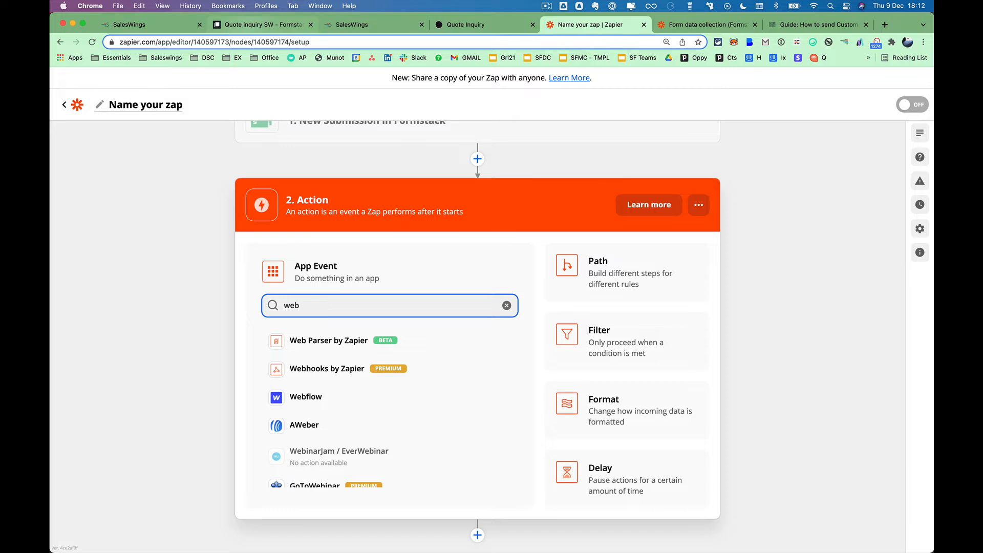
pyautogui.click(327, 367)
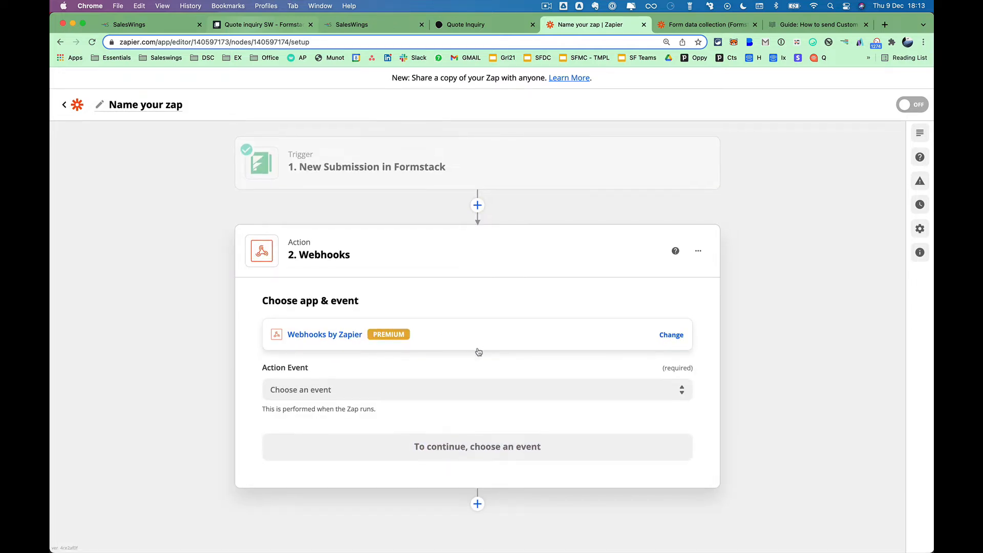
pyautogui.click(478, 385)
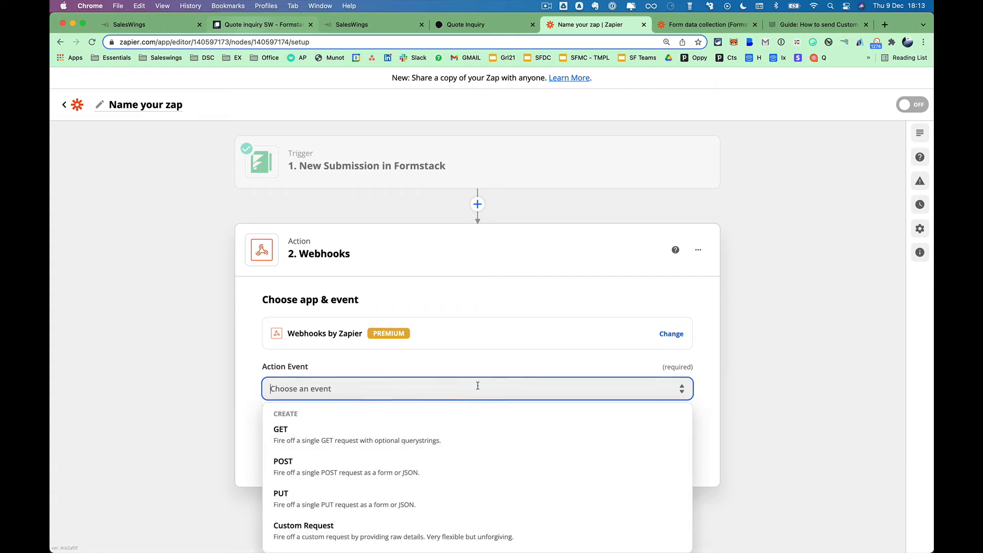
pyautogui.click(307, 530)
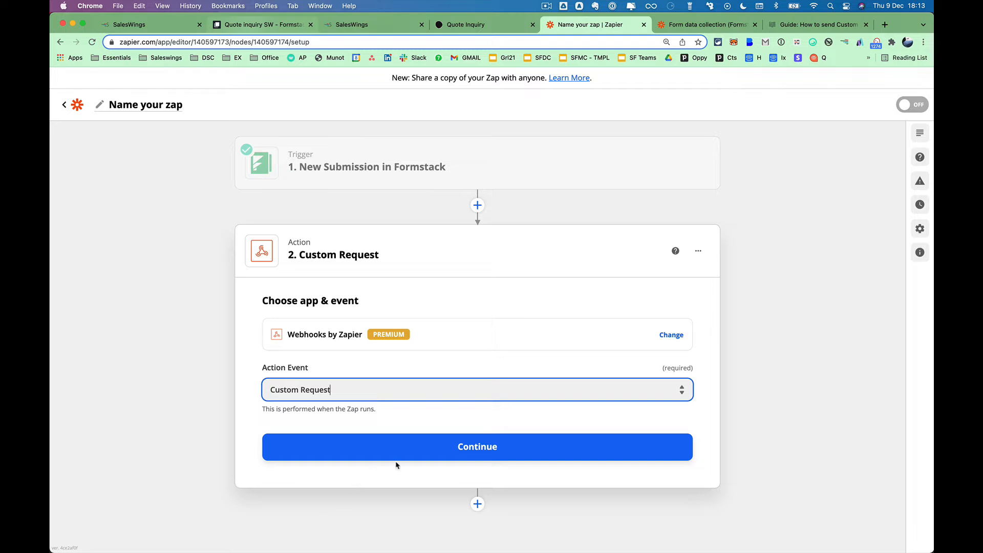
pyautogui.click(484, 449)
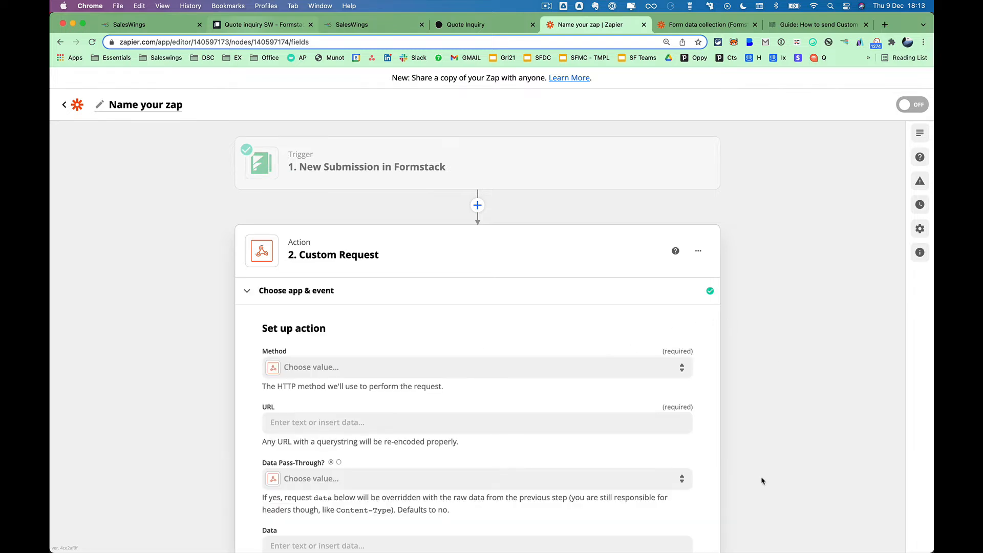
# Set the Custom Request method to POST, then open the SalesWings Custom Attribute guide.
pyautogui.scroll(-2, 763, 481)
pyautogui.scroll(-3, 761, 481)
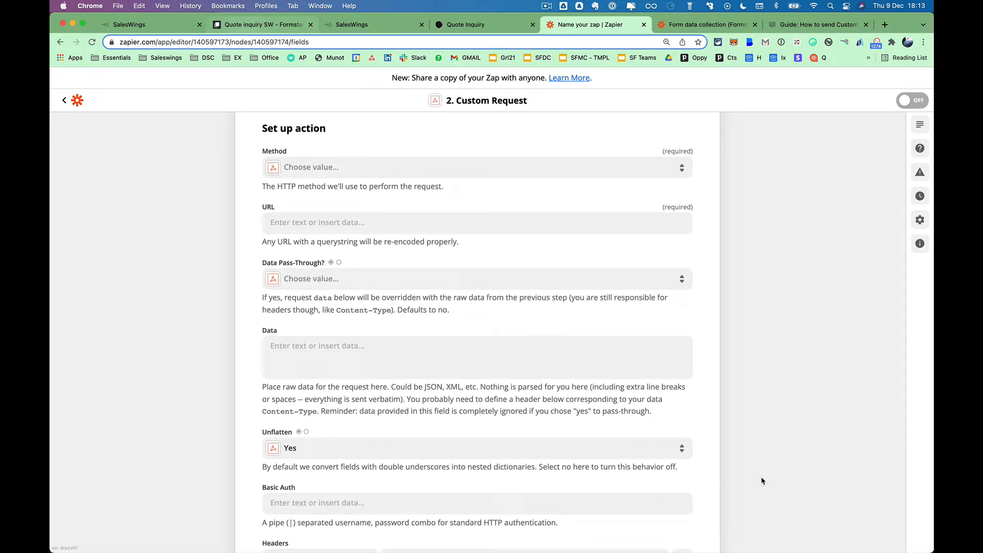
pyautogui.click(628, 174)
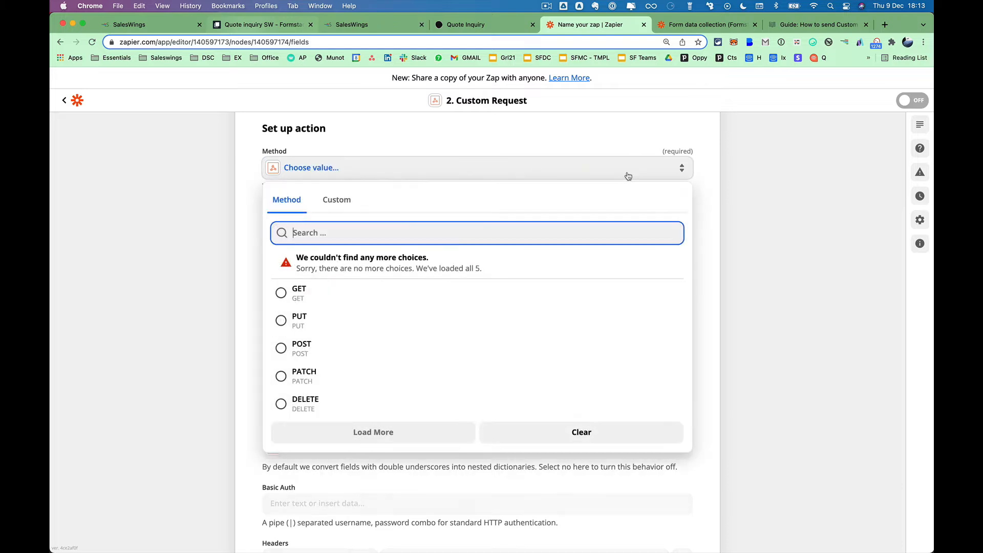
pyautogui.click(281, 349)
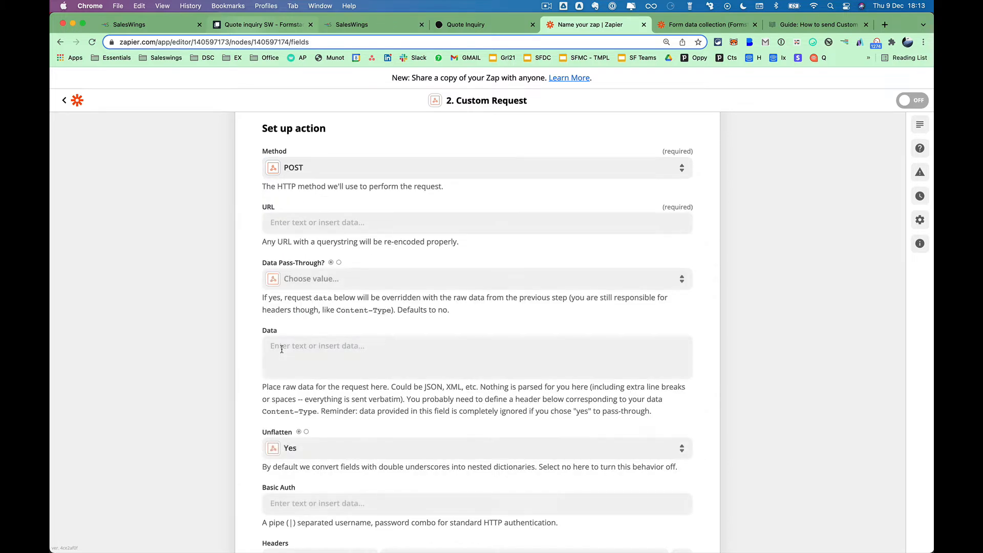
pyautogui.click(368, 220)
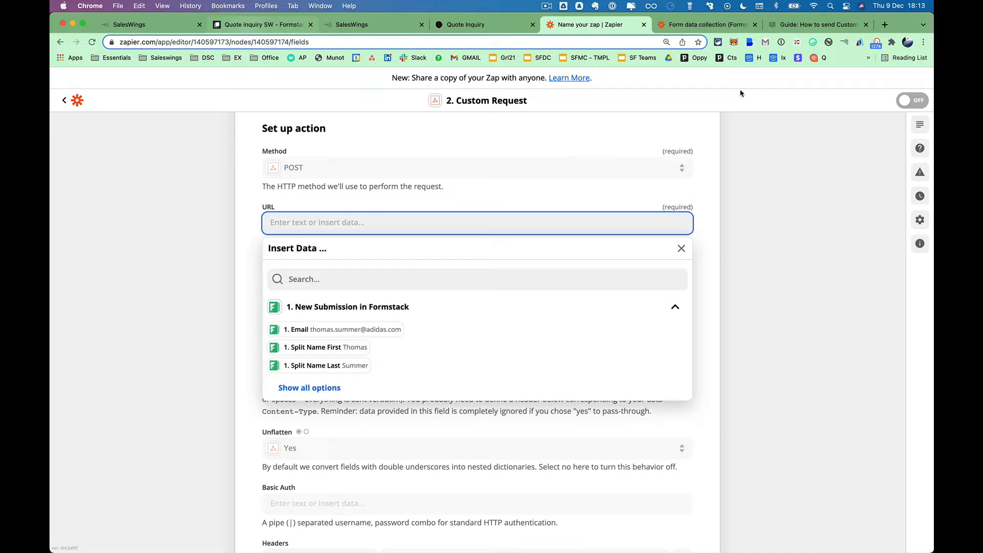
pyautogui.click(787, 29)
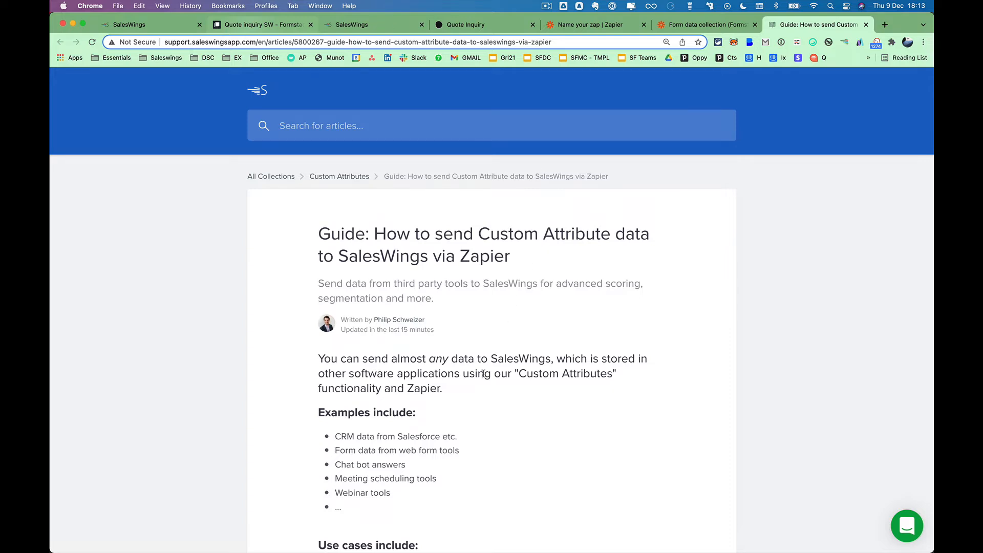
pyautogui.scroll(-1, 477, 405)
pyautogui.scroll(-7, 477, 405)
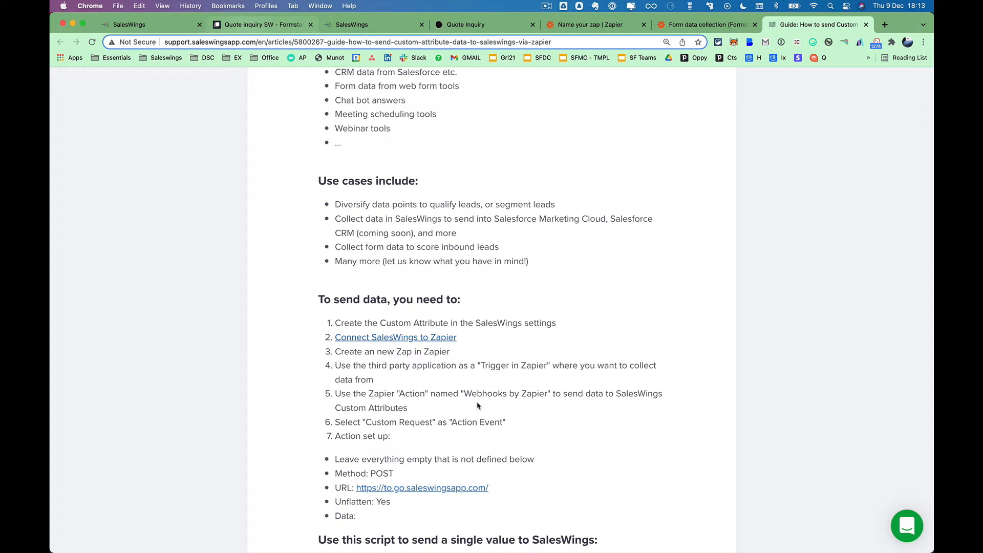
pyautogui.scroll(-7, 477, 405)
pyautogui.scroll(4, 461, 373)
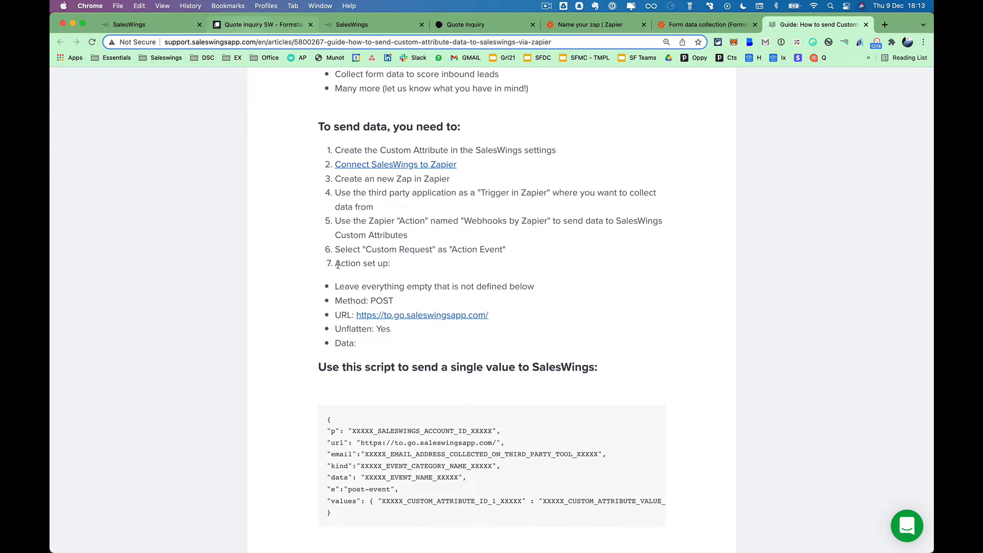
pyautogui.moveTo(336, 264); pyautogui.dragTo(397, 265)
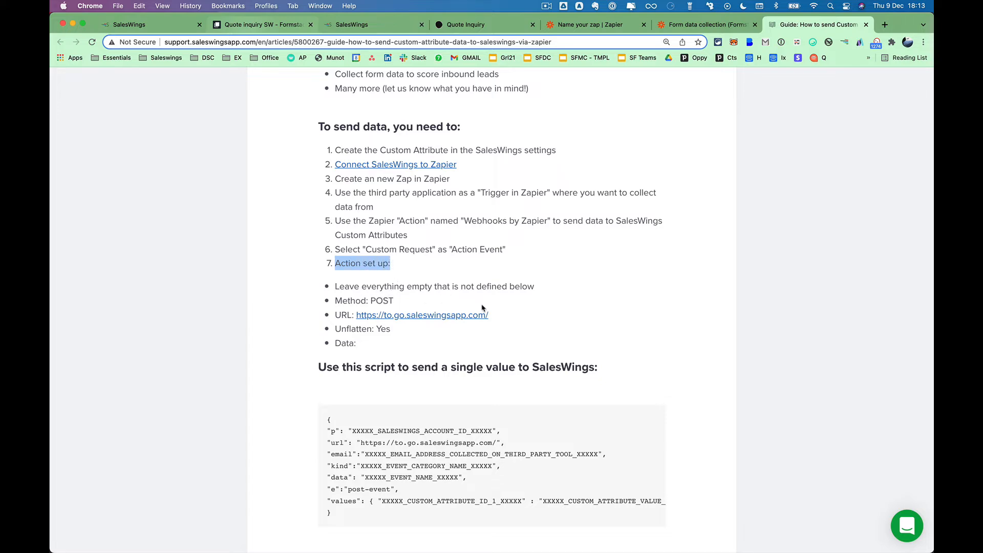
pyautogui.moveTo(501, 316); pyautogui.dragTo(357, 317)
pyautogui.press('cmd+c')
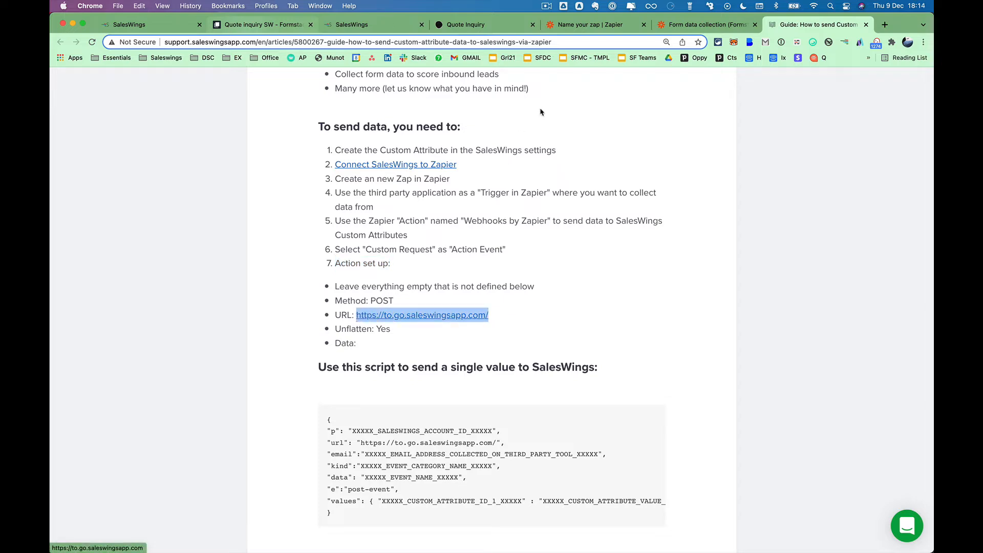
pyautogui.click(563, 27)
pyautogui.press('cmd+v')
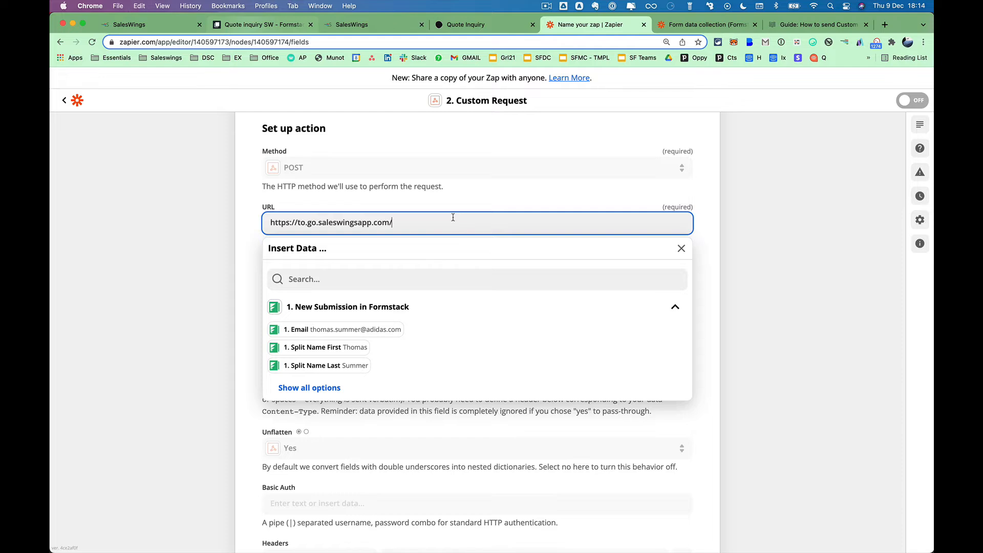
# Dismiss the Insert Data list and review the Data, Unflatten (Yes) and Headers fields.
pyautogui.click(460, 205)
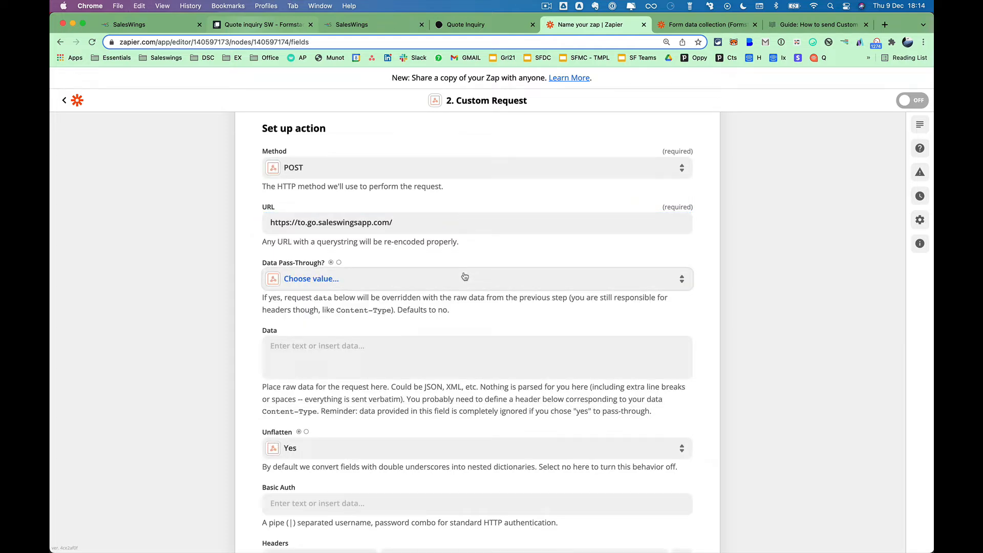
pyautogui.scroll(-1, 465, 338)
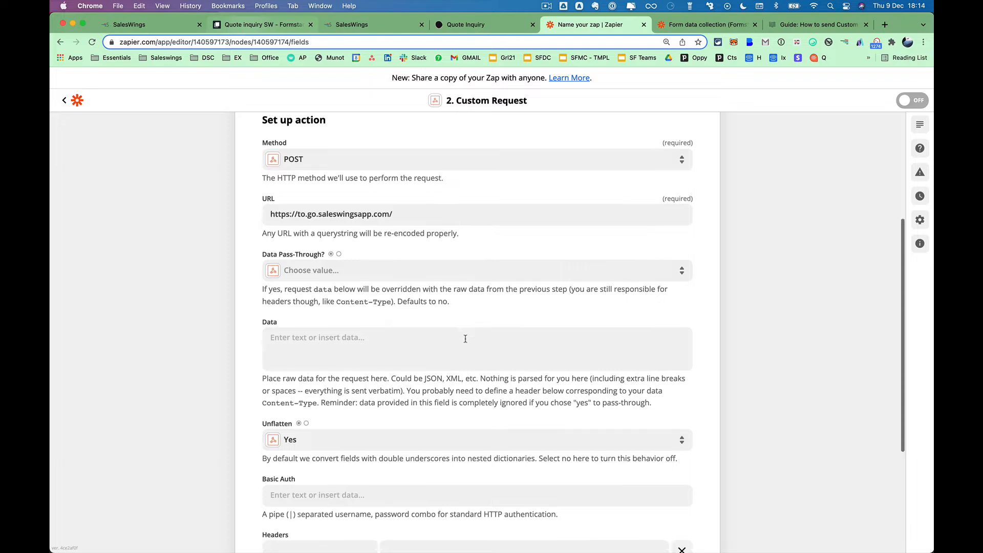
pyautogui.scroll(-5, 465, 338)
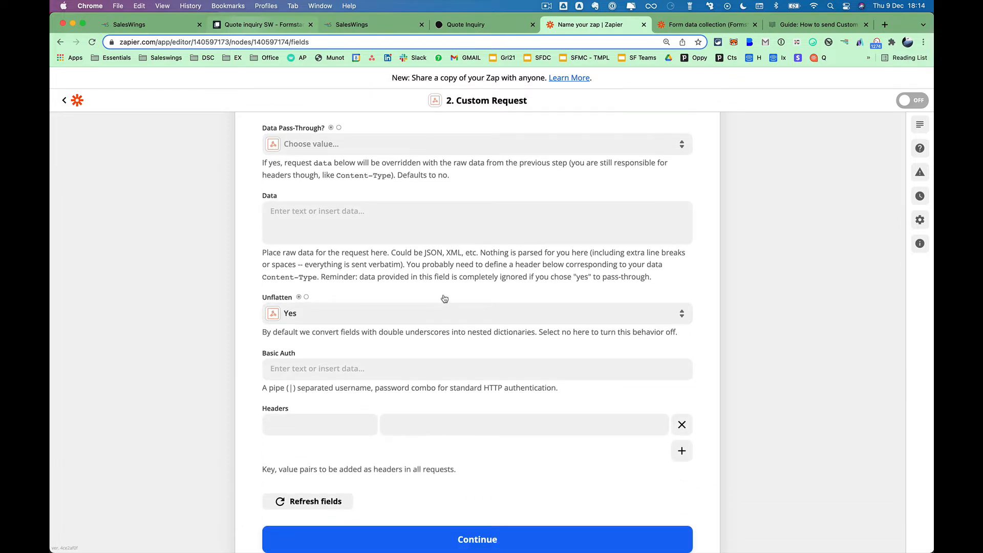
pyautogui.scroll(5, 444, 298)
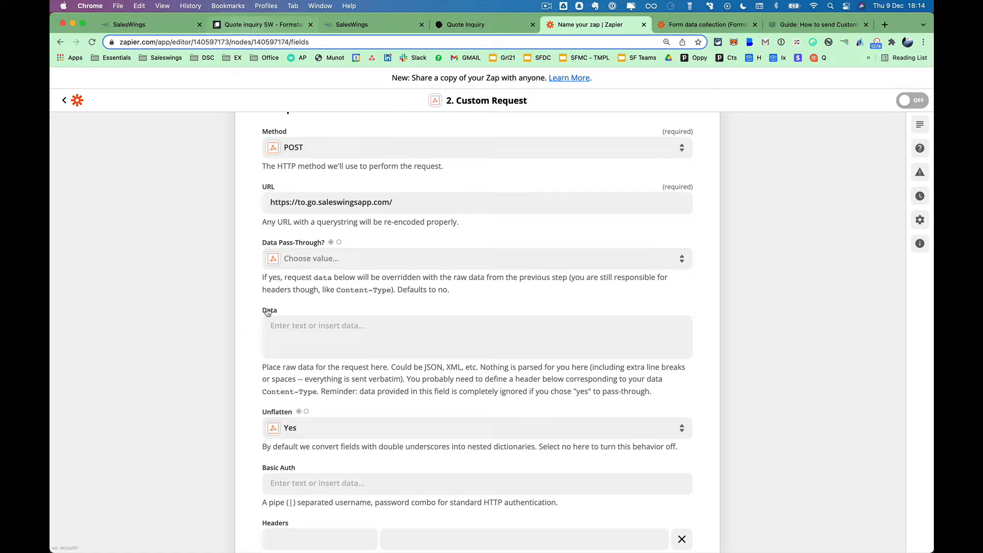
# Select the guide's three-value custom attribute JSON example, then return to Zapier's Custom Request.
pyautogui.click(793, 27)
pyautogui.scroll(-5, 640, 346)
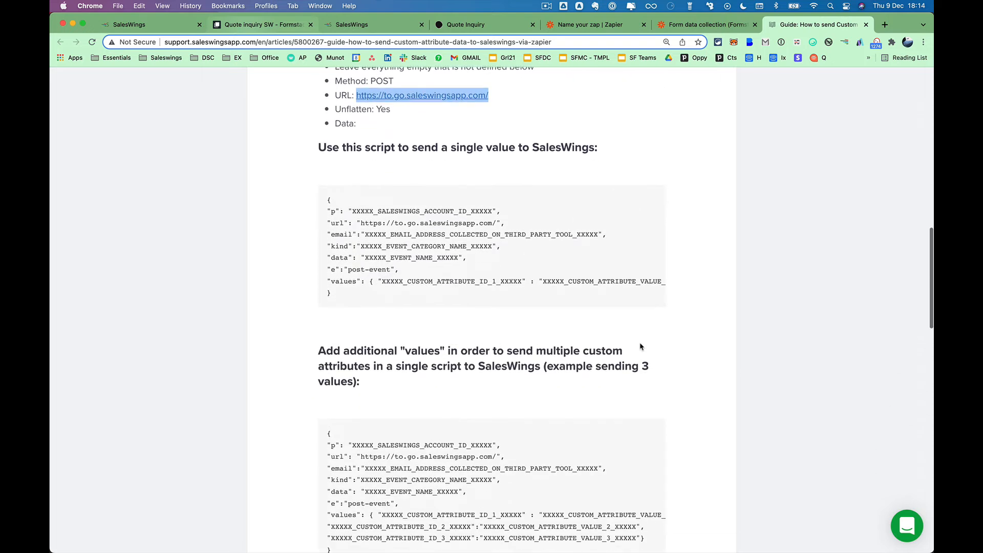
pyautogui.scroll(-3, 640, 346)
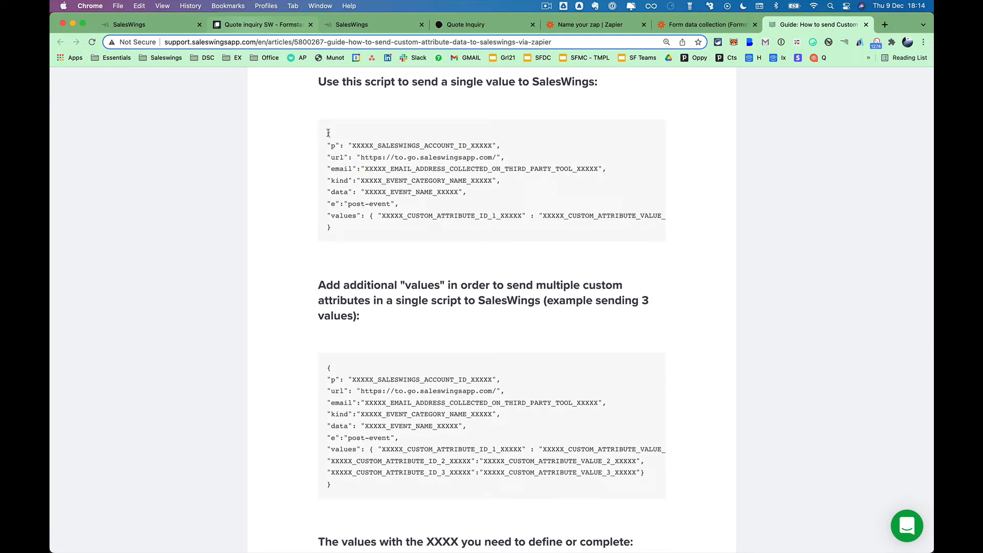
pyautogui.moveTo(328, 133); pyautogui.dragTo(362, 232)
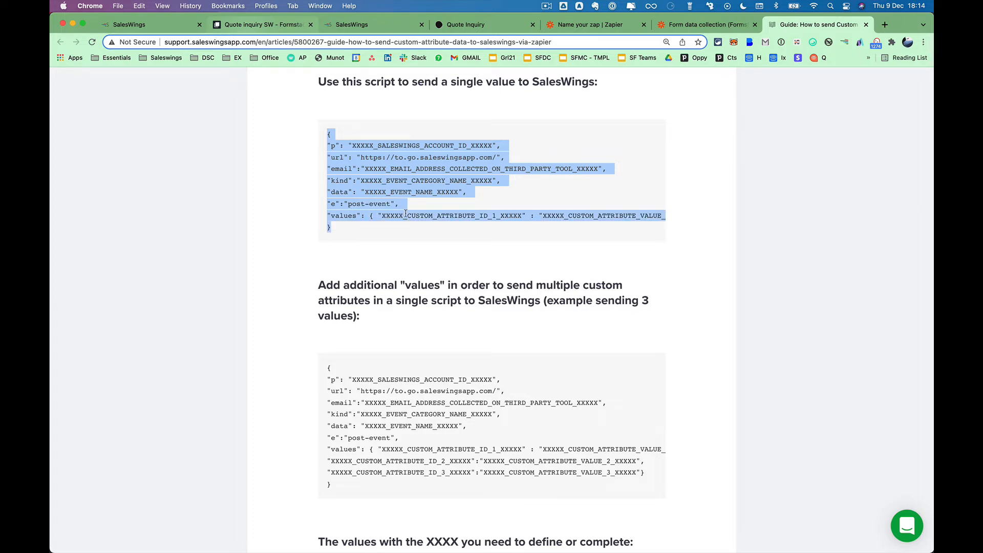
pyautogui.scroll(-2, 404, 213)
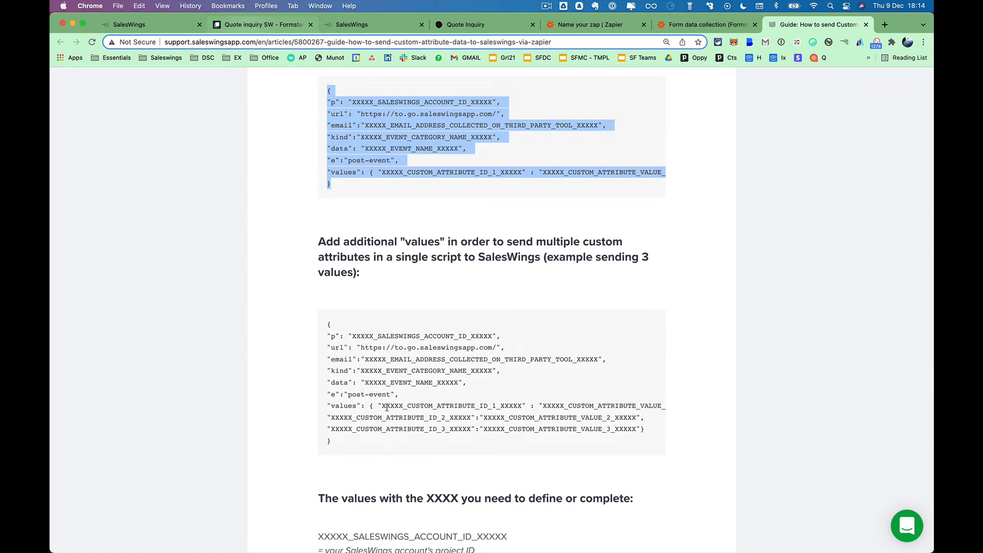
pyautogui.click(395, 406)
pyautogui.moveTo(382, 406); pyautogui.dragTo(426, 406)
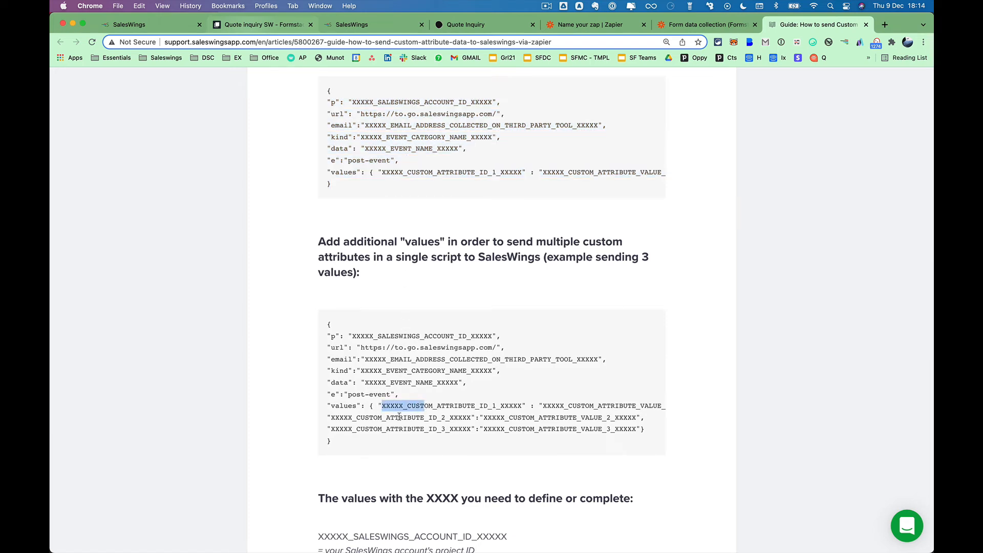
pyautogui.moveTo(361, 417); pyautogui.dragTo(402, 418)
pyautogui.click(306, 385)
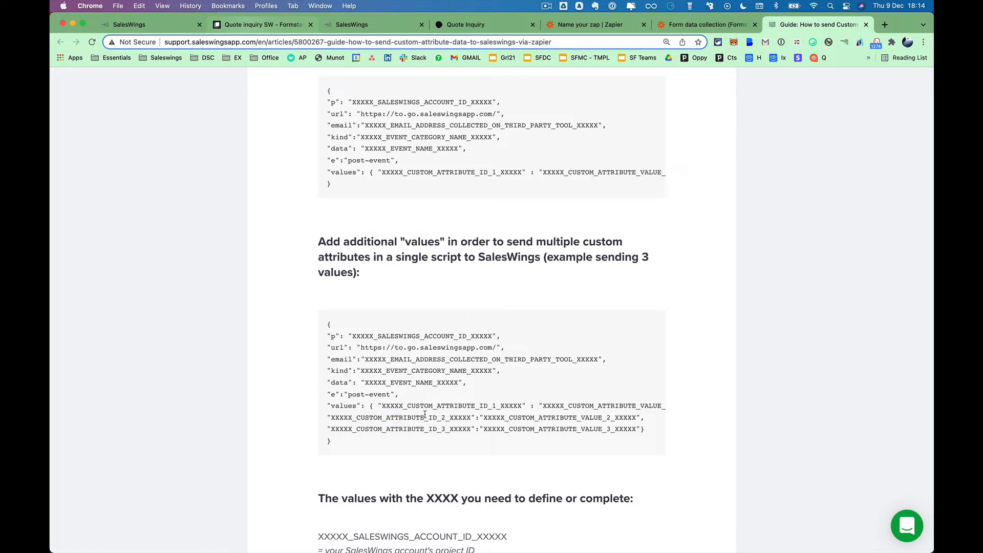
pyautogui.moveTo(361, 443); pyautogui.dragTo(327, 328)
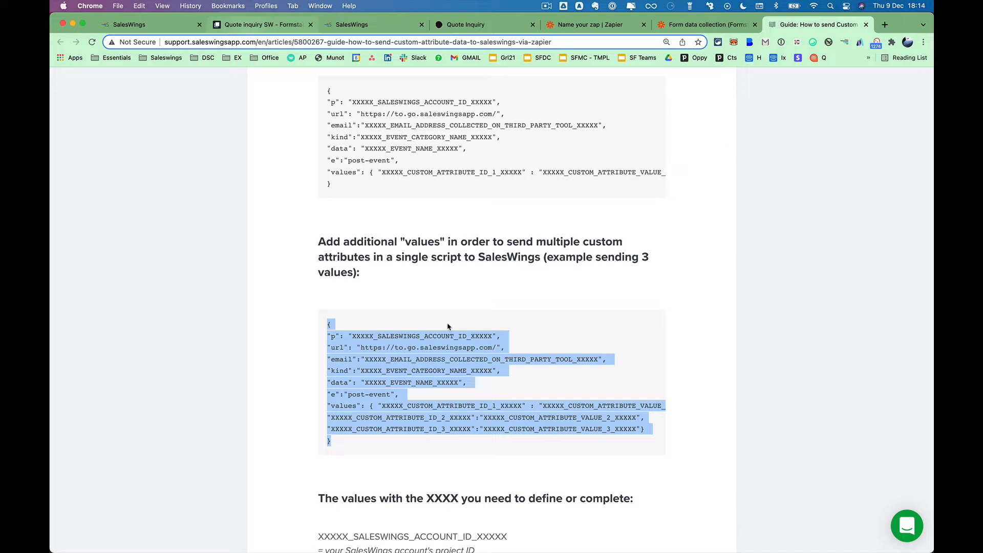
pyautogui.click(589, 27)
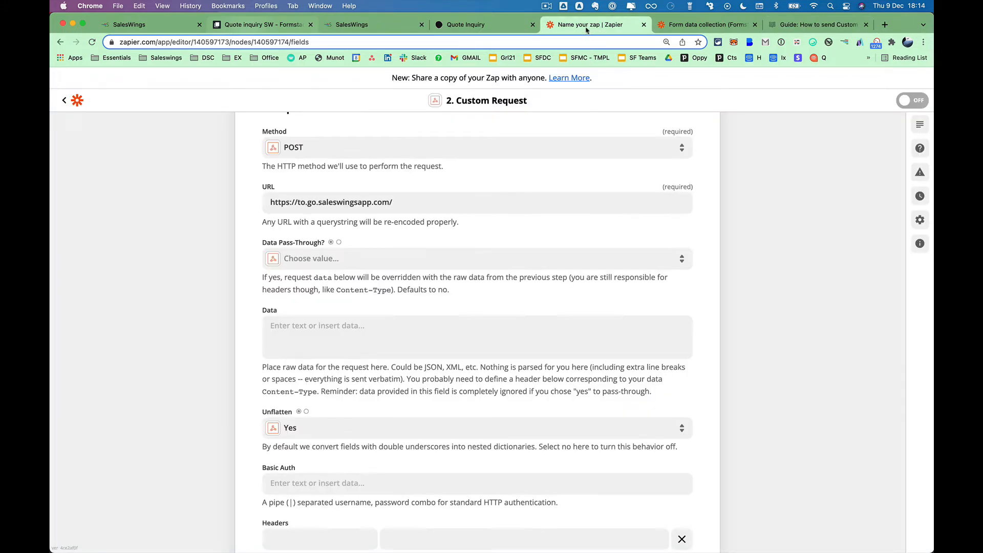
# Paste the three-attribute SalesWings JSON script into the Custom Request Data field.
pyautogui.click(457, 320)
pyautogui.write('{ "p": "XXXXX_SALESWINGS_ACCOUNT_ID_XXXXX", "url": "https://to.go.saleswingsapp.com/", "email":"XXXXX_EMAIL_ADDRESS_COLLECTED_ON_THIRD_PARTY_TOOL_XXXXX", "kind":"XXXXX_EVENT_CATEGORY_NAME_XXXXX", "data": "XXXXX_EVENT_NAME_XXXXX", "e":"post-event", "values": { "XXXXX_CUSTOM_ATTRIBUTE_ID_1_XXXXX" : "XXXXX_CUSTOM_ATTRIBUTE_VALUE_1_XXXXX", "XXXXX_CUSTOM_ATTRIBUTE_ID_2_XXXXX":"XXXXX_CUSTOM_ATTRIBUTE_VALUE_2_XXXXX", "XXXXX_CUSTOM_ATTRIBUTE_ID_3_XXXXX":"XXXXX_CUSTOM_ATTRIBUTE_VALUE_3_XXXXX"} }')
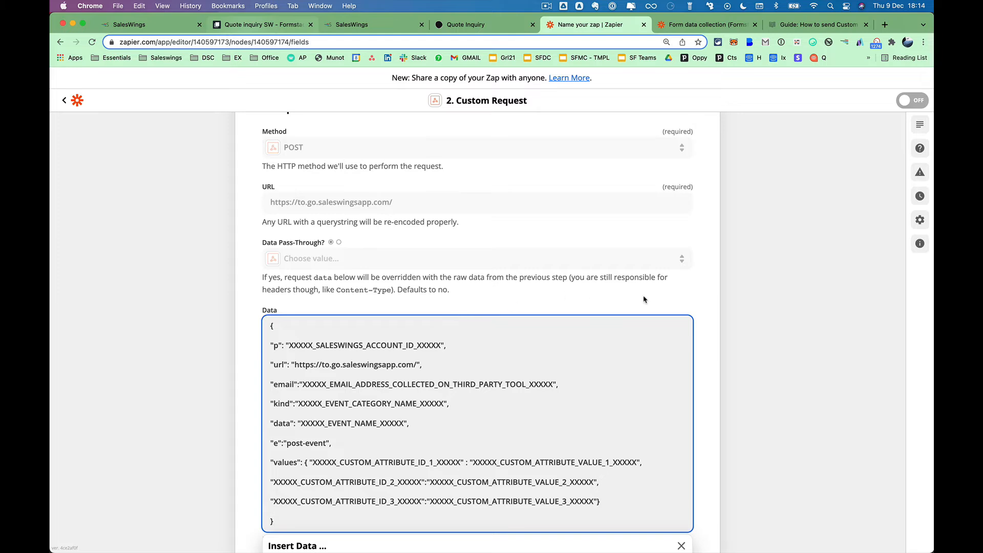
pyautogui.scroll(-2, 739, 395)
pyautogui.scroll(-5, 739, 396)
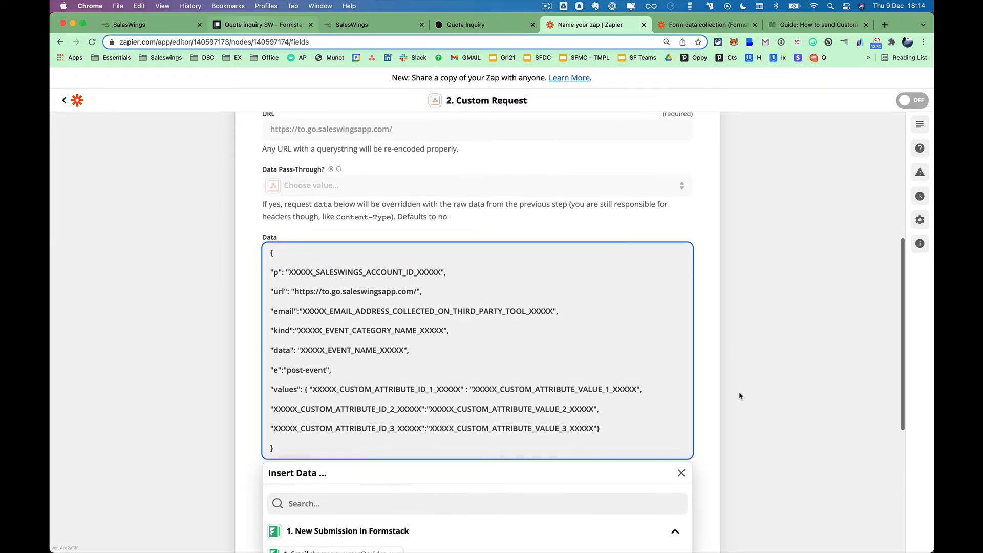
pyautogui.click(739, 396)
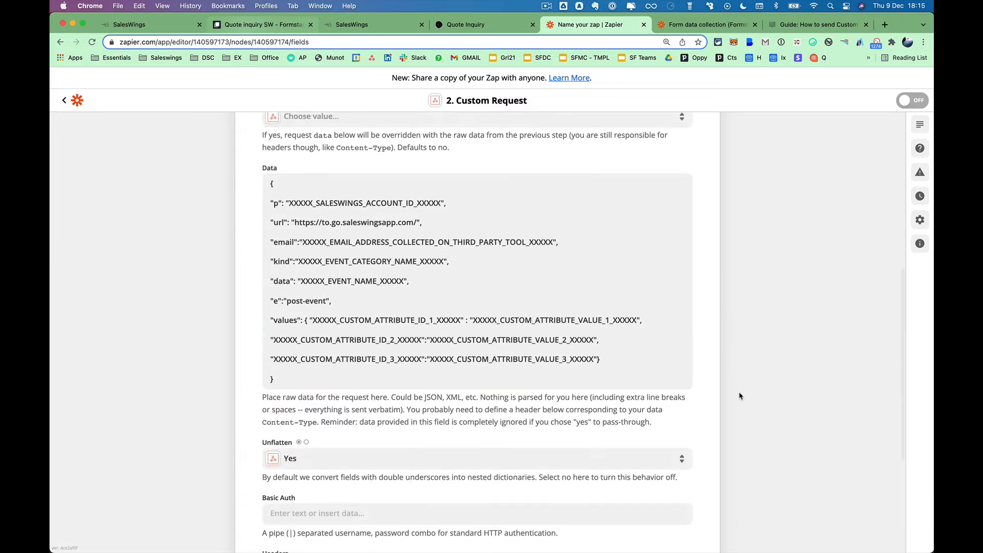
# Clear the account ID placeholder from the "p" value and look up the ID in SalesWings settings.
pyautogui.click(441, 203)
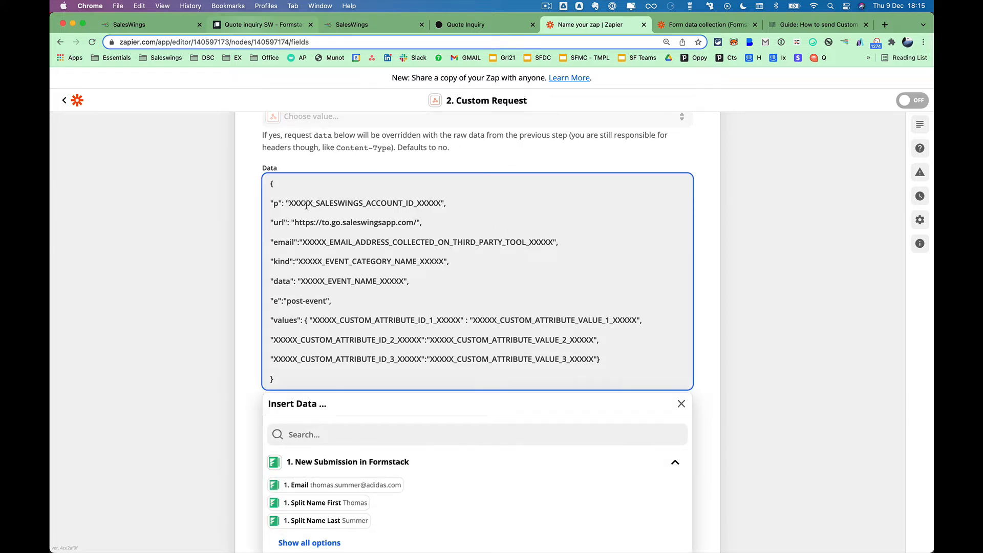
pyautogui.doubleClick(290, 204)
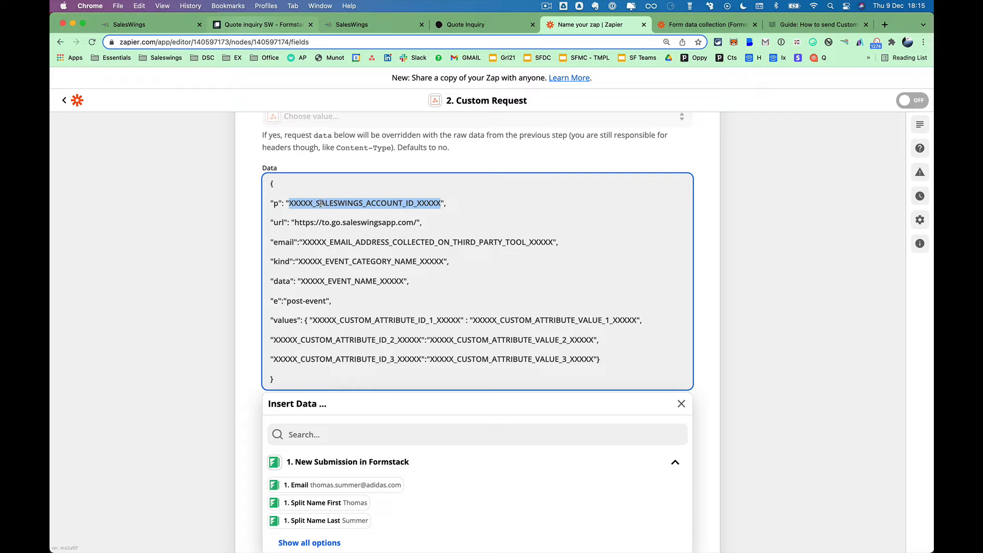
pyautogui.press('BackSpace')
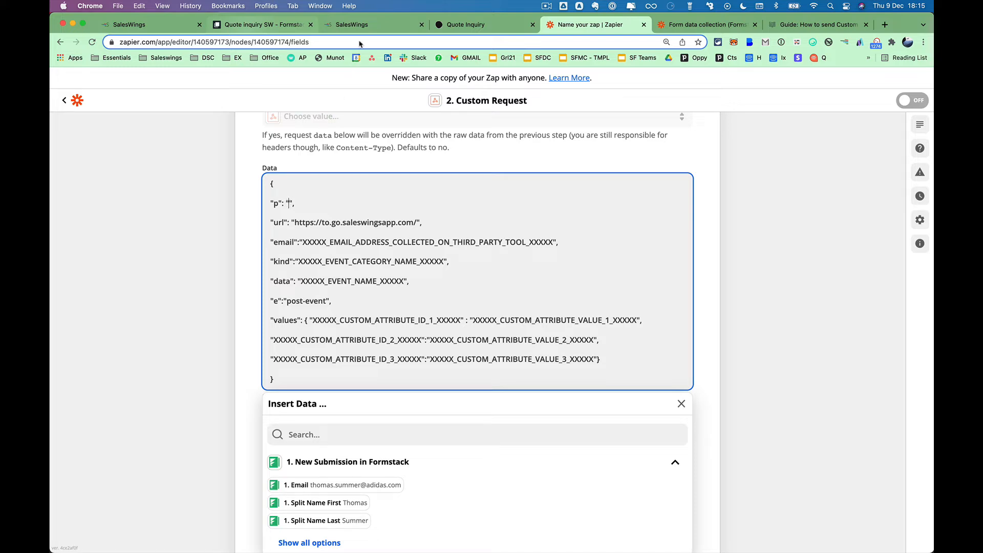
pyautogui.click(364, 24)
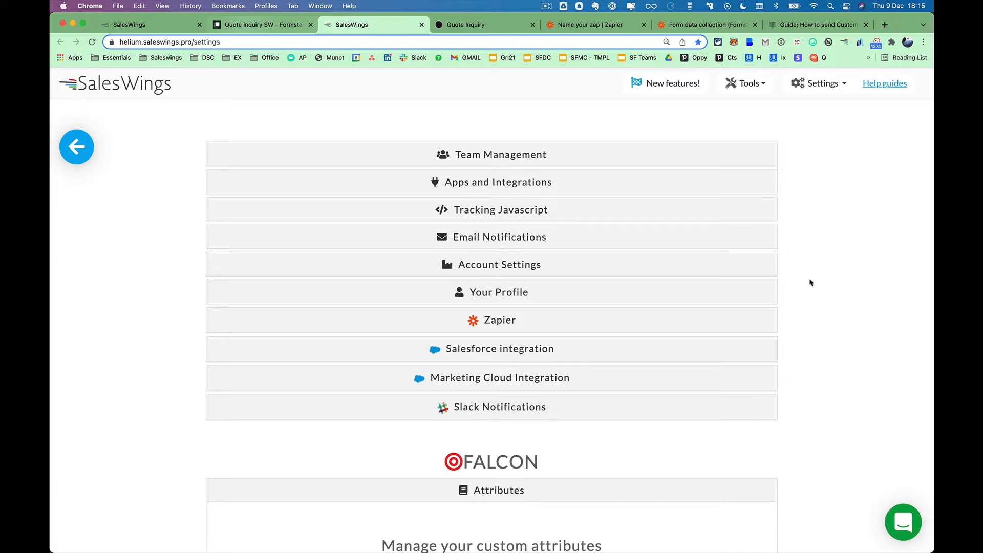
pyautogui.click(587, 27)
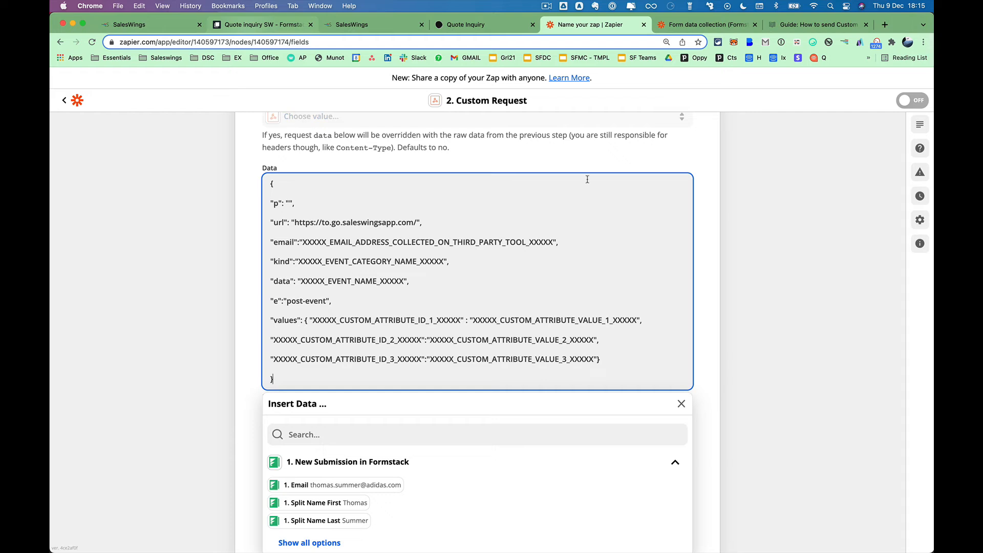
# Enter the SalesWings account ID into the empty "p" value.
pyautogui.click(289, 202)
pyautogui.write('YYYYYYYYY')
pyautogui.scroll(5, 302, 224)
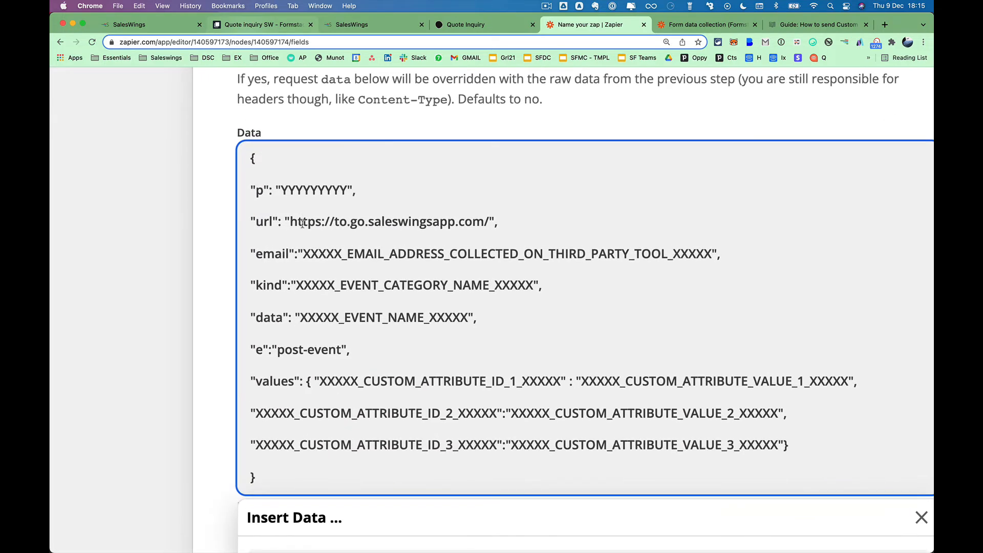
# Replace the email placeholder with the Formstack submission's '1. Email' field.
pyautogui.click(273, 250)
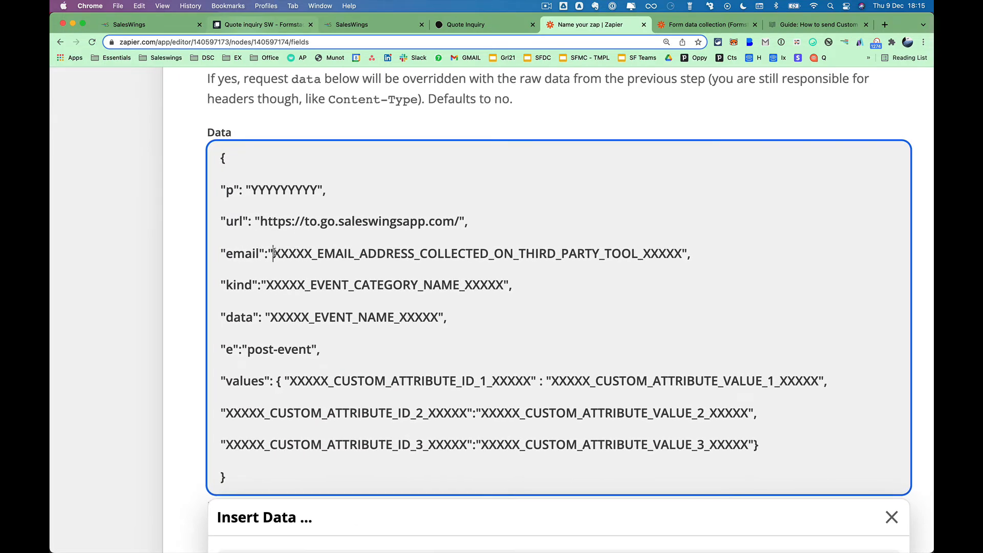
pyautogui.keyDown('shift'); pyautogui.click(682, 252); pyautogui.keyUp('shift')
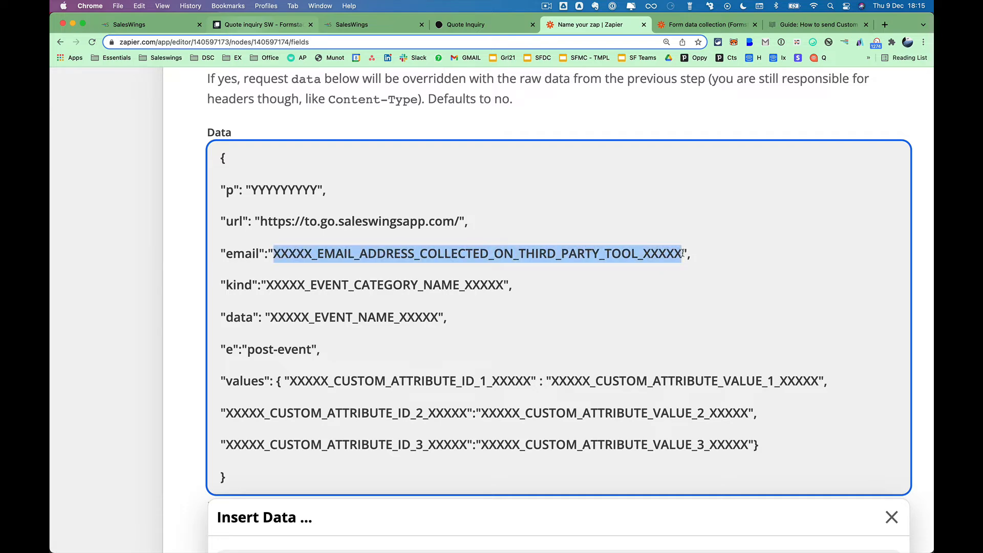
pyautogui.scroll(-5, 682, 253)
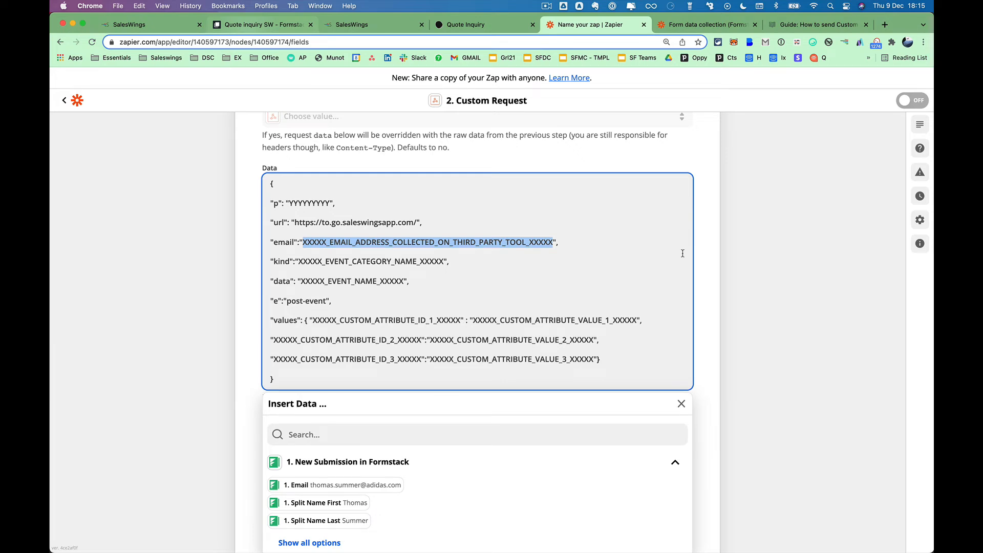
pyautogui.press('BackSpace')
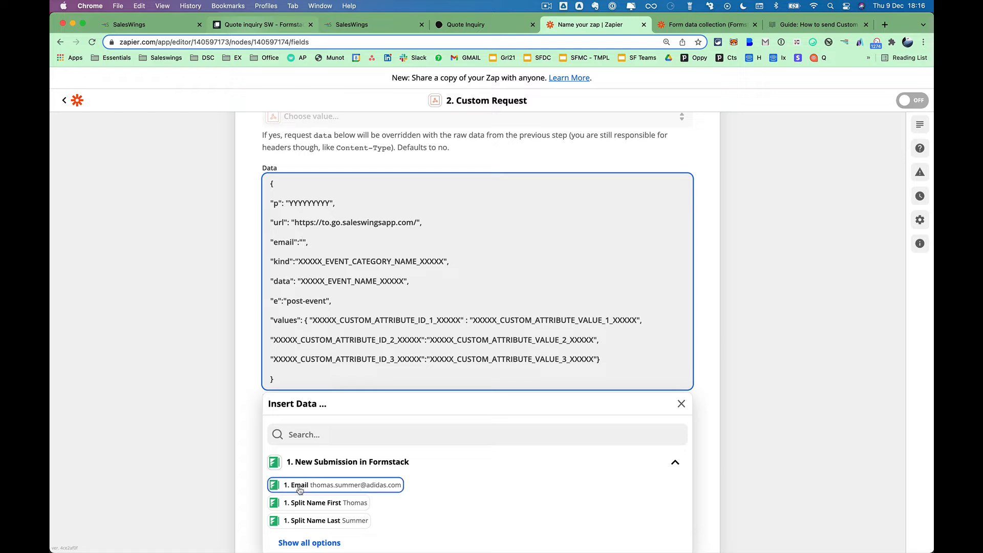
pyautogui.click(327, 486)
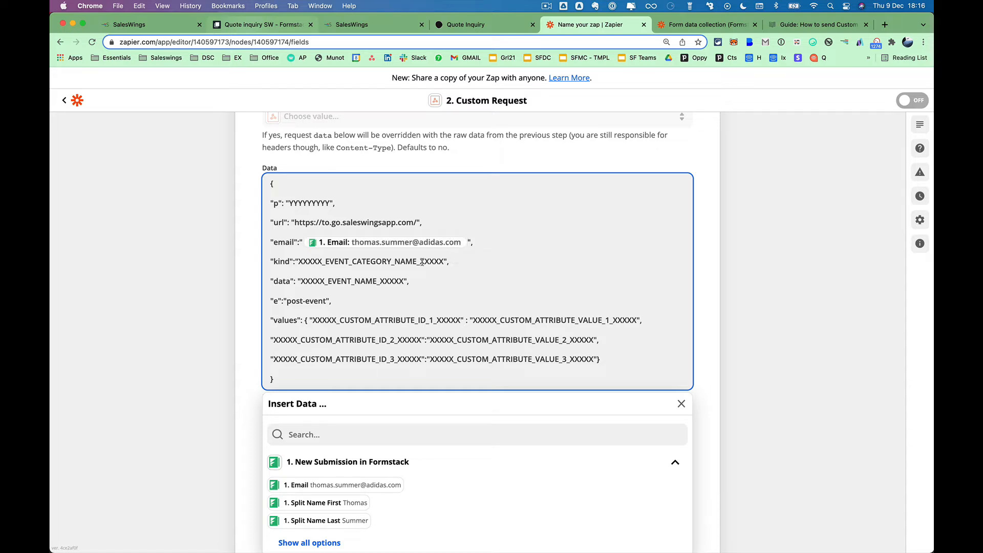
# Replace the event category placeholder in "kind" with 'Form submission'.
pyautogui.click(299, 261)
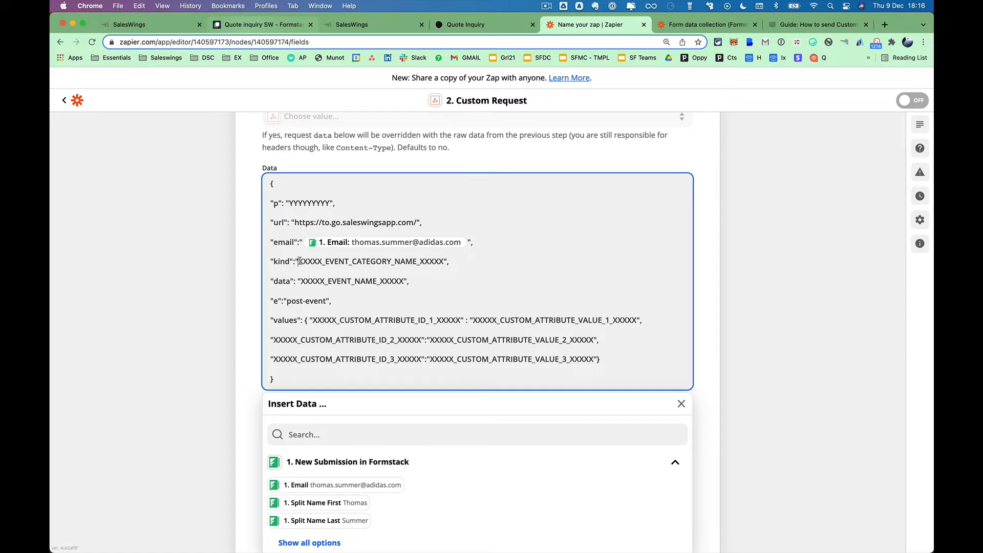
pyautogui.keyDown('shift'); pyautogui.click(445, 263); pyautogui.keyUp('shift')
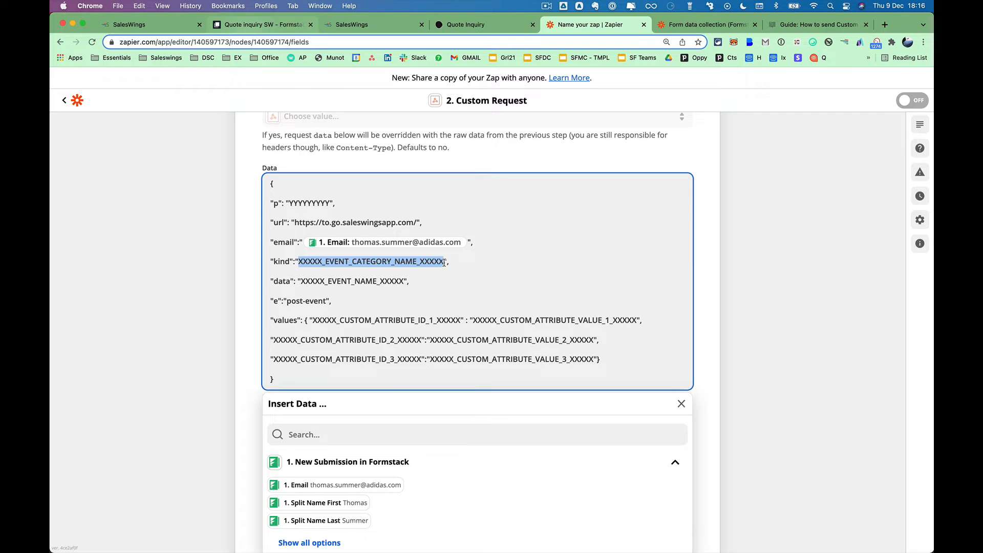
pyautogui.press('BackSpace')
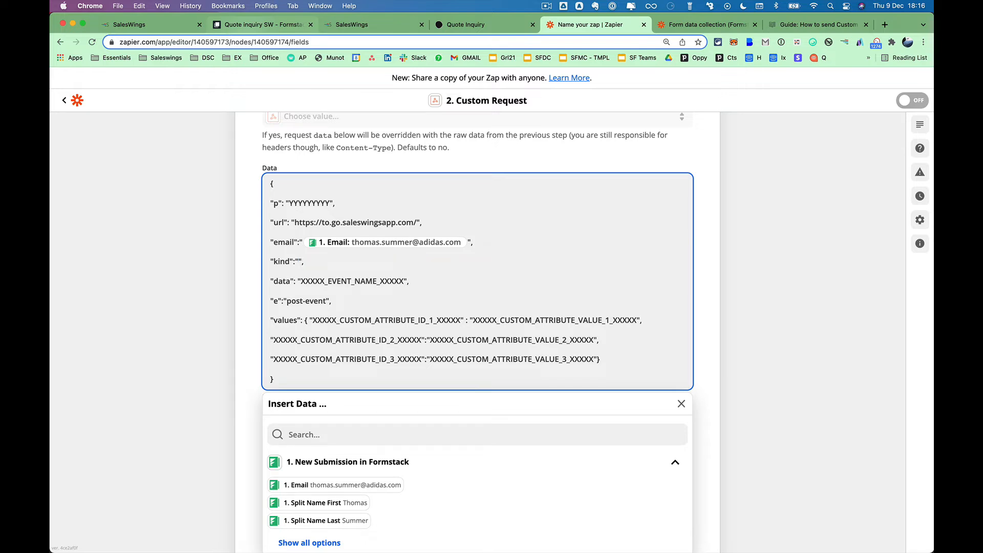
pyautogui.write('Form submission')
pyautogui.moveTo(299, 262); pyautogui.dragTo(361, 262)
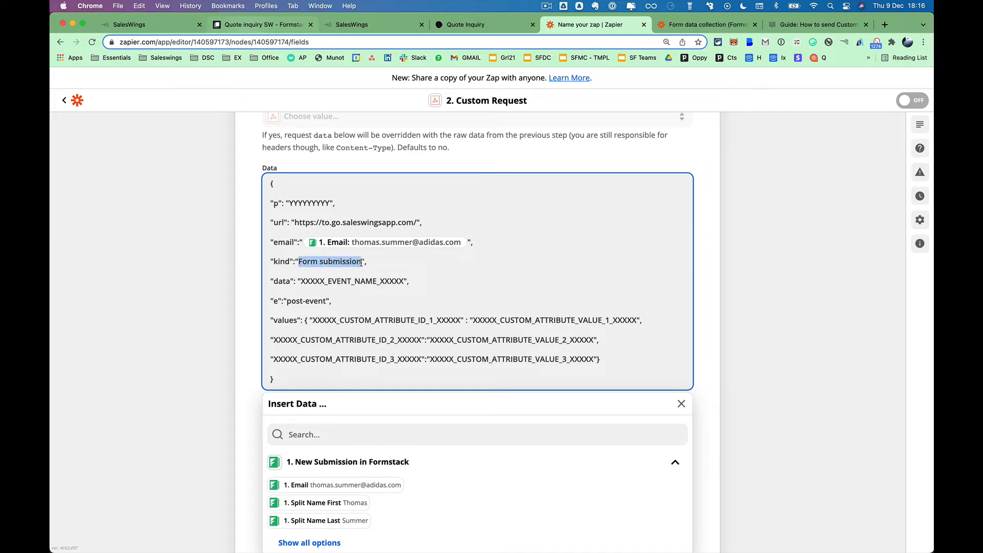
# Replace the event name placeholder with 'Quote request', then clear that value again.
pyautogui.click(300, 279)
pyautogui.keyDown('shift'); pyautogui.click(404, 281); pyautogui.keyUp('shift')
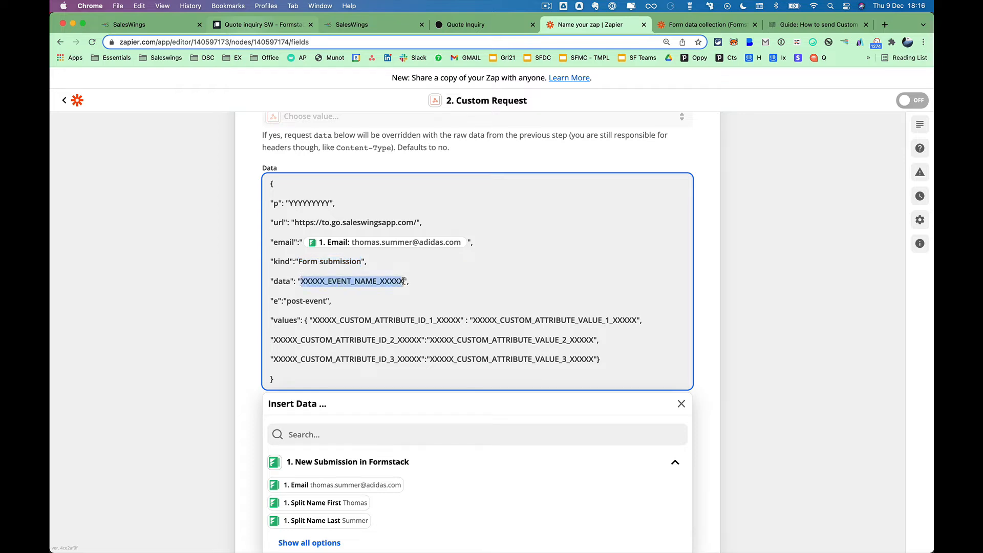
pyautogui.write('Quote request')
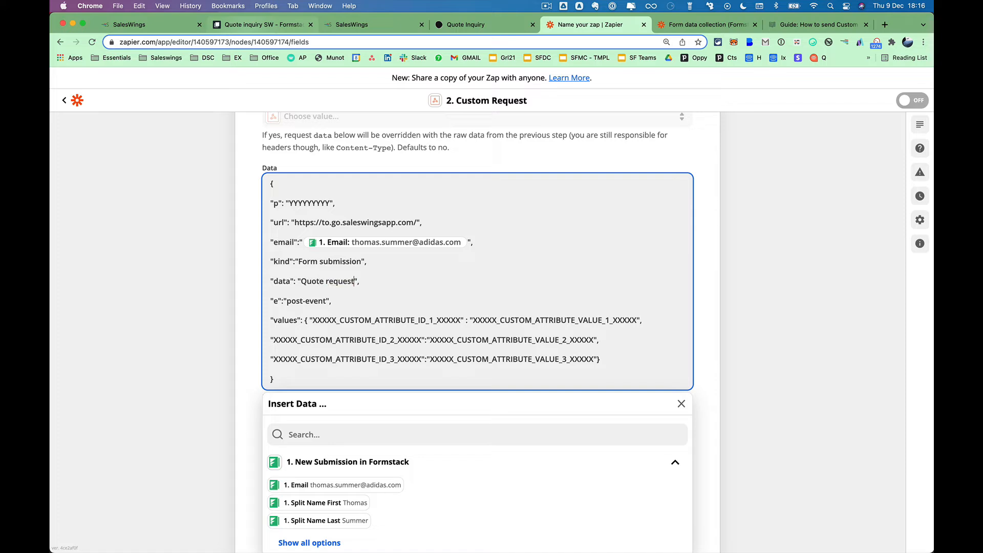
pyautogui.keyDown('shift'); pyautogui.click(302, 281); pyautogui.keyUp('shift')
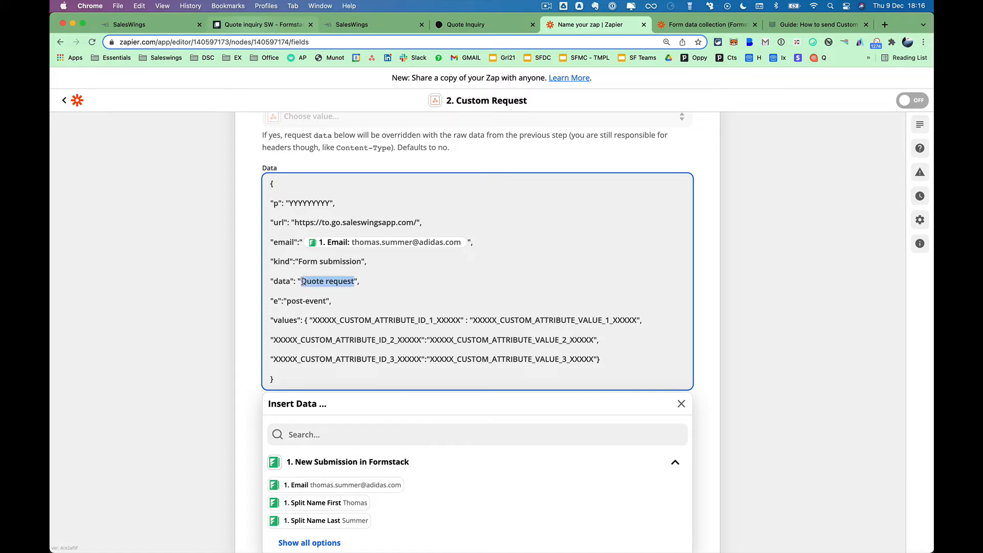
pyautogui.press('BackSpace')
# Search submission fields for 'form', then type 'Quote request' back into the data value.
pyautogui.click(335, 433)
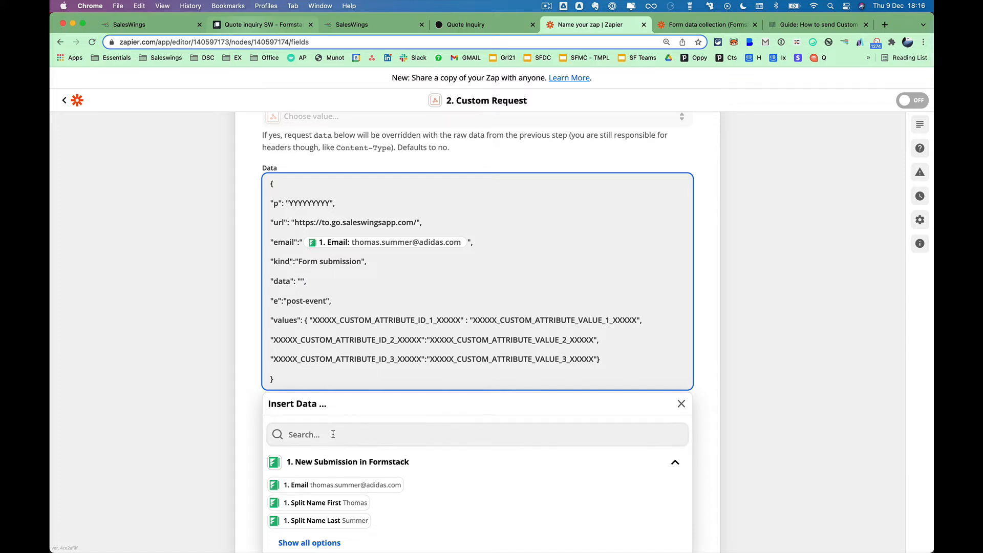
pyautogui.write('form')
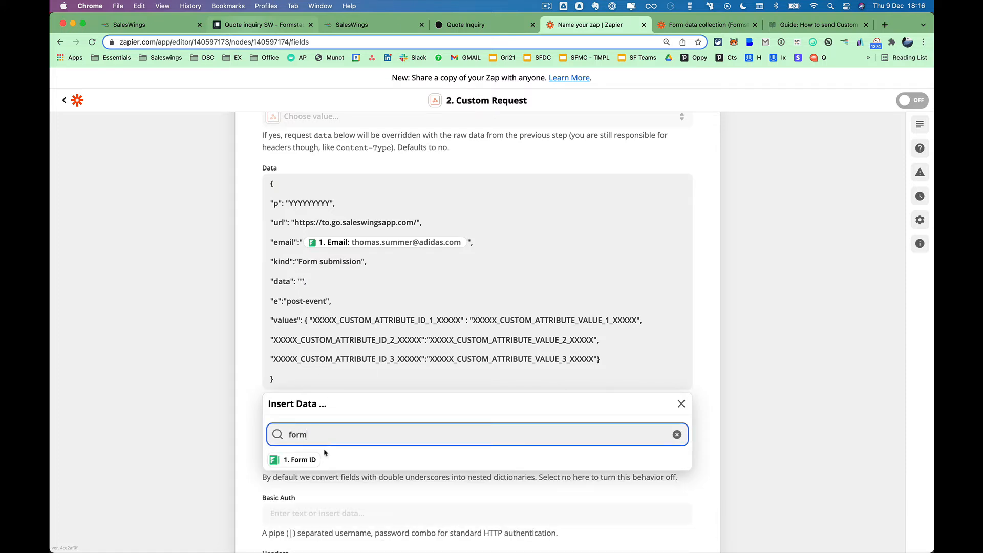
pyautogui.press('super+a')
pyautogui.press('BackSpace')
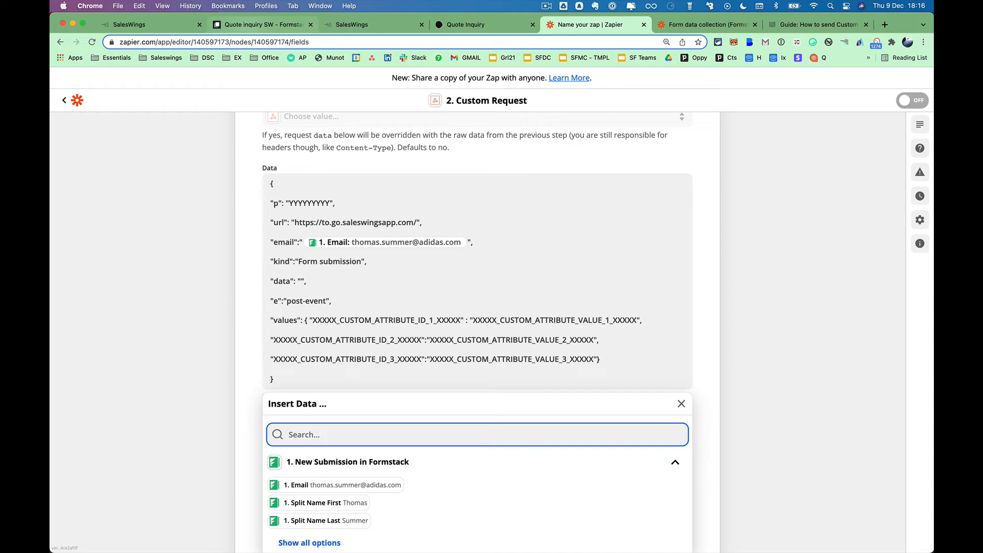
pyautogui.click(318, 283)
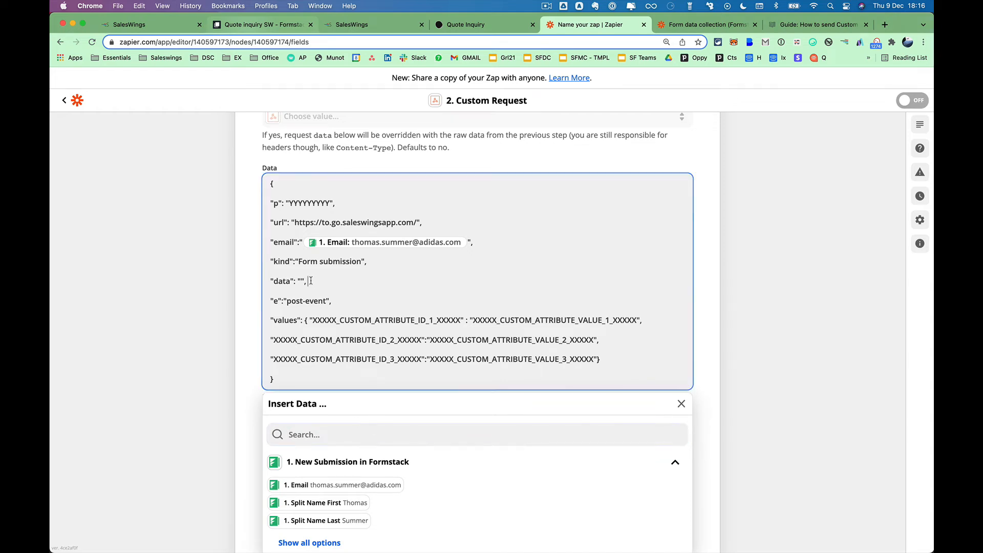
pyautogui.press('Left')
pyautogui.press('Left')
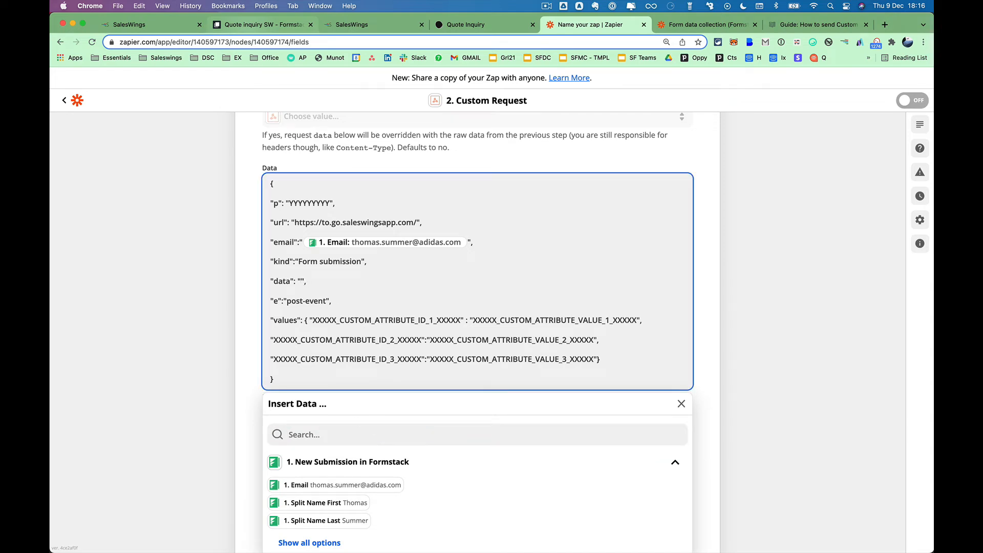
pyautogui.write('Quote request')
# Review the post-event and placeholder attribute lines, then close the Insert Data panel.
pyautogui.scroll(-1, 366, 287)
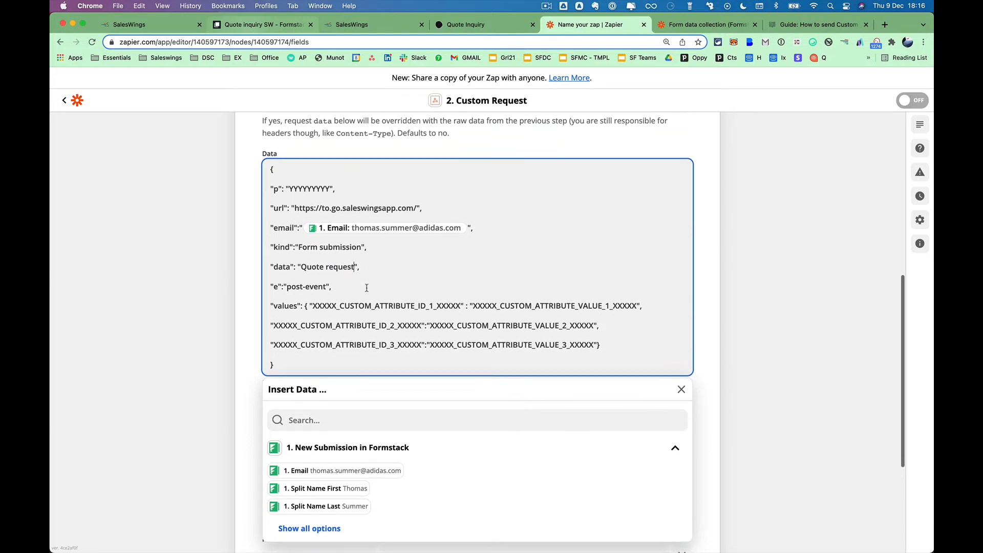
pyautogui.moveTo(334, 286); pyautogui.dragTo(251, 290)
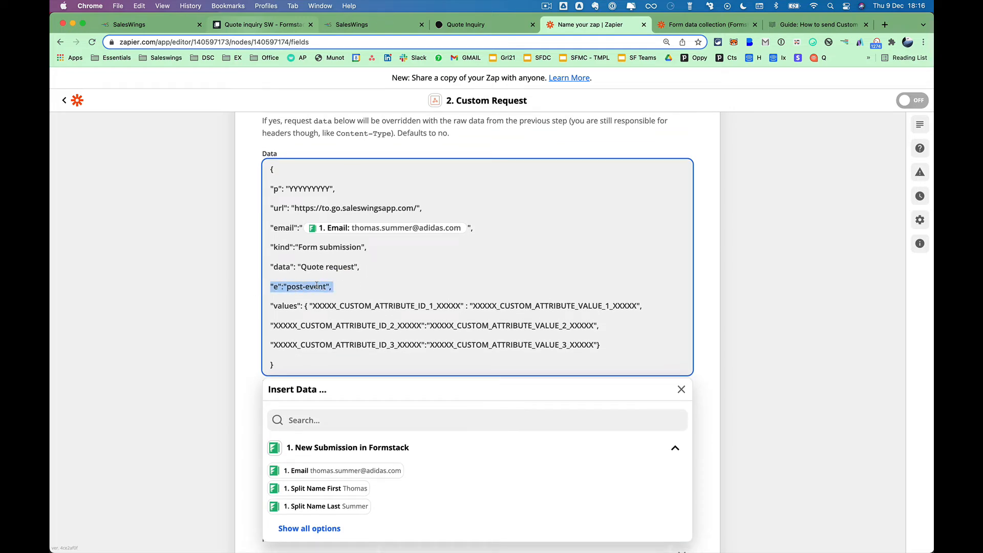
pyautogui.scroll(-2, 355, 284)
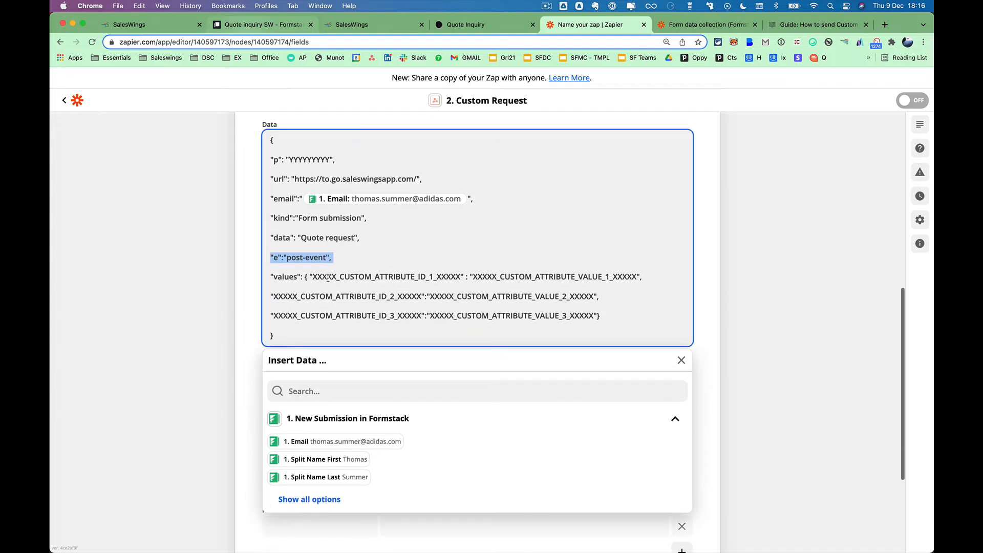
pyautogui.moveTo(272, 279); pyautogui.dragTo(618, 328)
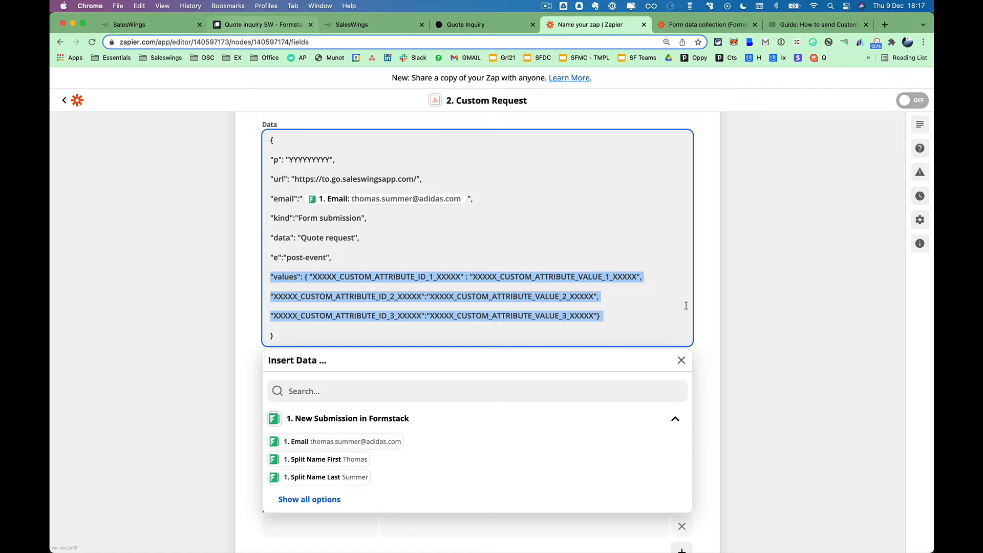
pyautogui.click(716, 315)
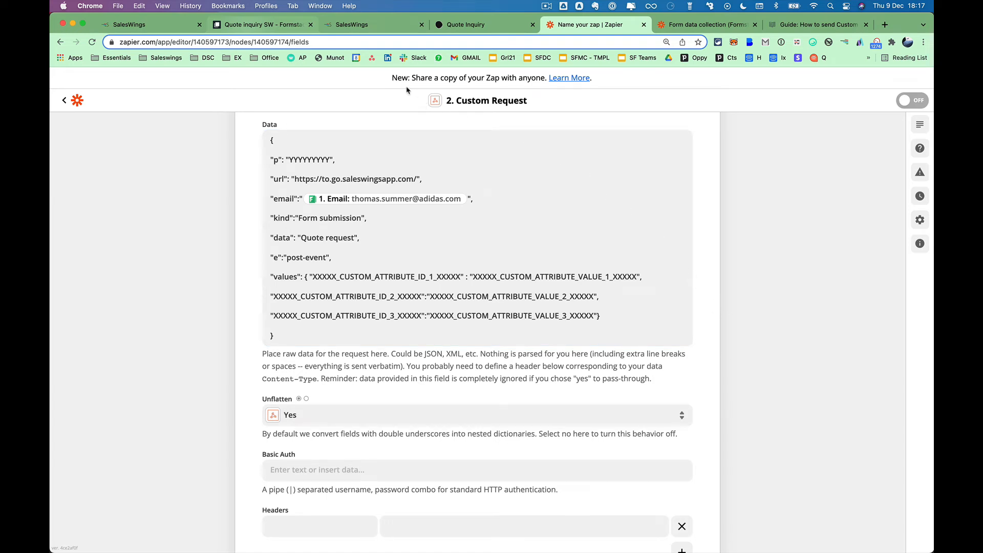
# Switch to the 'Quote inquiry SW - Formstack' form and highlight its First Name label.
pyautogui.click(289, 28)
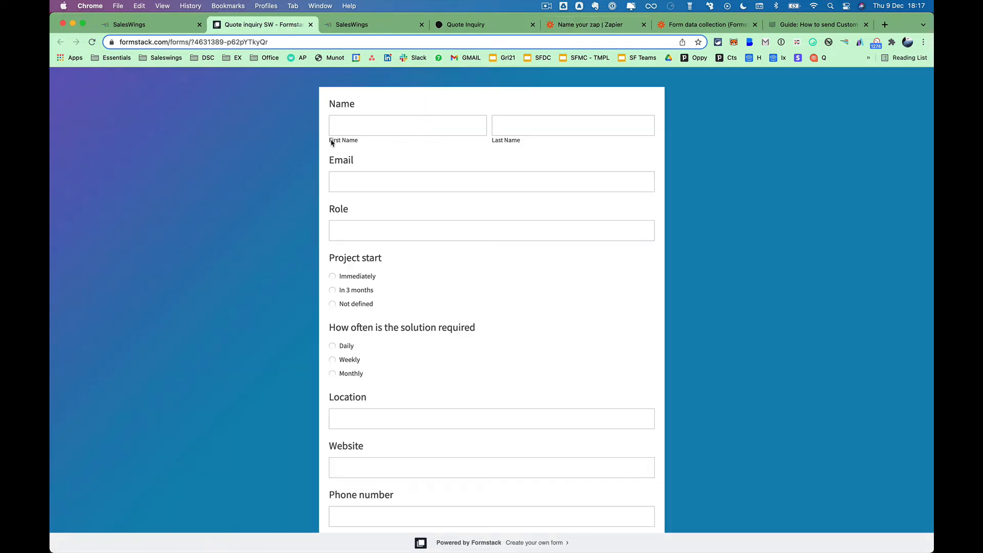
pyautogui.moveTo(330, 143); pyautogui.dragTo(362, 144)
# Create an orange SalesWings custom attribute named 'First name', then view the cockpit lead list.
pyautogui.click(364, 26)
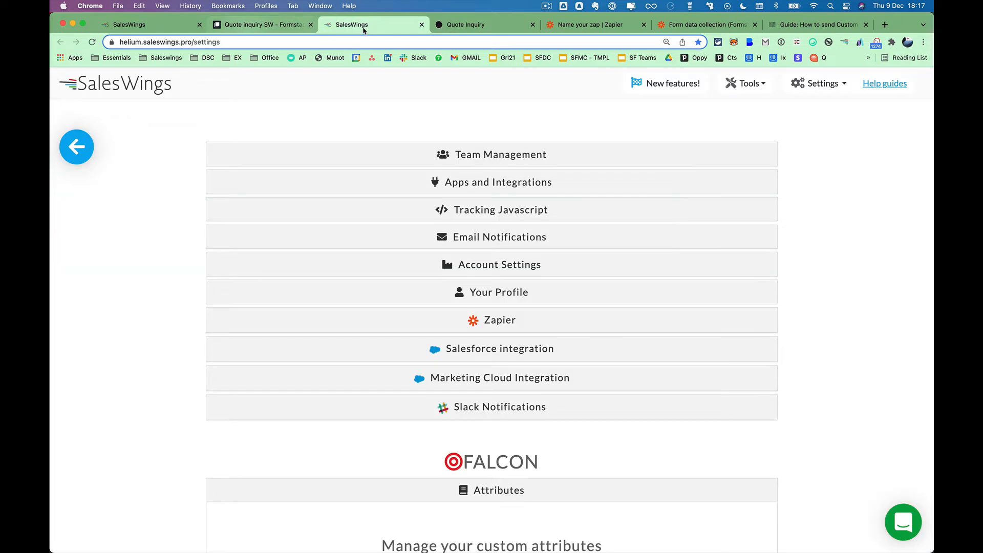
pyautogui.scroll(-3, 582, 372)
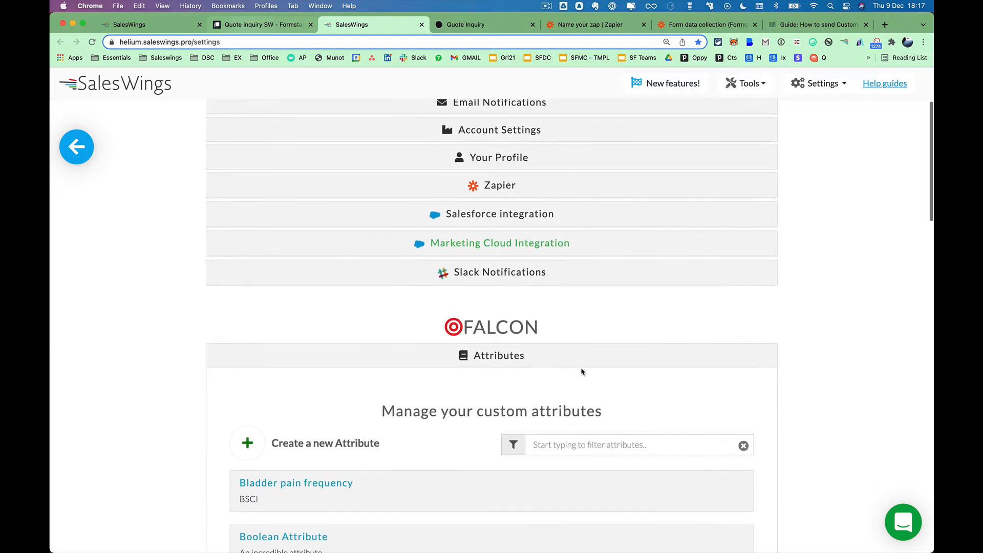
pyautogui.scroll(-3, 582, 372)
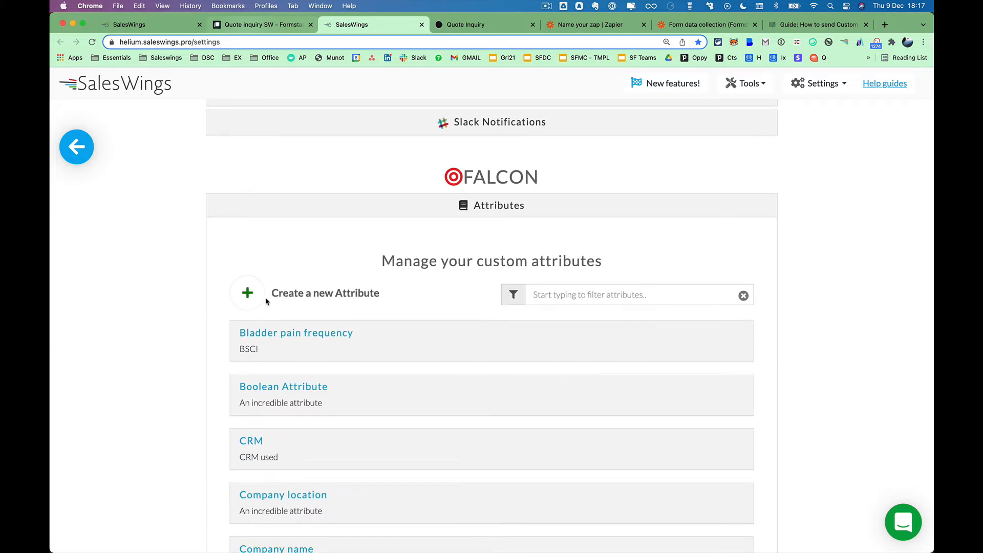
pyautogui.click(262, 293)
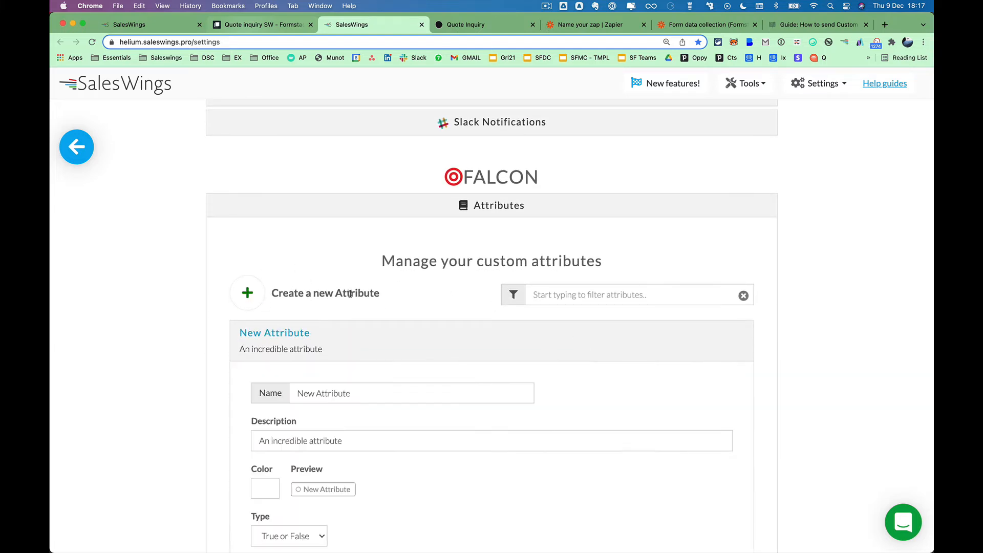
pyautogui.scroll(-2, 368, 318)
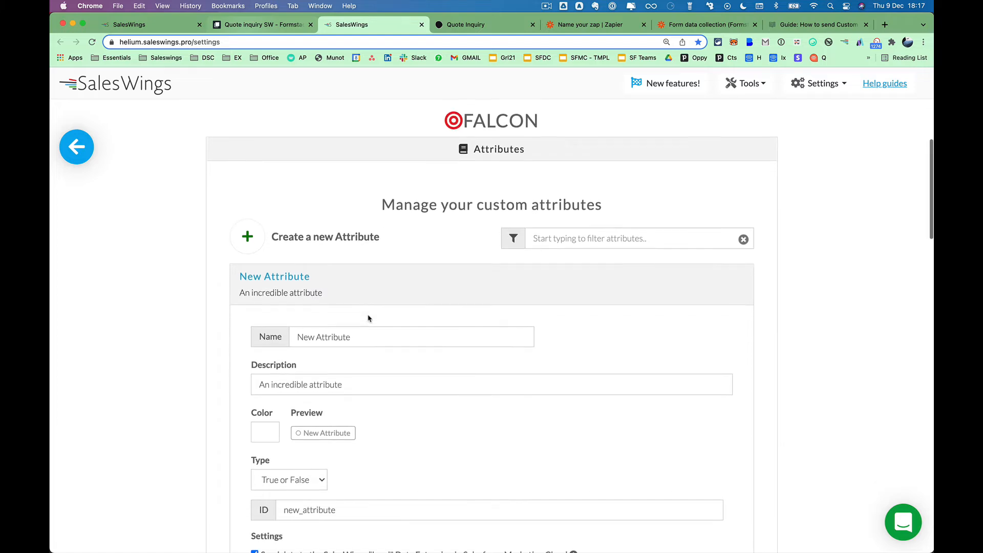
pyautogui.scroll(-2, 368, 318)
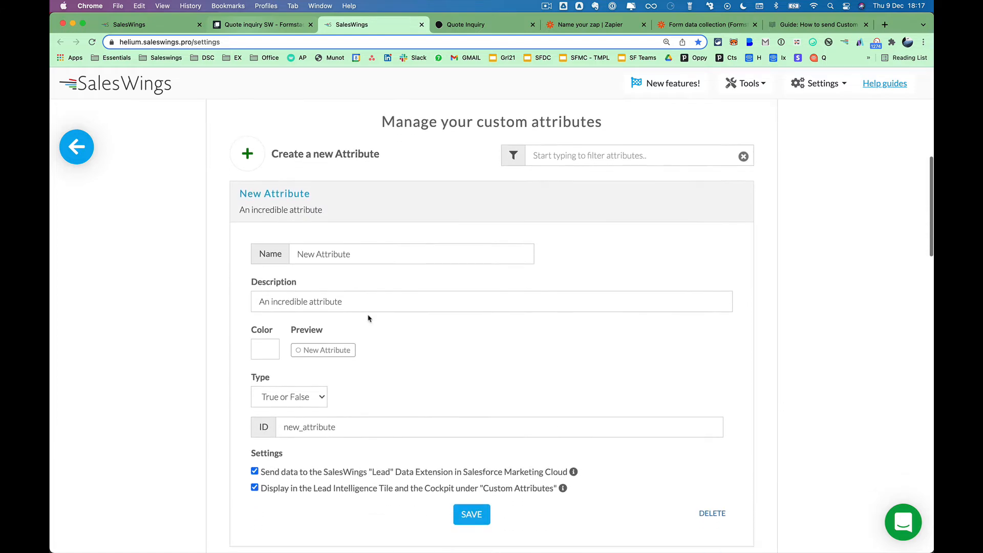
pyautogui.tripleClick(358, 248)
pyautogui.write('Firs')
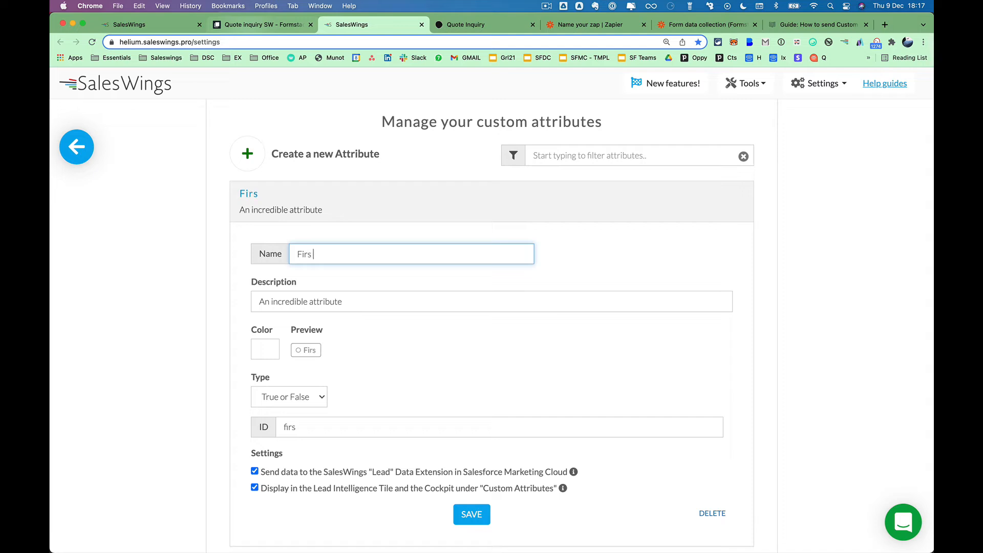
pyautogui.write('t name')
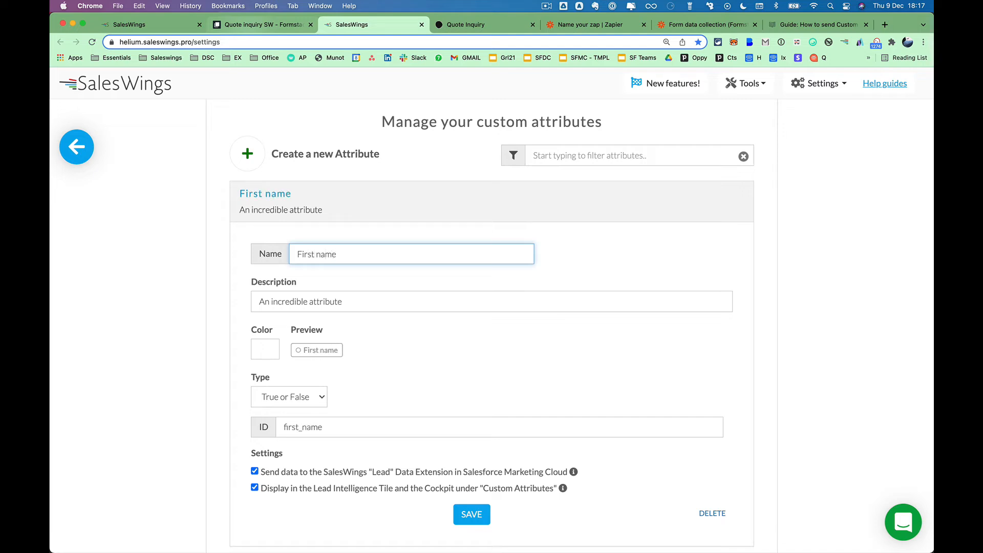
pyautogui.click(267, 352)
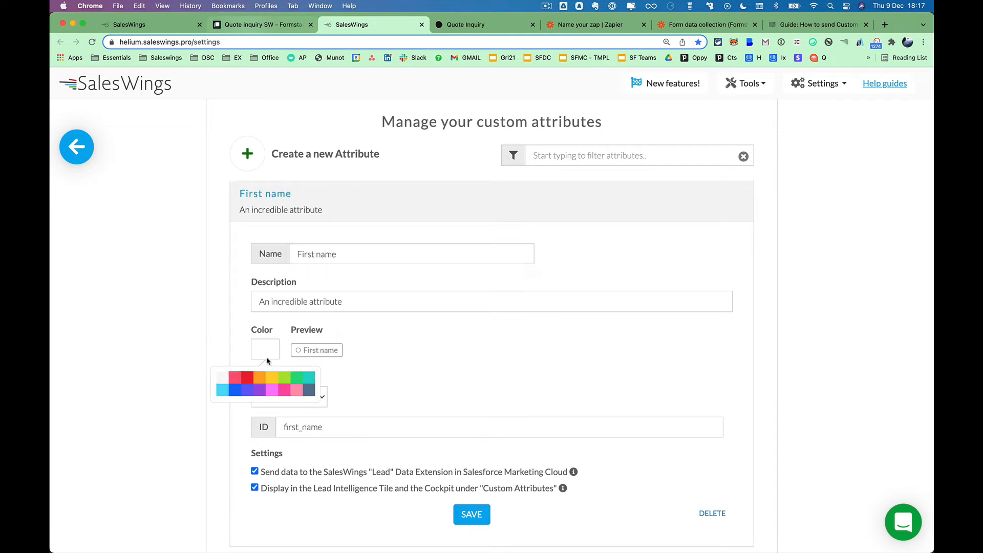
pyautogui.click(262, 377)
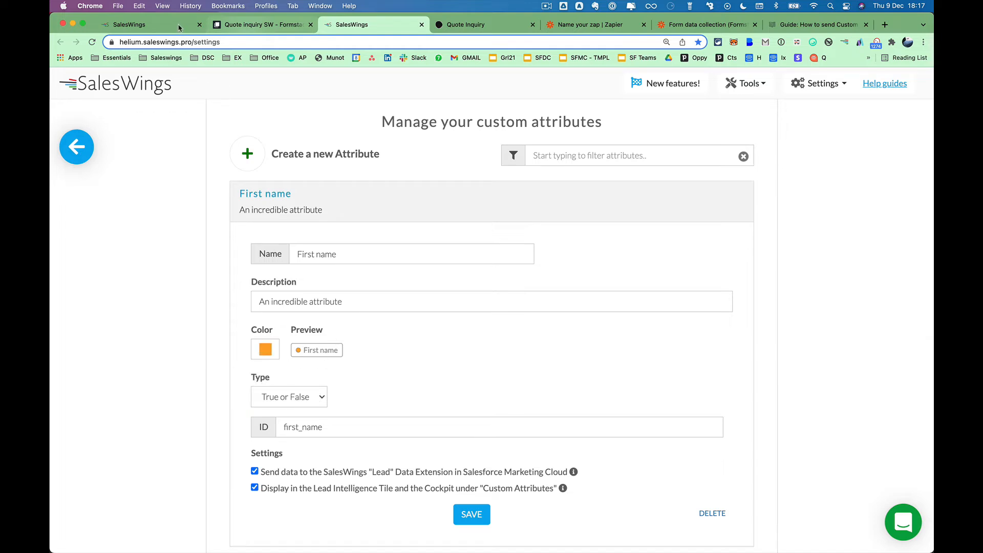
pyautogui.click(149, 24)
pyautogui.scroll(-5, 265, 311)
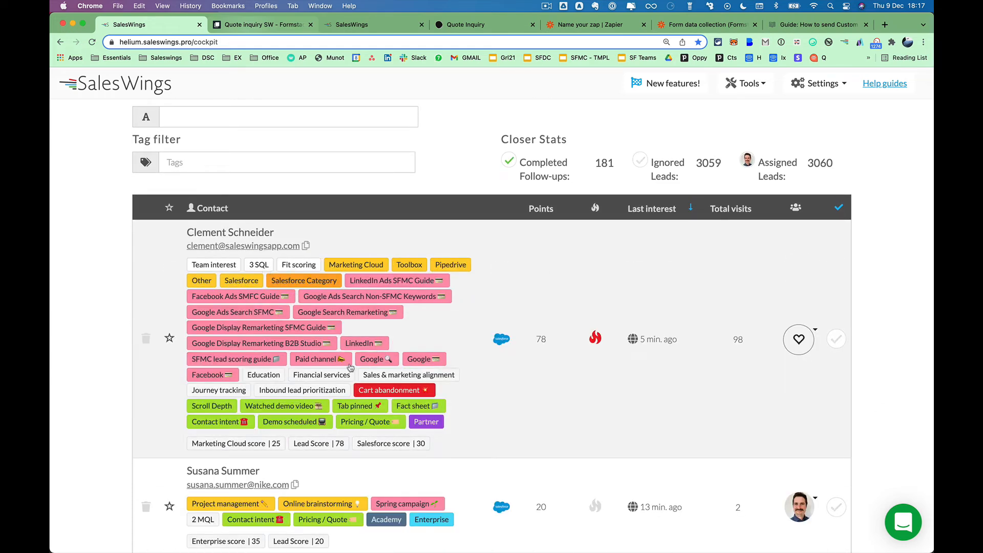
# Expand and collapse a lead's briefing in the cockpit, then return to the attributes settings.
pyautogui.scroll(-3, 358, 355)
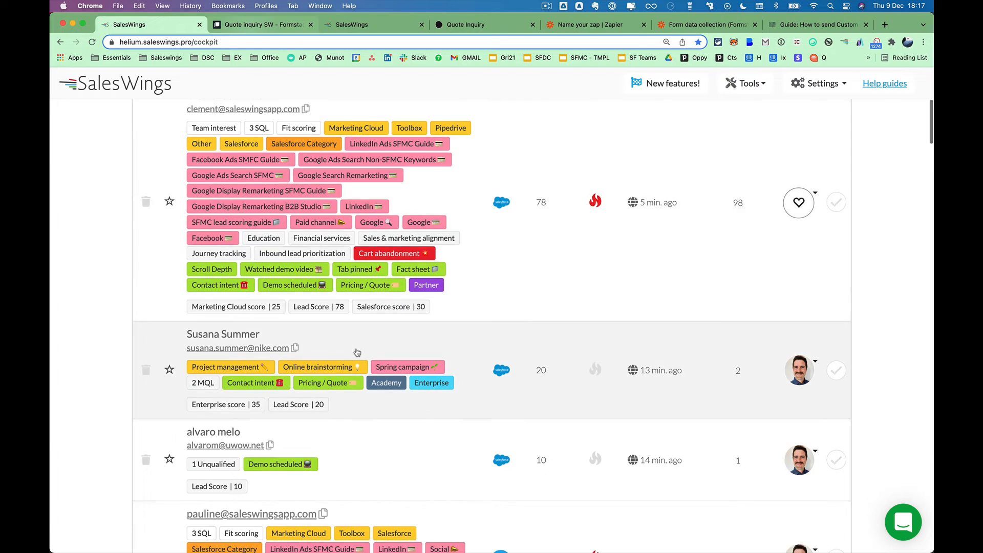
pyautogui.click(358, 352)
pyautogui.scroll(-3, 324, 385)
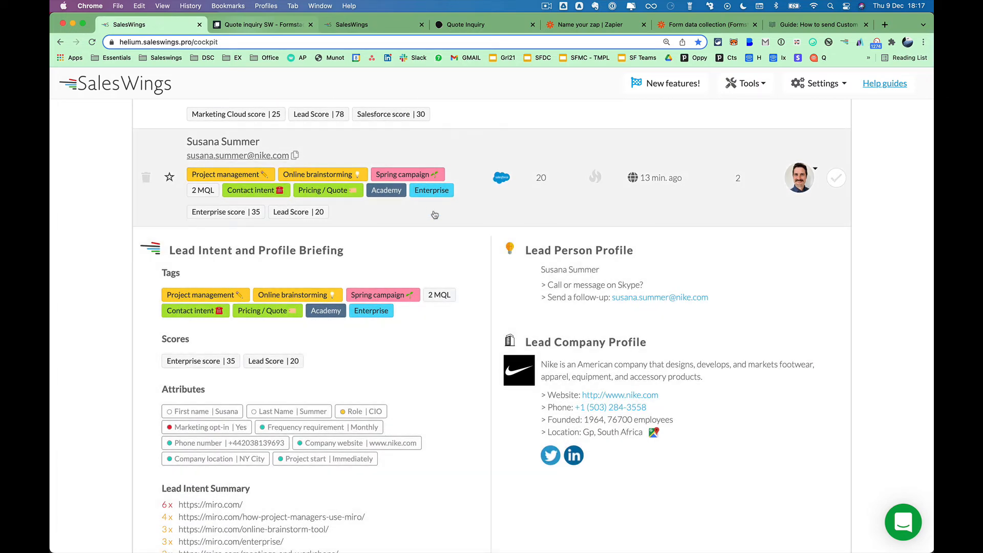
pyautogui.click(434, 215)
pyautogui.scroll(3, 433, 176)
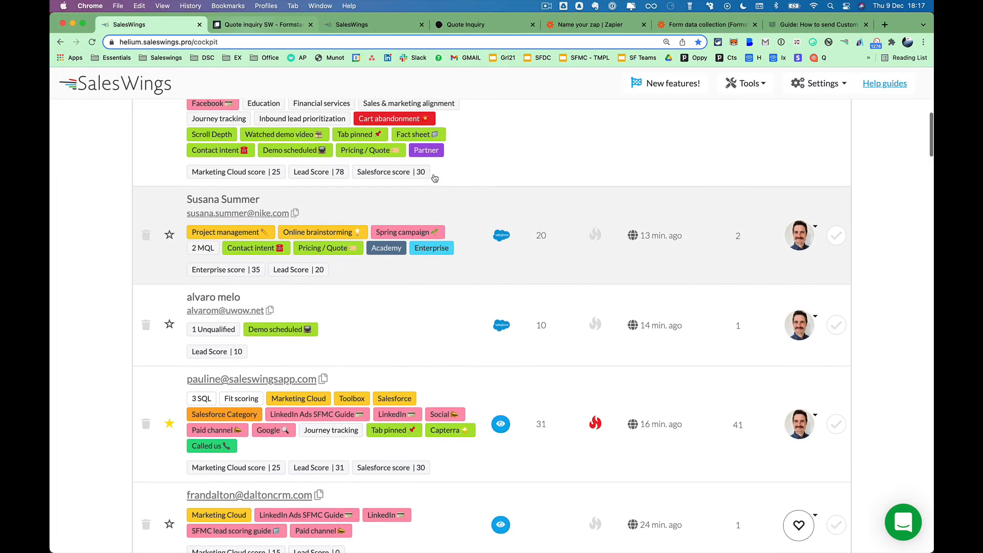
pyautogui.click(385, 25)
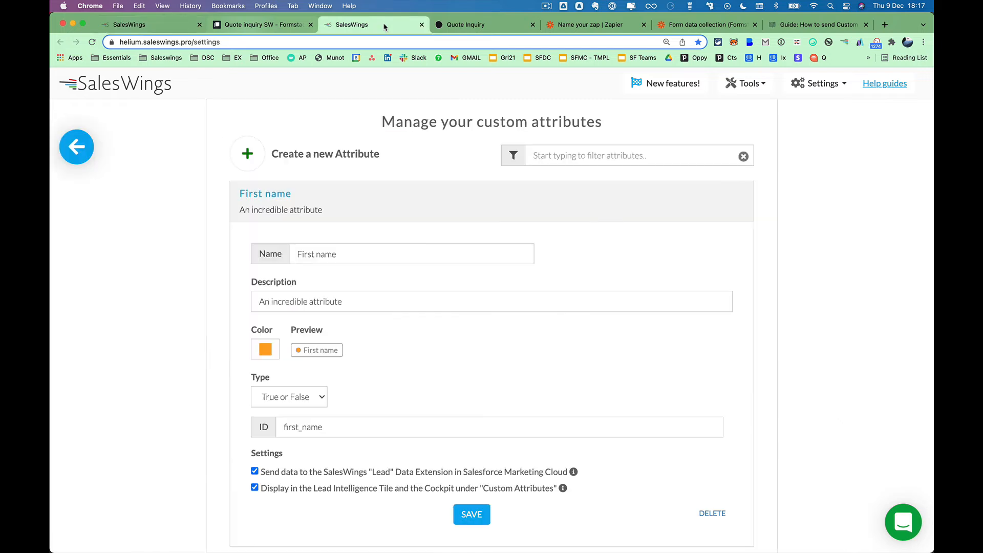
# Change the First name attribute's type to Text.
pyautogui.scroll(-1, 422, 381)
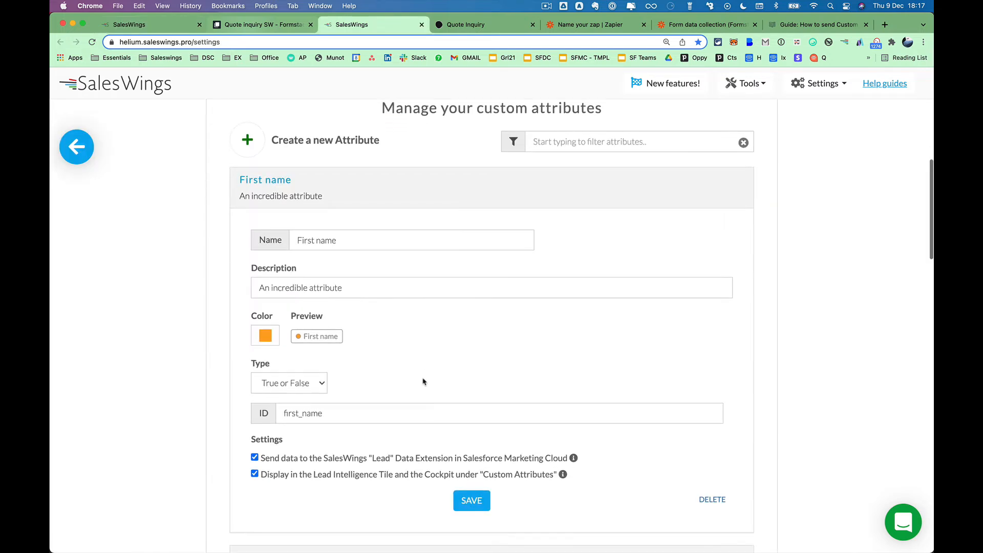
pyautogui.scroll(1, 423, 381)
pyautogui.click(279, 385)
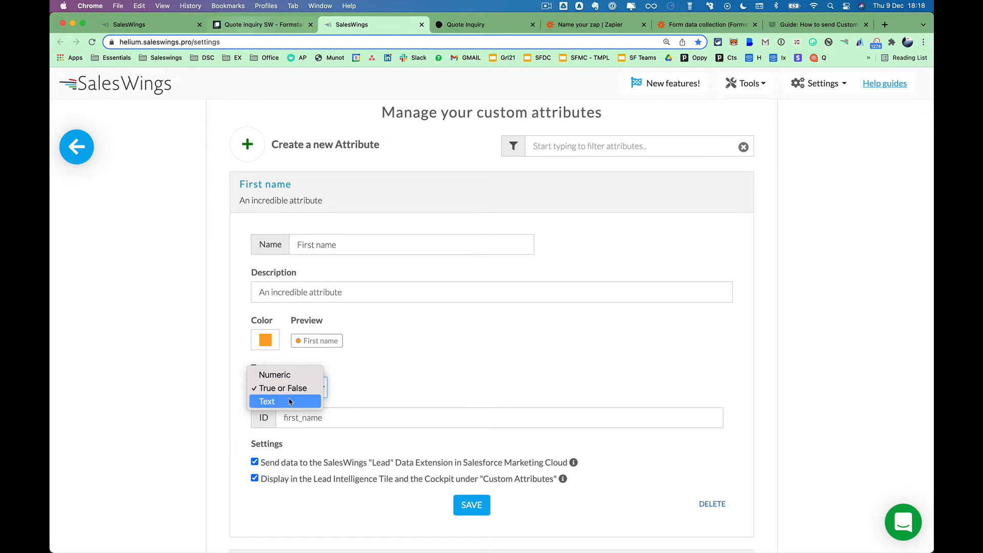
pyautogui.click(291, 402)
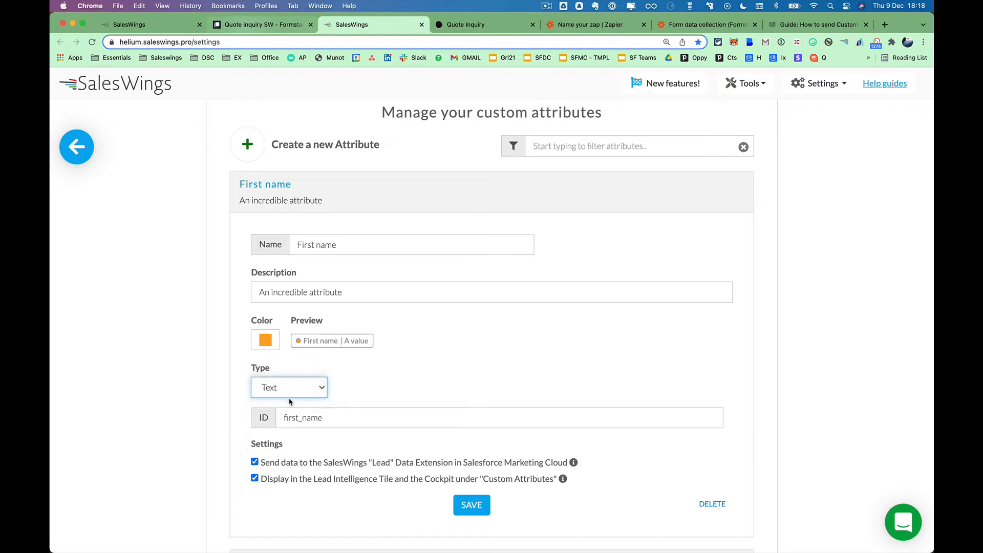
pyautogui.click(368, 387)
# Save First name, leaving cockpit display and Marketing Cloud sync enabled.
pyautogui.scroll(-1, 367, 386)
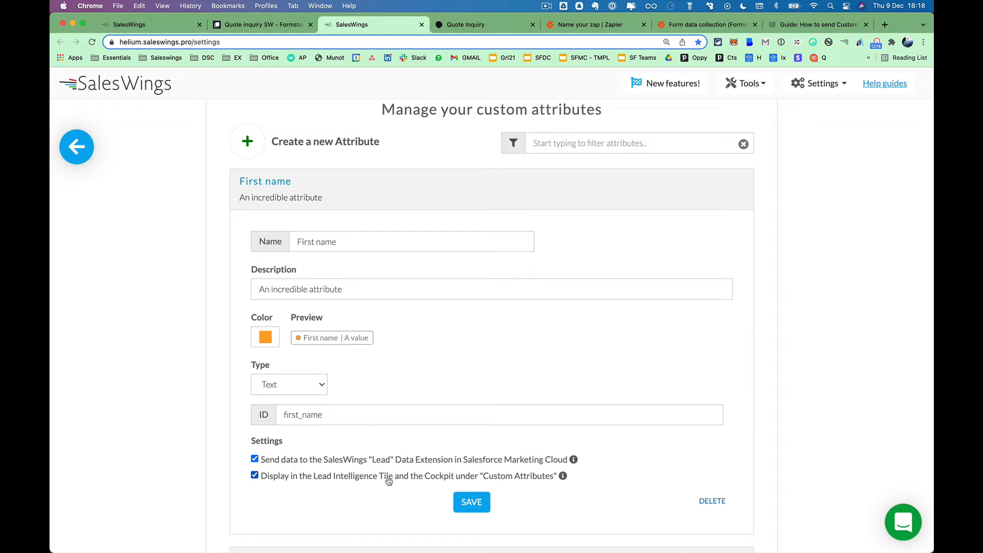
pyautogui.click(254, 476)
pyautogui.click(254, 475)
pyautogui.click(255, 475)
pyautogui.click(255, 476)
pyautogui.click(255, 459)
pyautogui.click(256, 460)
pyautogui.click(473, 504)
# Filter attributes by 'location' and inspect the Company location attribute.
pyautogui.click(602, 144)
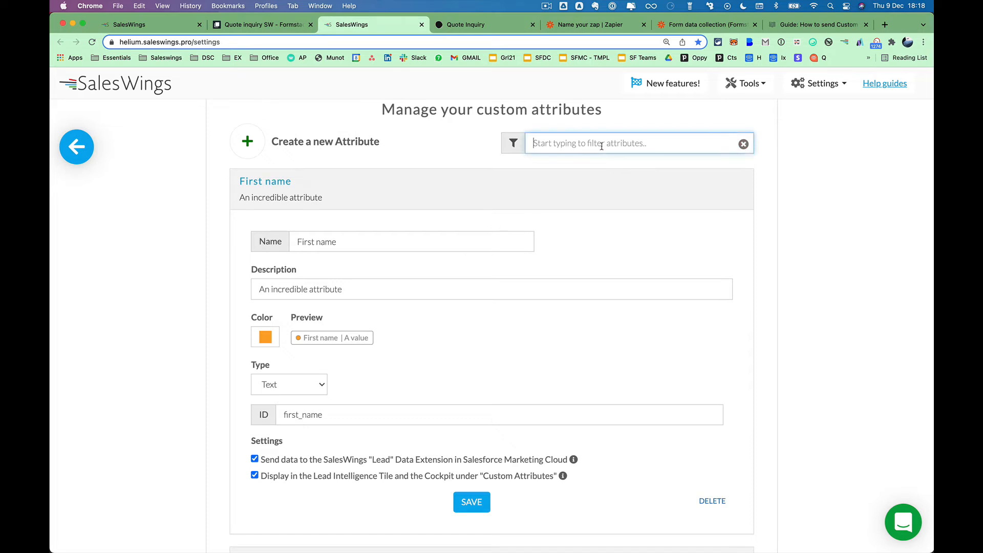
pyautogui.write('location')
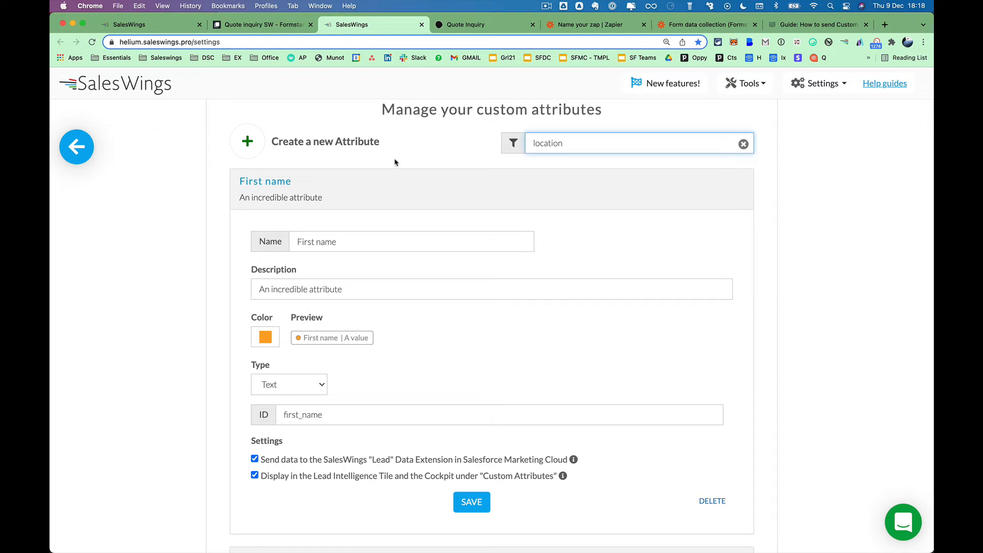
pyautogui.click(285, 179)
pyautogui.click(317, 354)
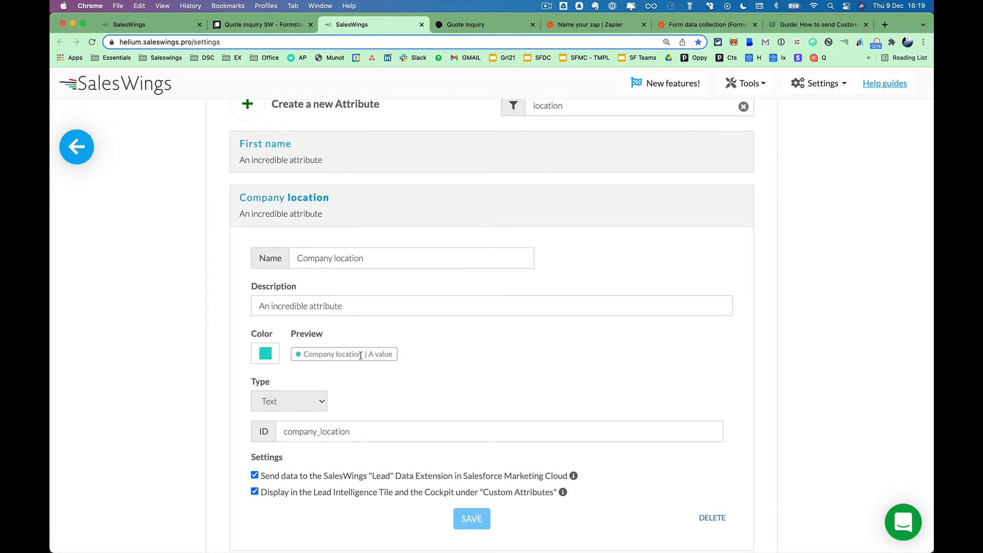
pyautogui.moveTo(309, 197); pyautogui.dragTo(330, 197)
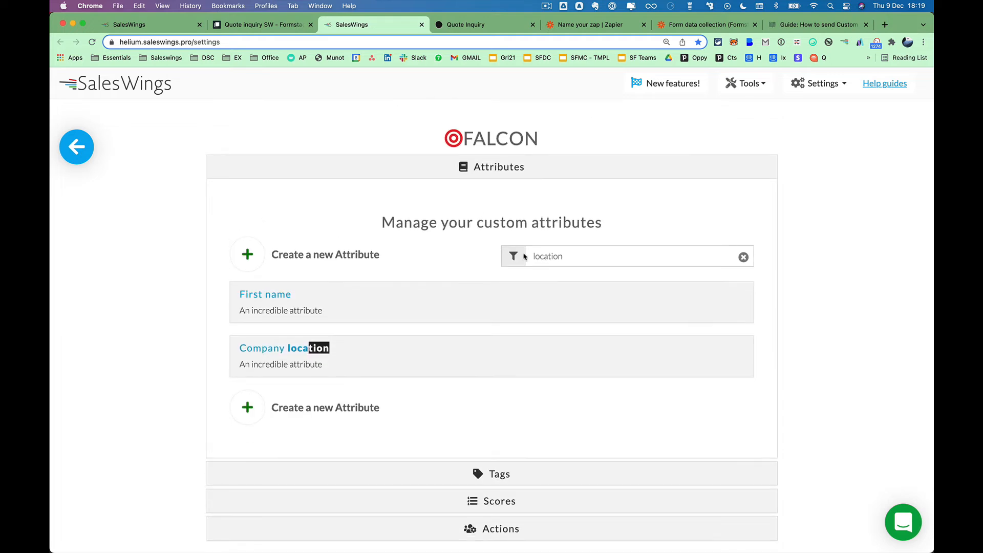
# Filter by 'fr' to inspect the Frequency requirement attribute, glancing at the Formstack form.
pyautogui.doubleClick(548, 255)
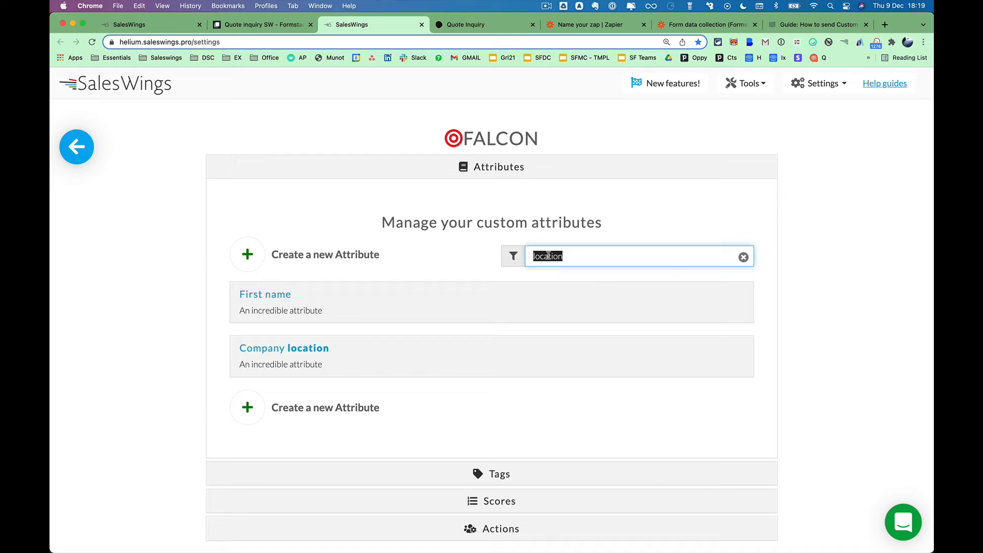
pyautogui.write('fr')
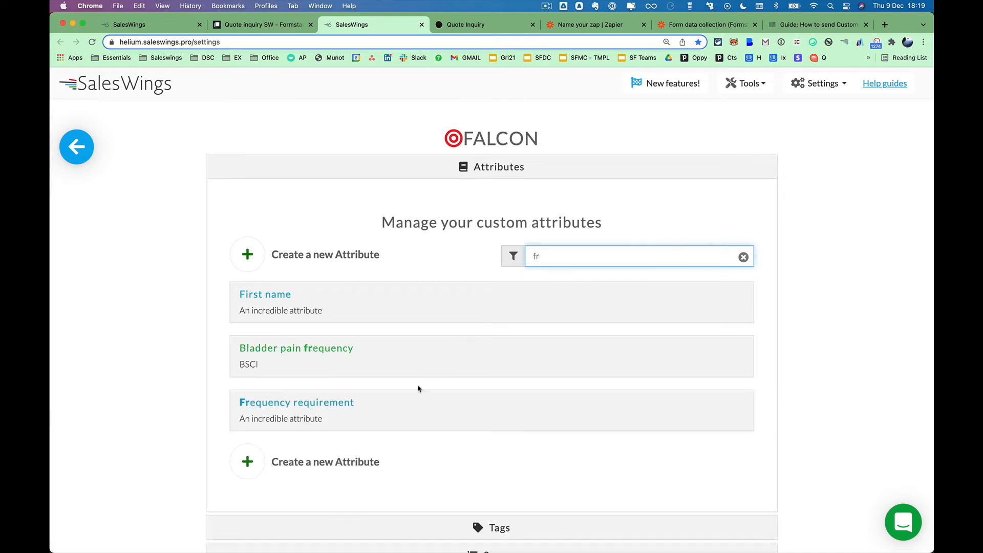
pyautogui.click(439, 401)
pyautogui.scroll(-6, 441, 400)
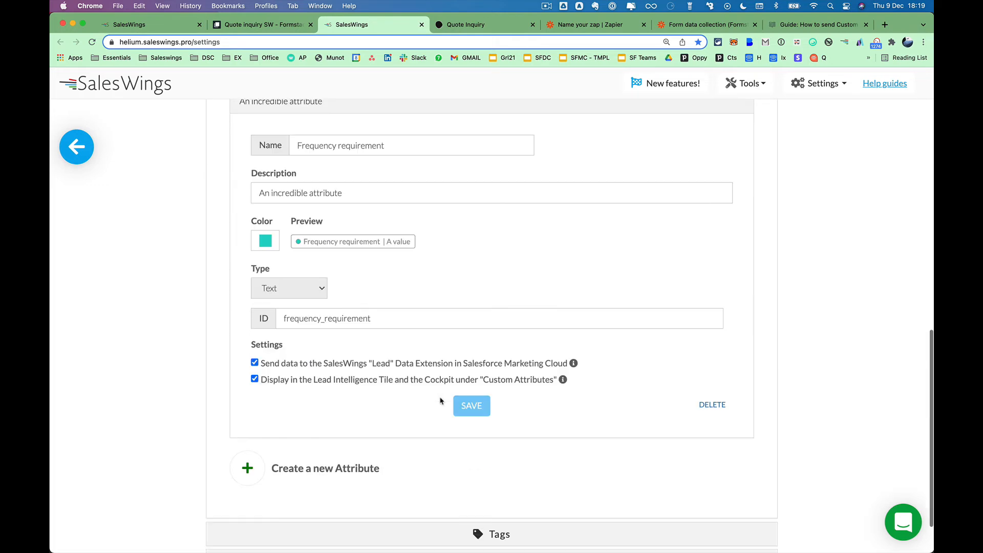
pyautogui.scroll(1, 440, 400)
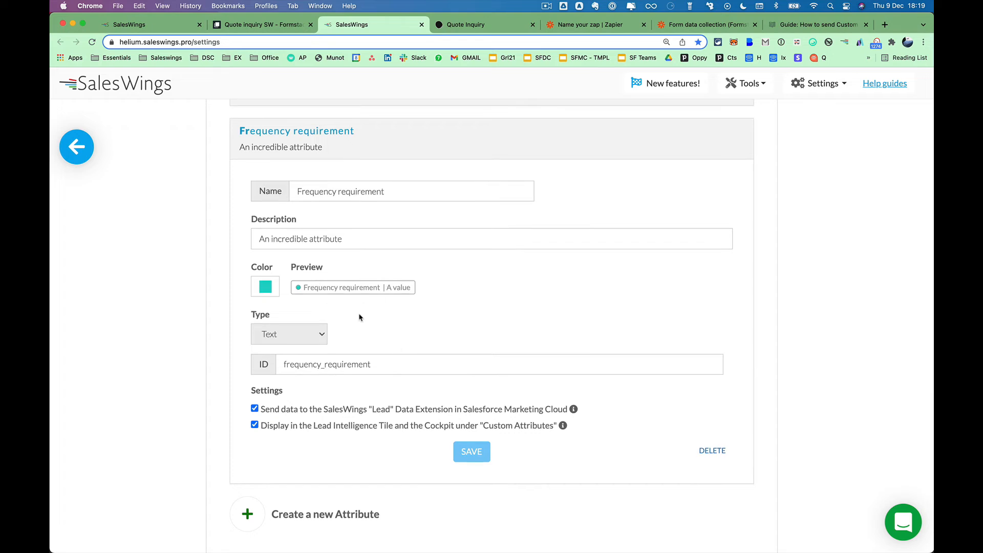
pyautogui.click(340, 139)
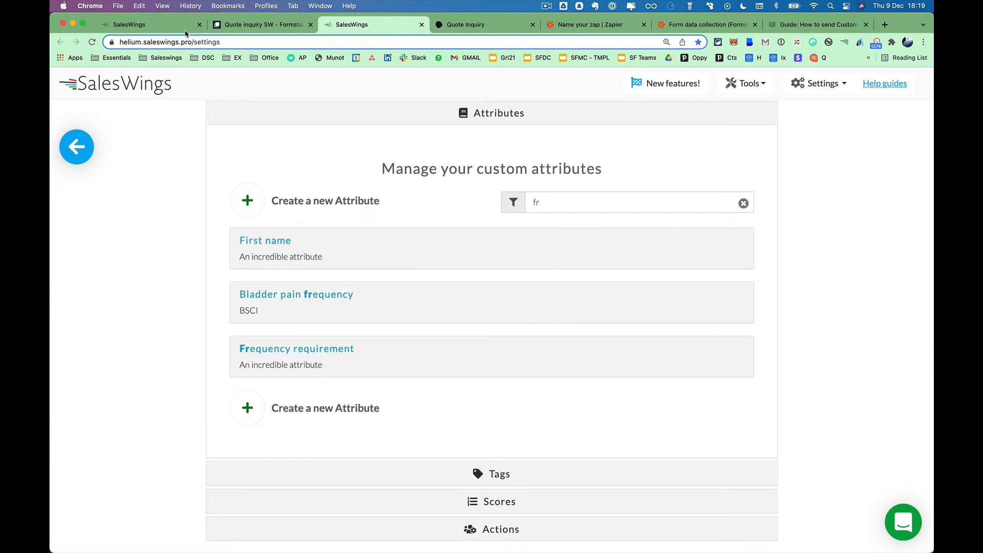
pyautogui.click(240, 24)
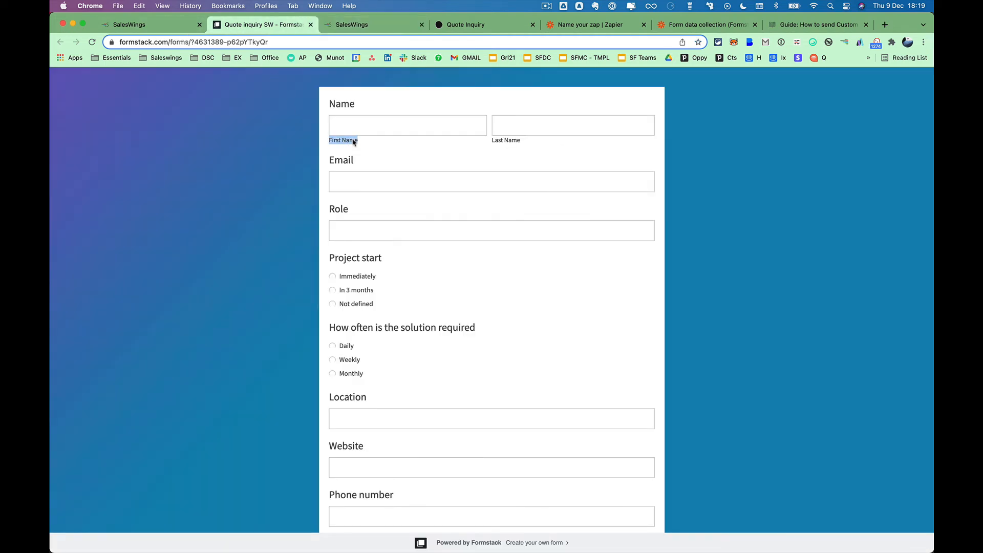
pyautogui.click(383, 30)
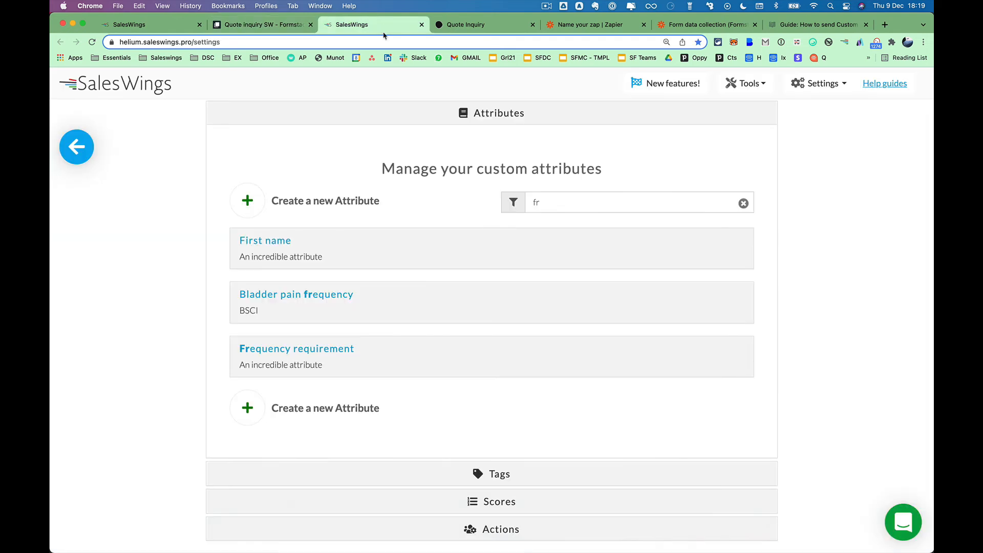
# Filter attributes by 'first' and select First name's ID, first_name, before returning to Zapier.
pyautogui.click(534, 202)
pyautogui.write('first')
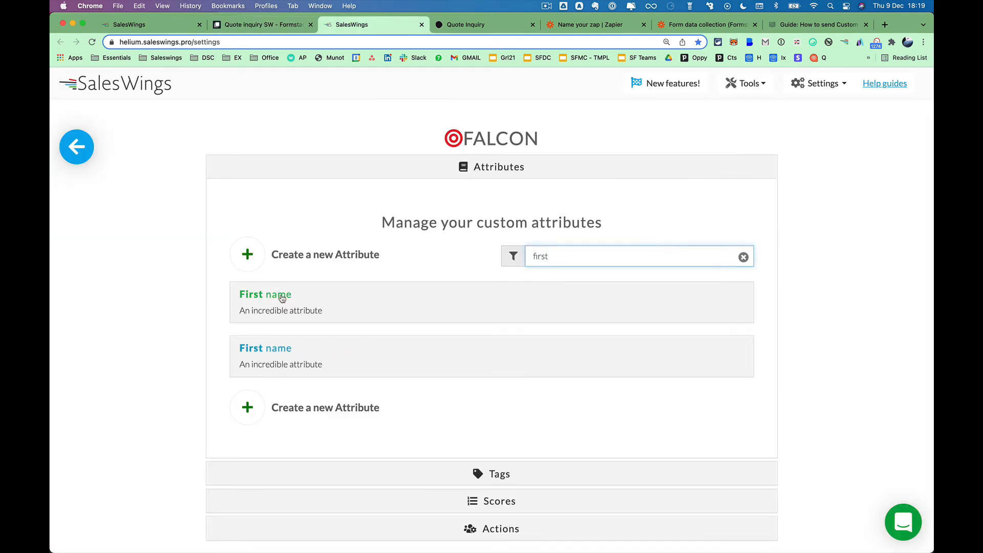
pyautogui.click(281, 296)
pyautogui.scroll(-3, 505, 331)
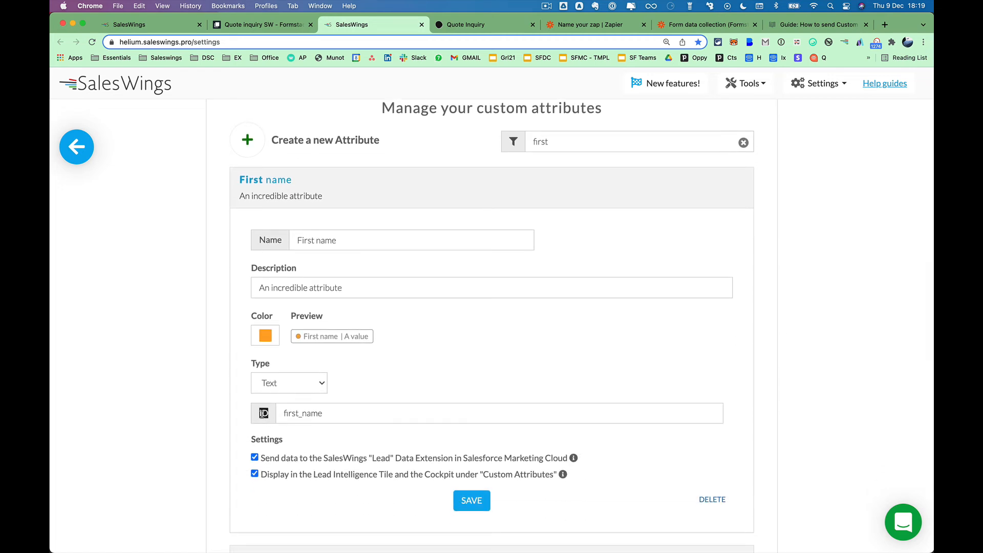
pyautogui.moveTo(328, 414); pyautogui.dragTo(278, 414)
pyautogui.press('super+c')
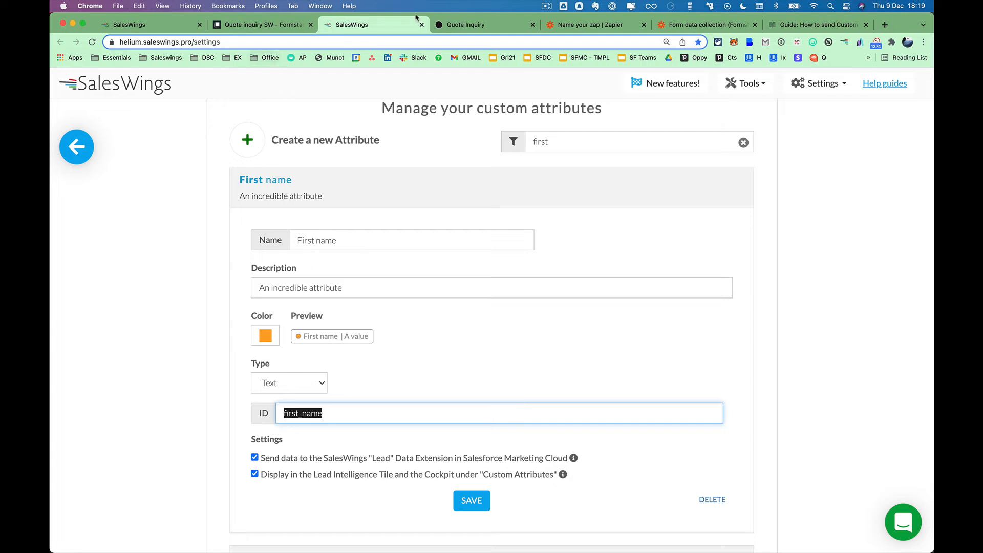
pyautogui.click(556, 24)
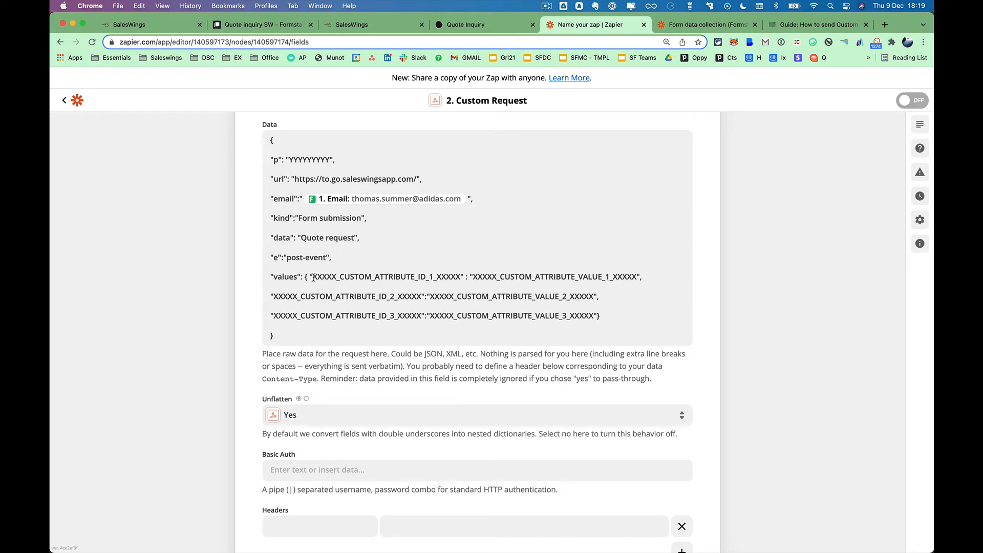
# Paste first_name as the first attribute ID and map its value to Formstack's Split Name First.
pyautogui.moveTo(313, 277); pyautogui.dragTo(459, 274)
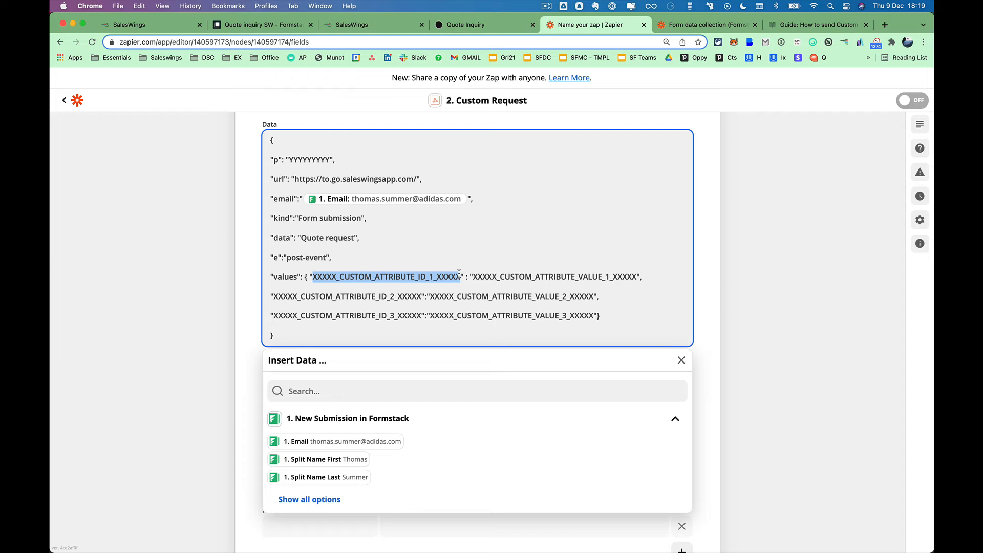
pyautogui.press('super+v')
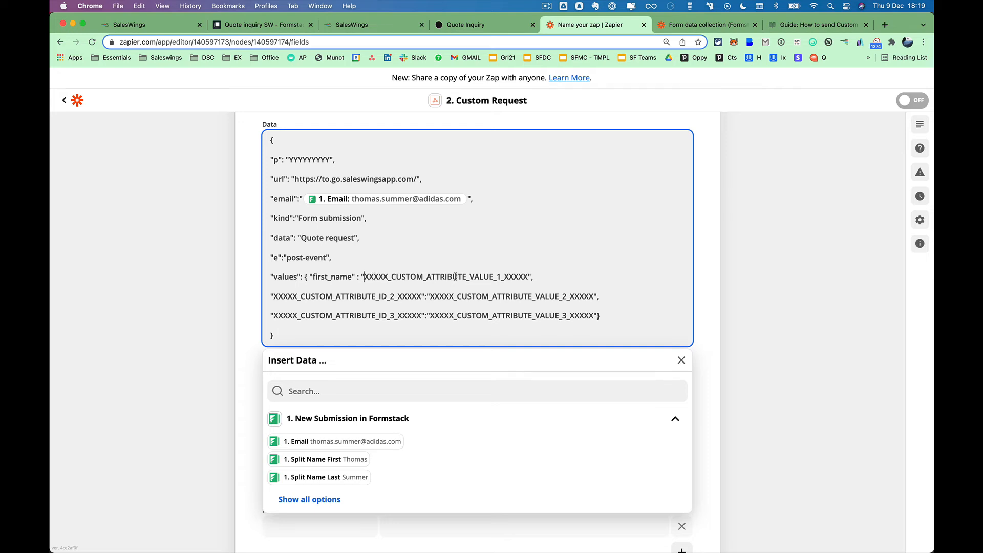
pyautogui.keyDown('shift'); pyautogui.click(527, 276); pyautogui.keyUp('shift')
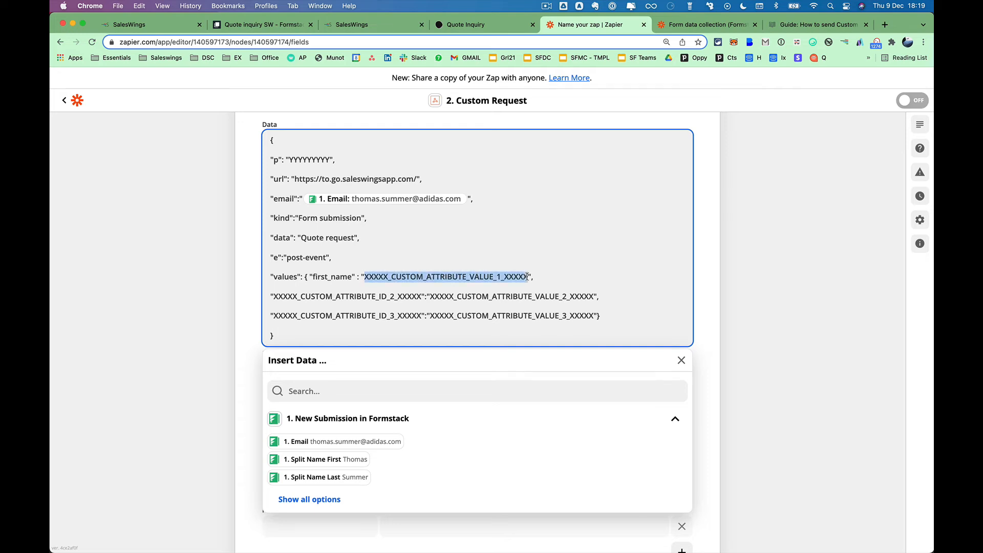
pyautogui.press('BackSpace')
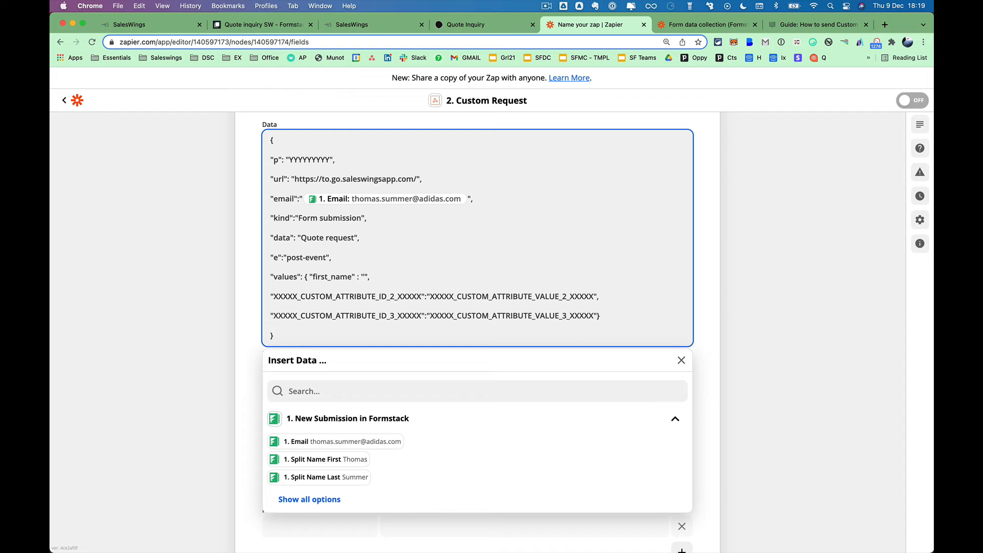
pyautogui.click(305, 383)
pyautogui.write('first')
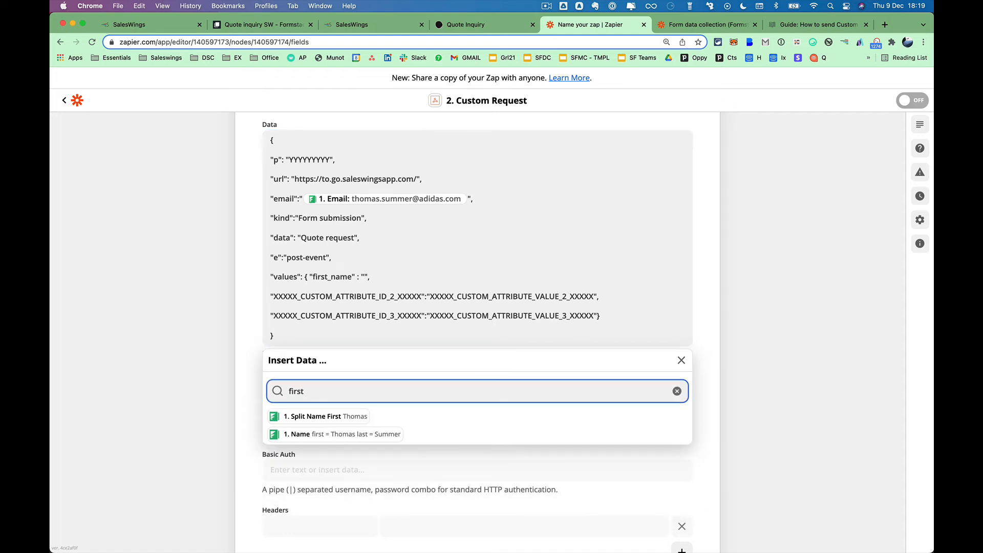
pyautogui.click(349, 418)
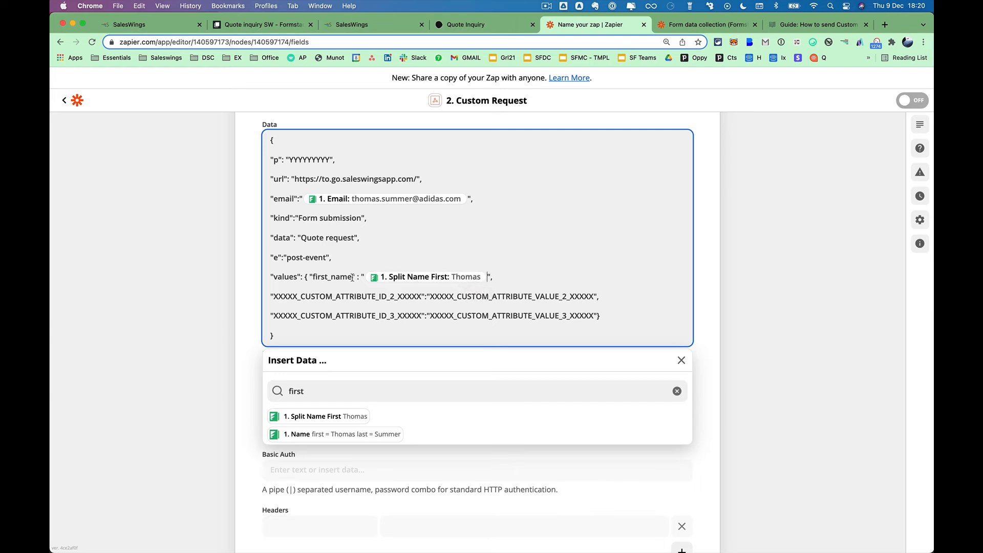
pyautogui.click(342, 24)
pyautogui.doubleClick(538, 144)
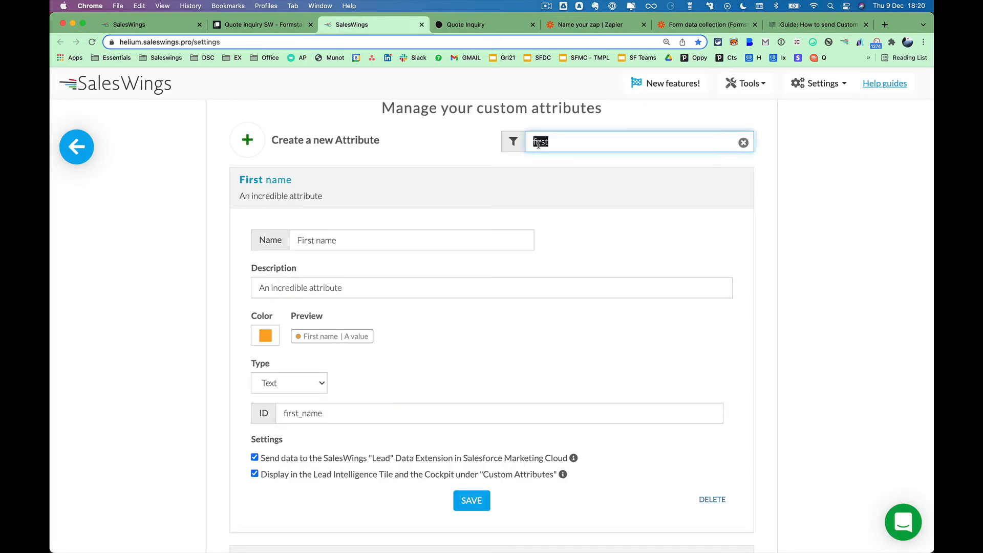
# Filter SalesWings attributes by 'last' and copy the Last Name attribute's ID, last_name.
pyautogui.write('last')
pyautogui.click(288, 183)
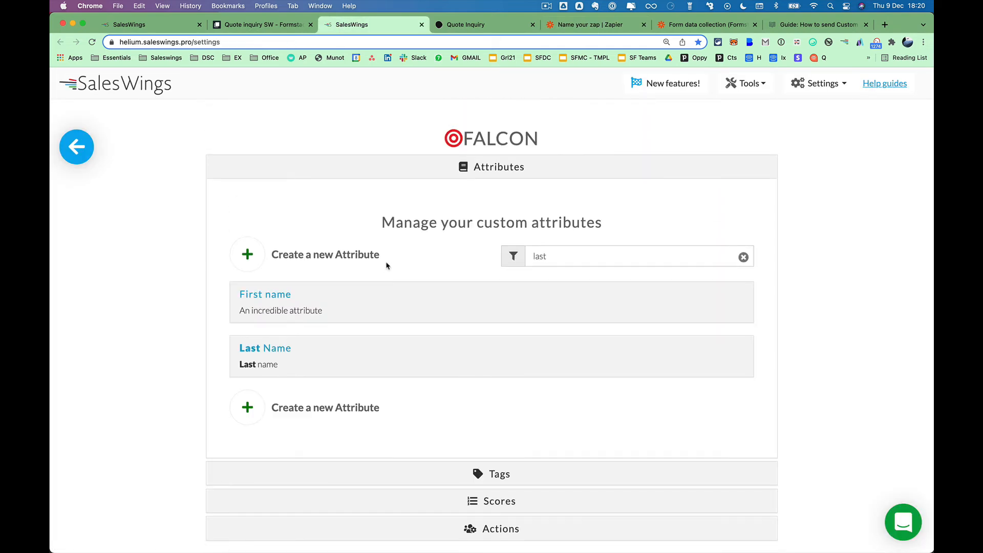
pyautogui.click(288, 353)
pyautogui.scroll(-2, 365, 355)
pyautogui.moveTo(324, 314); pyautogui.dragTo(249, 301)
pyautogui.press('super+c')
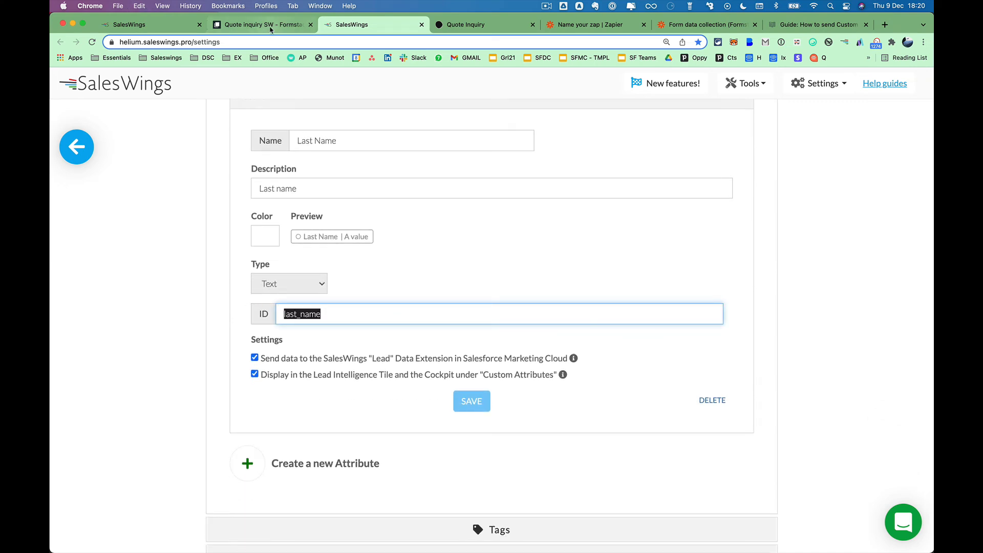
pyautogui.click(588, 24)
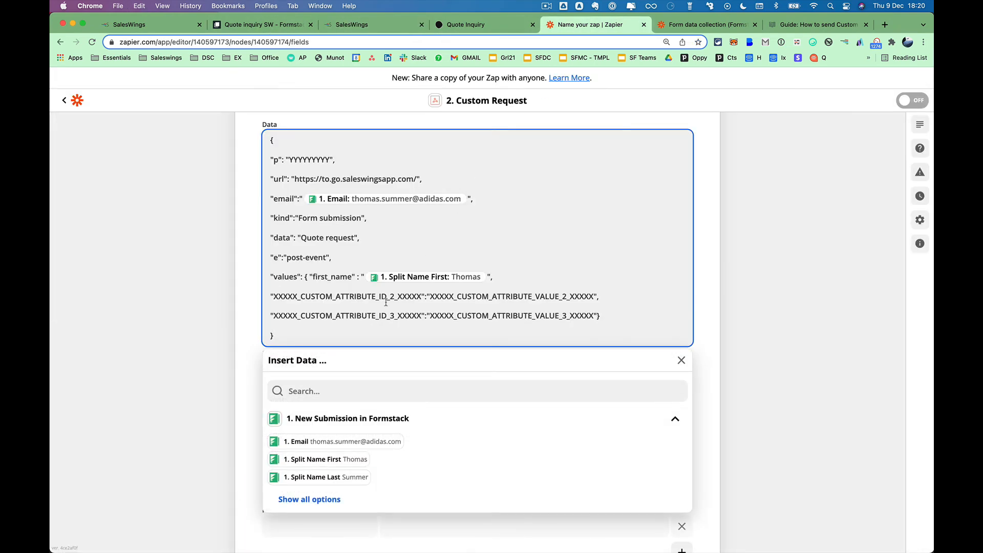
# Replace the second placeholder line with last_name mapped to the form's Split Name Last field.
pyautogui.moveTo(274, 295); pyautogui.dragTo(421, 296)
pyautogui.press('super+v')
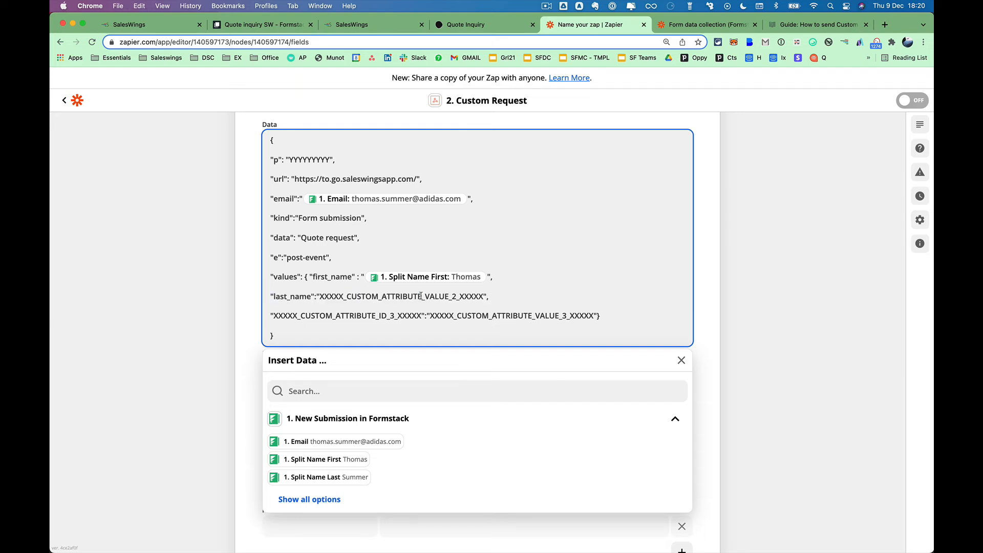
pyautogui.moveTo(321, 297); pyautogui.dragTo(482, 298)
pyautogui.press('BackSpace')
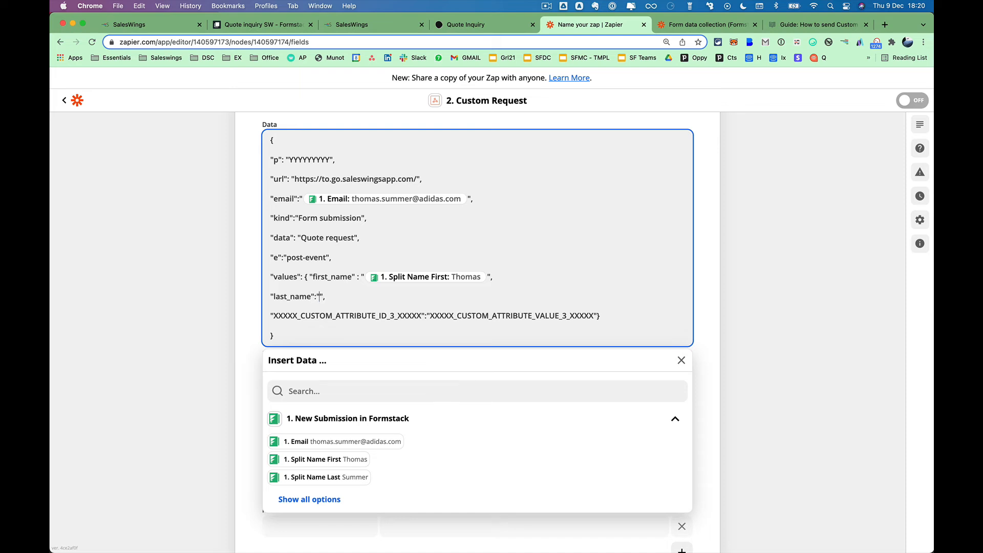
pyautogui.click(356, 477)
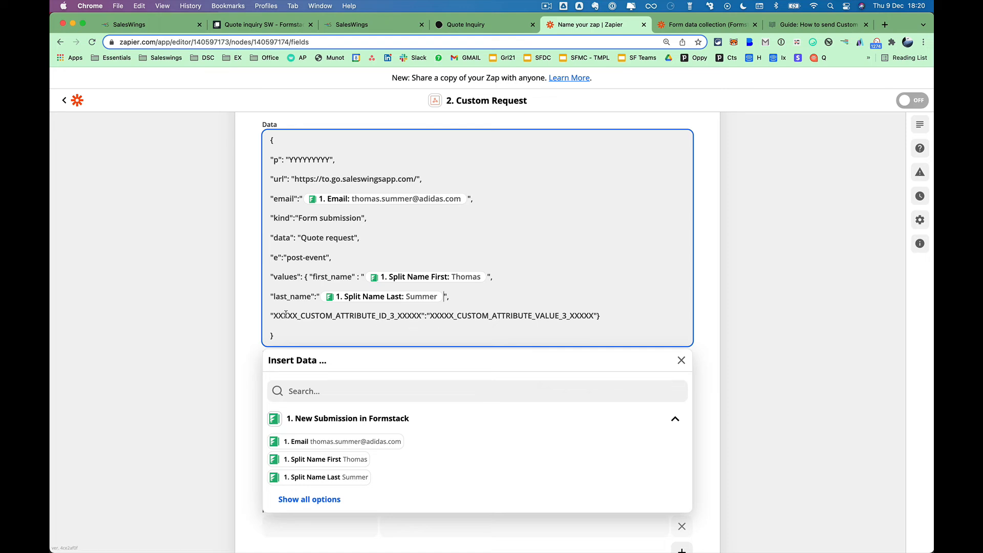
pyautogui.moveTo(273, 316); pyautogui.dragTo(420, 314)
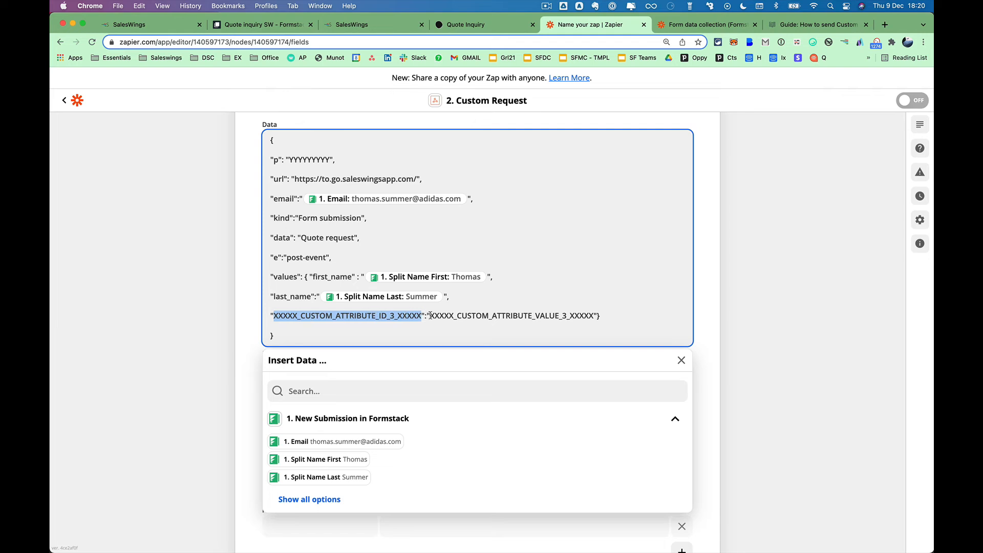
pyautogui.moveTo(433, 315); pyautogui.dragTo(578, 315)
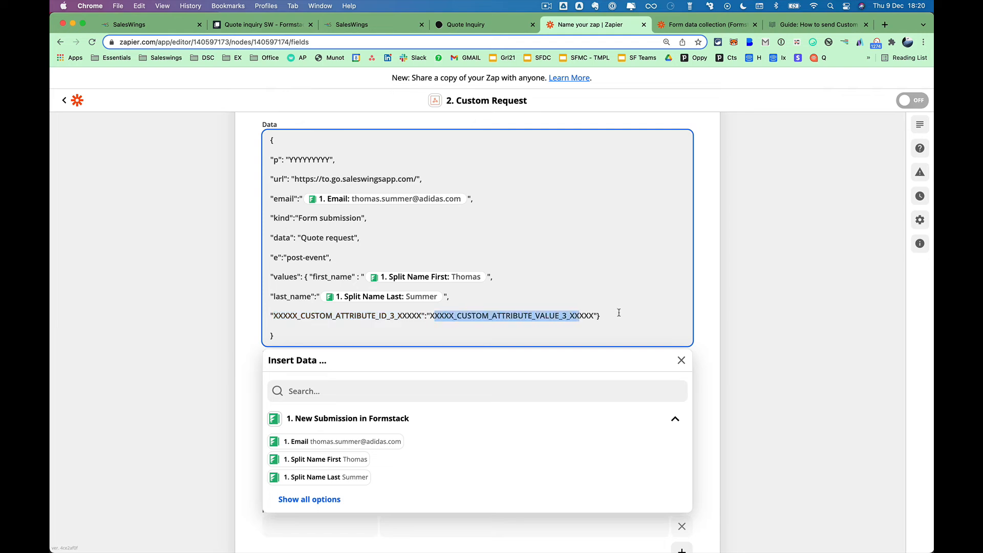
pyautogui.click(495, 302)
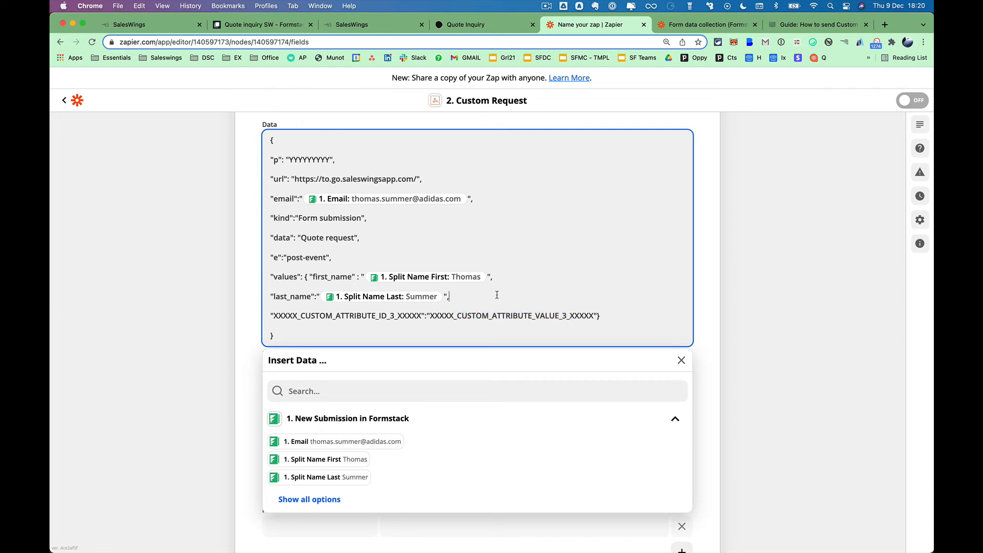
# Duplicate the last_name line three times to make spare attribute lines.
pyautogui.moveTo(474, 296); pyautogui.dragTo(272, 297)
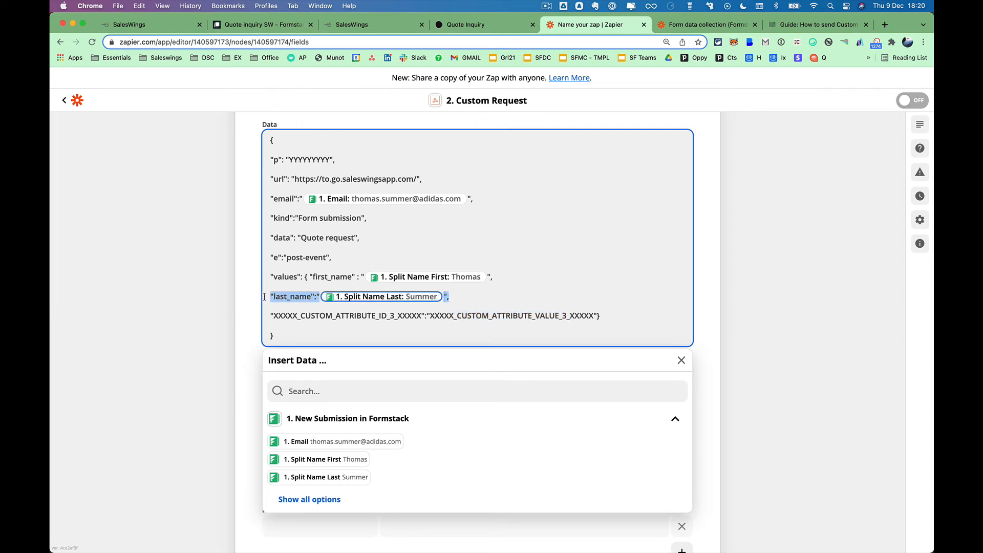
pyautogui.click(483, 296)
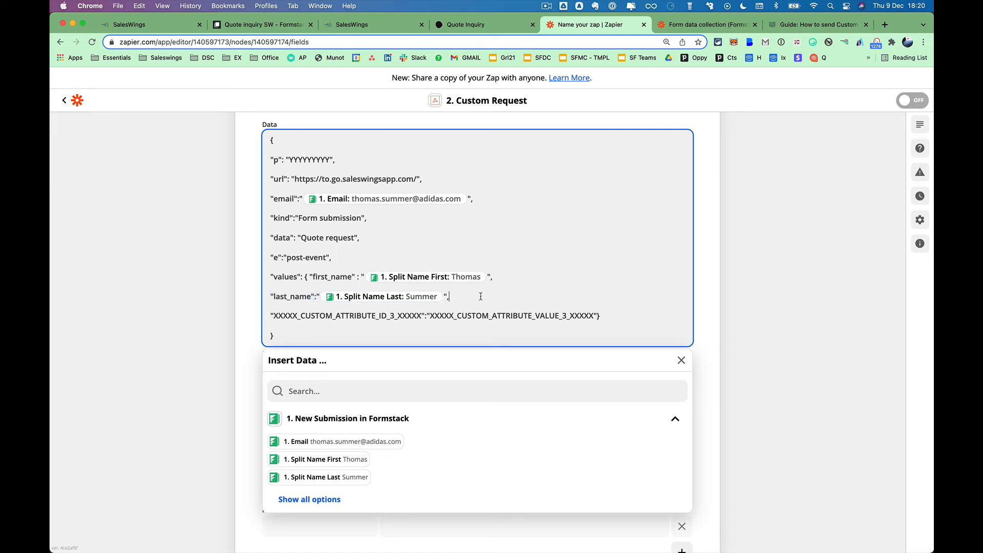
pyautogui.press('Return')
pyautogui.write('"last_name":" 1. Split Name Last: Summer ",')
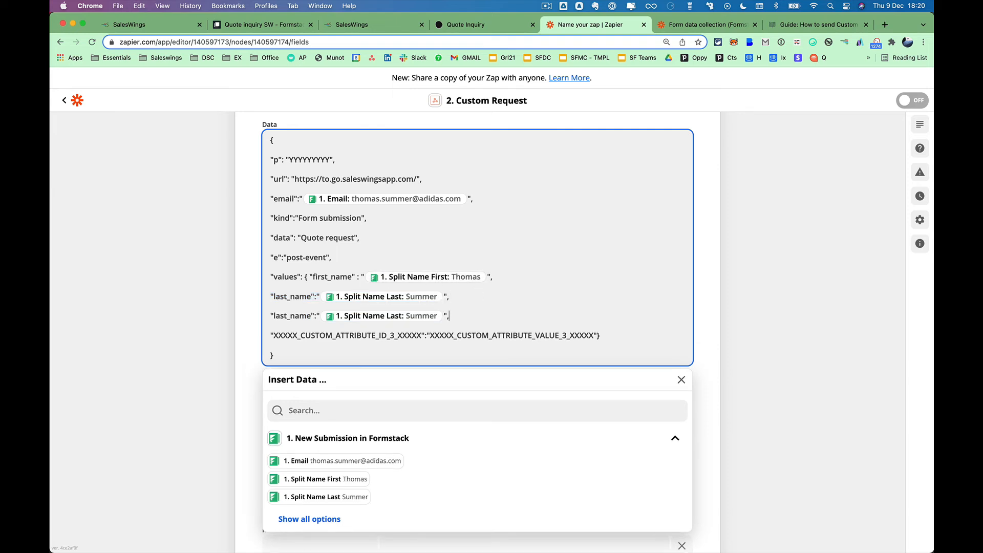
pyautogui.press('Return')
pyautogui.write('"last_name":"1. Split Name Last: Summer",')
pyautogui.press('Return')
pyautogui.write('"last_name":"1. Split Name Last: Summer",')
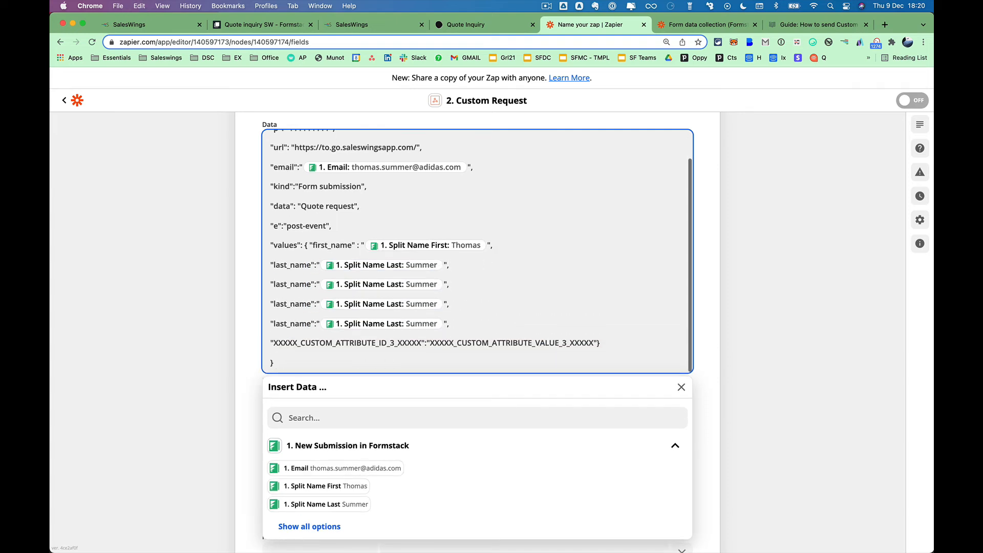
# Clear the key of the first last_name line so it can take another attribute.
pyautogui.moveTo(311, 267); pyautogui.dragTo(276, 268)
pyautogui.press('BackSpace')
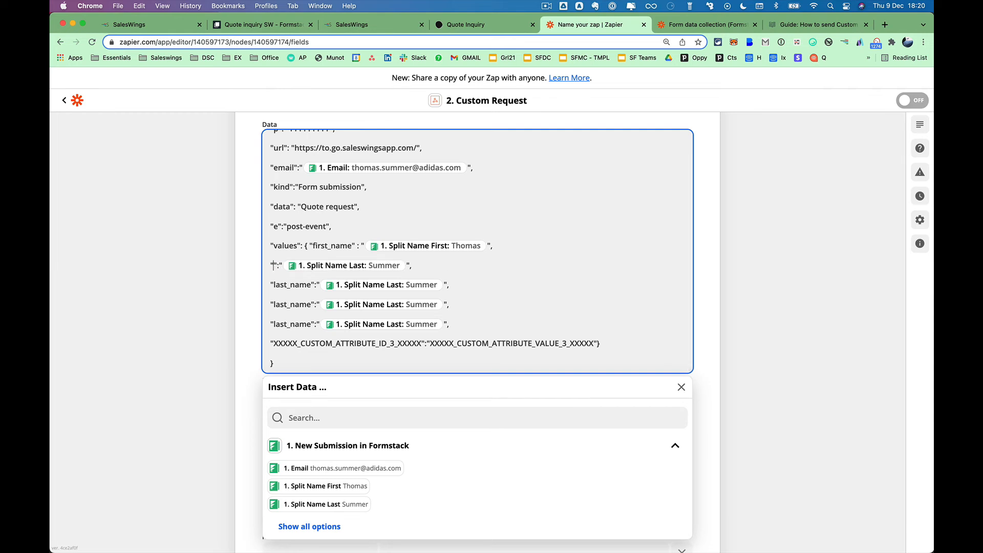
pyautogui.click(364, 26)
pyautogui.scroll(4, 528, 205)
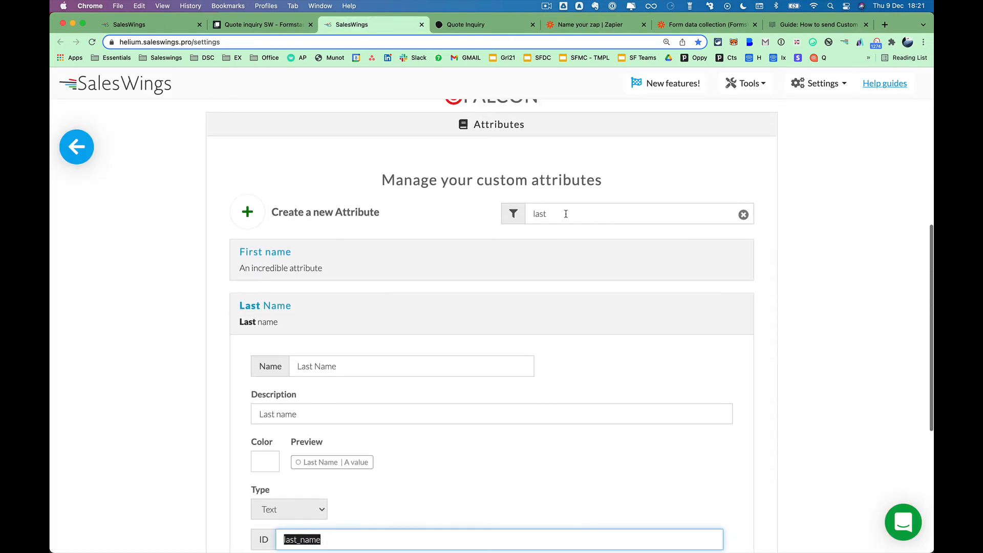
# Filter SalesWings attributes by 'company' and copy the Company location ID, company_location.
pyautogui.click(566, 215)
pyautogui.doubleClick(566, 215)
pyautogui.write('company')
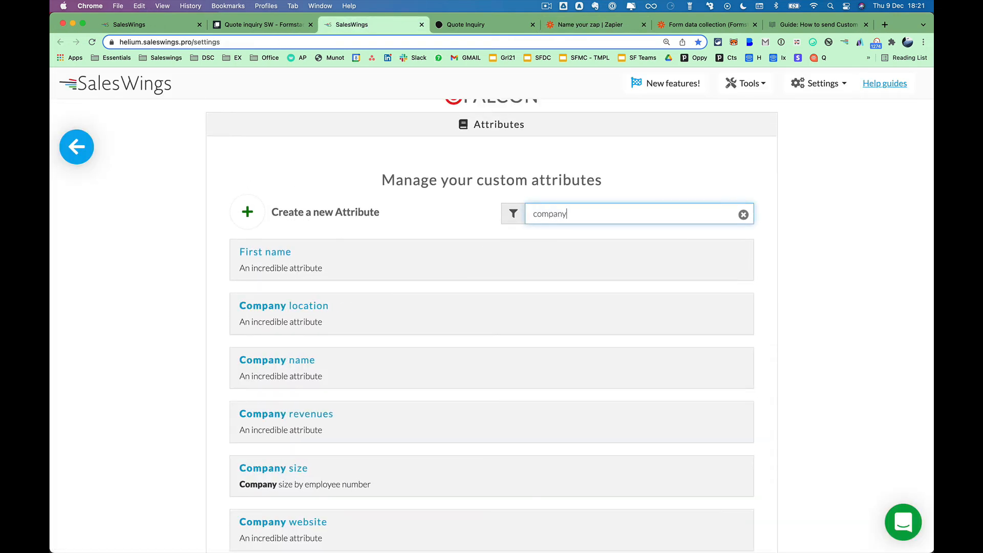
pyautogui.click(322, 309)
pyautogui.scroll(-3, 387, 322)
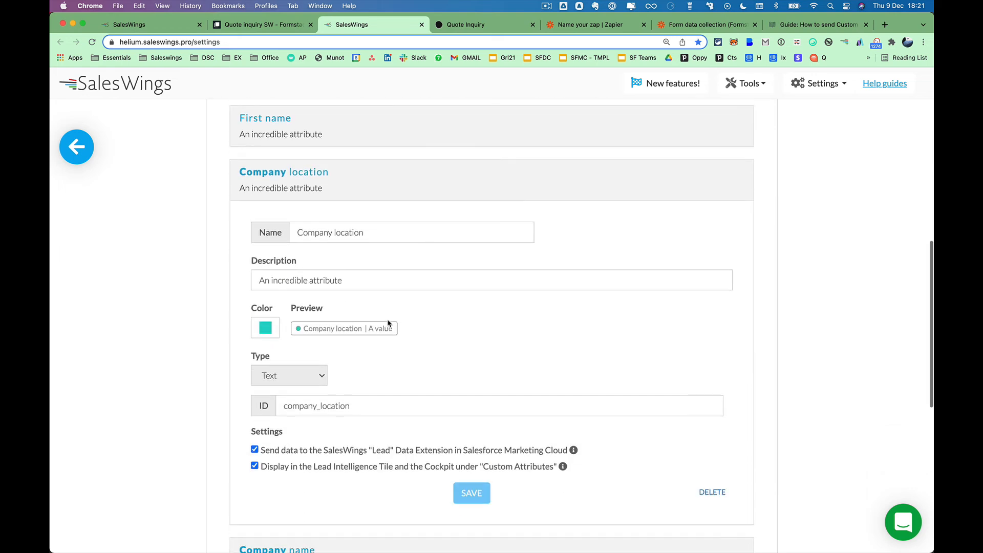
pyautogui.doubleClick(374, 411)
pyautogui.press('super+c')
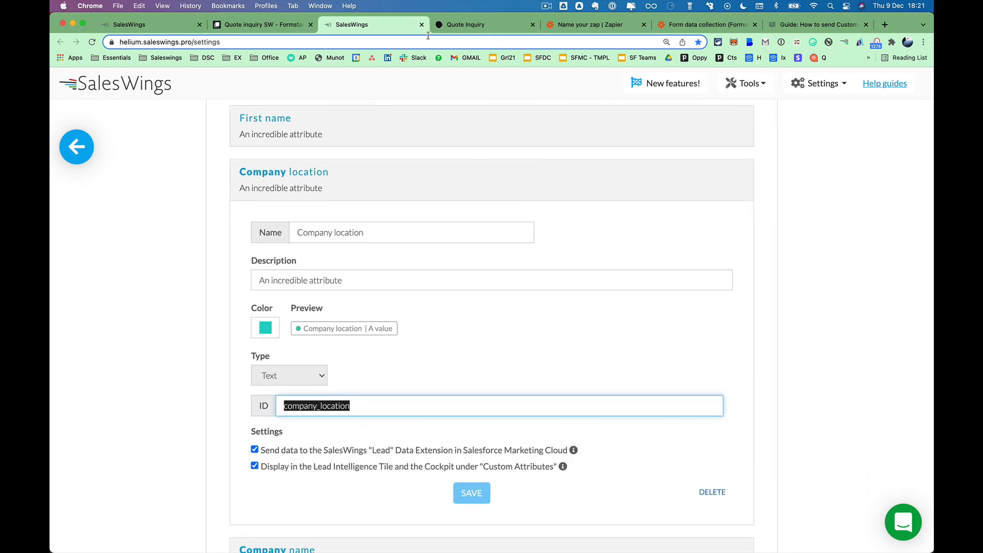
pyautogui.click(588, 24)
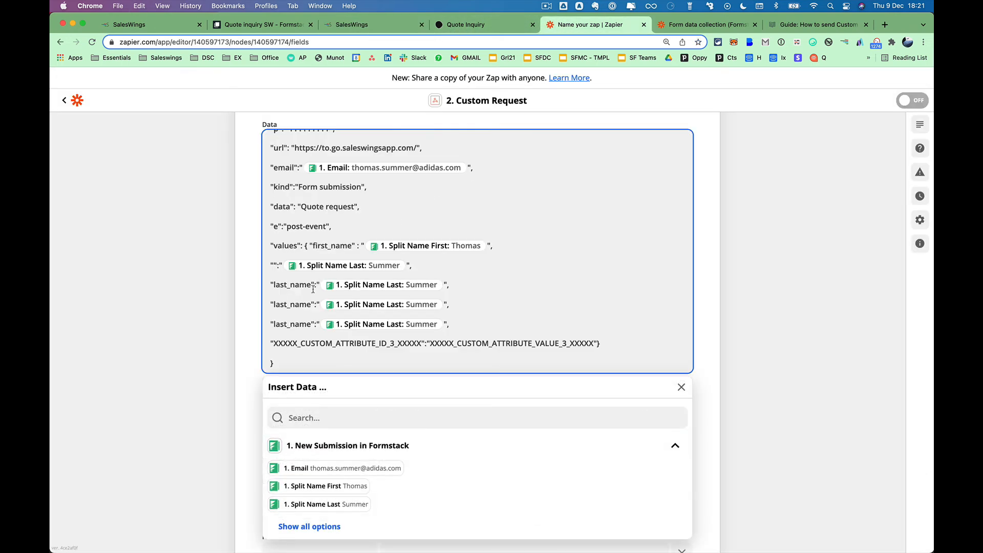
# Set the blank key to company_location with the form's 1. Location field as its value.
pyautogui.press('super+v')
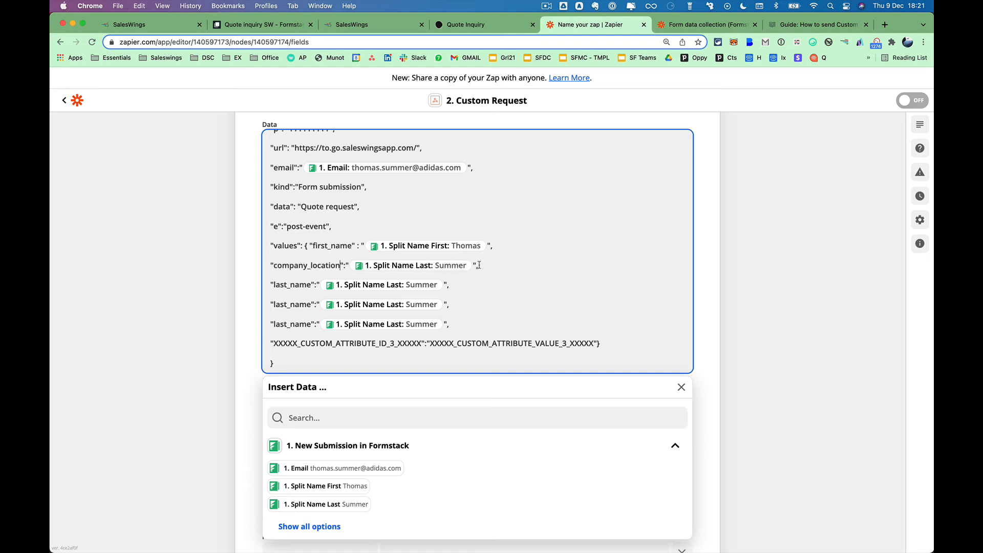
pyautogui.click(479, 265)
pyautogui.press('BackSpace')
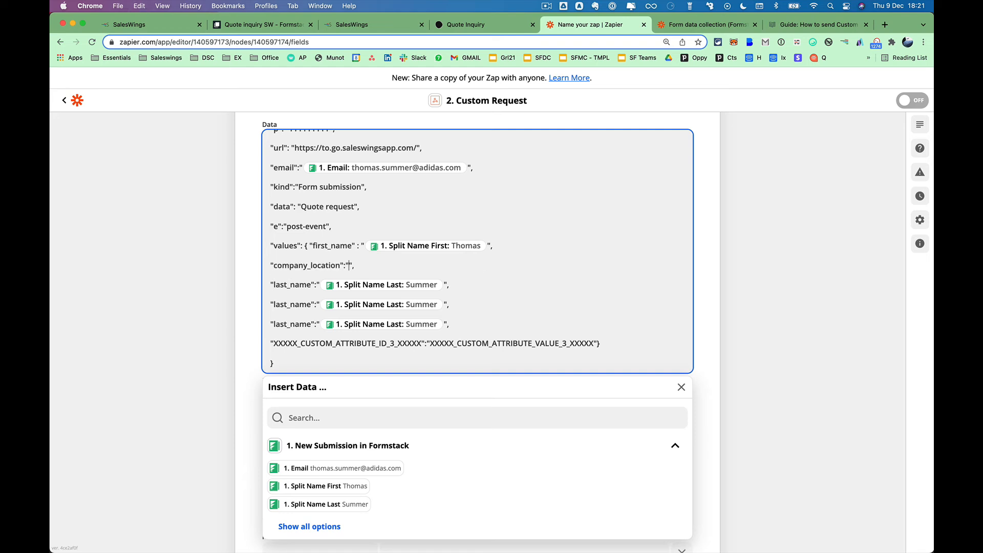
pyautogui.click(386, 413)
pyautogui.write('company')
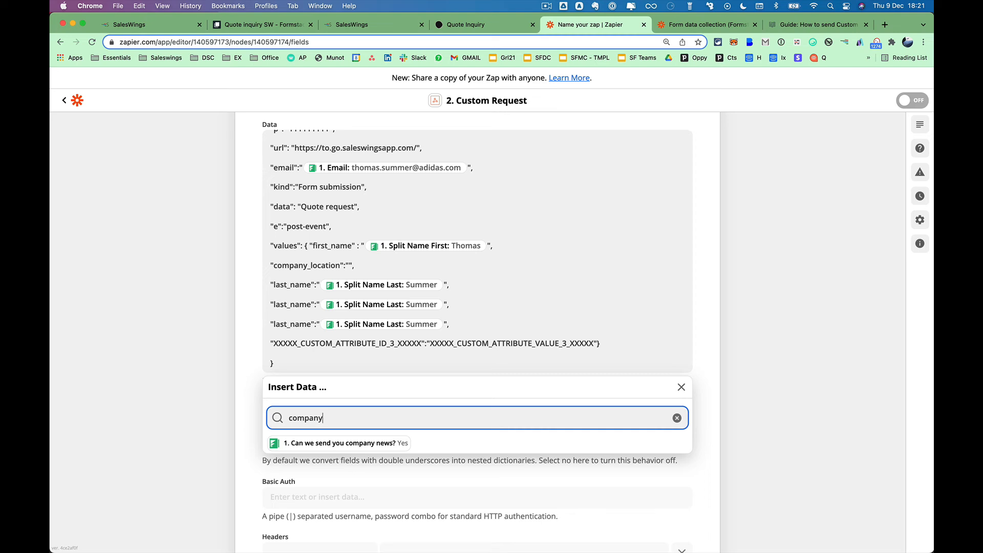
pyautogui.press('super+a')
pyautogui.write('loc')
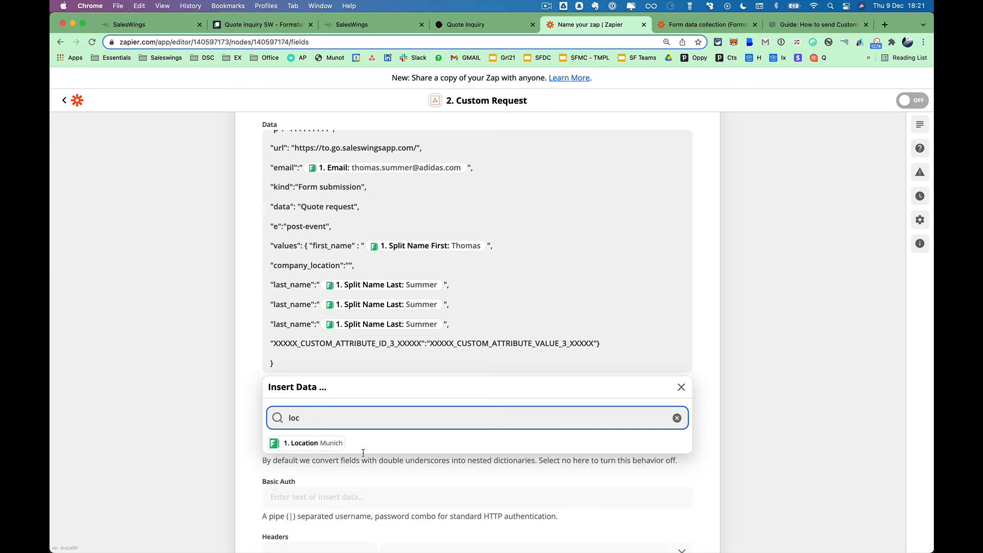
pyautogui.click(328, 443)
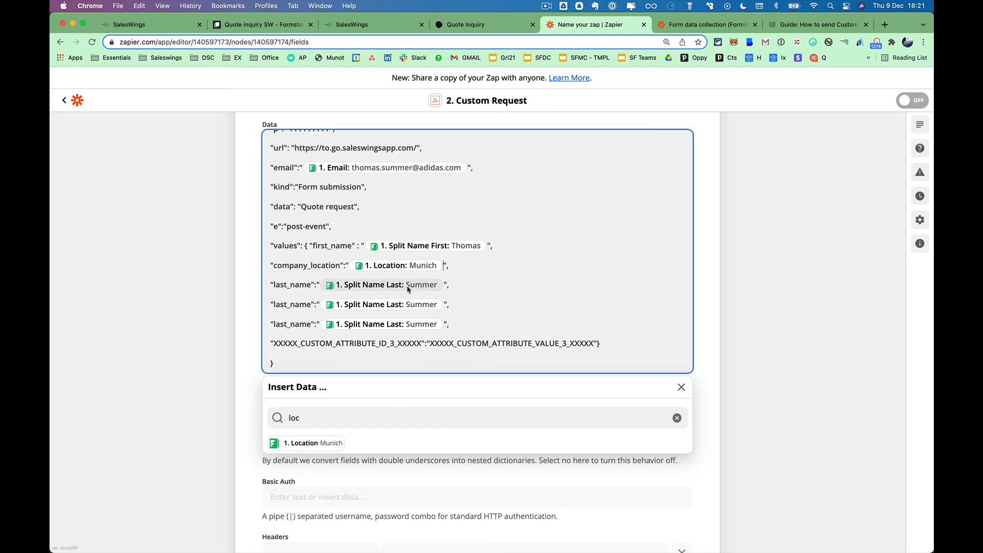
pyautogui.click(458, 266)
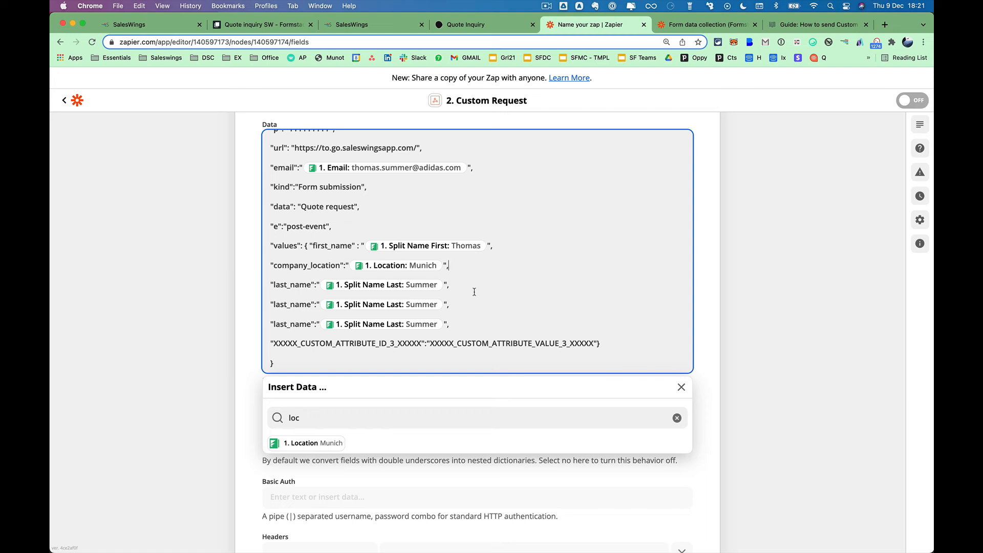
pyautogui.scroll(-1, 474, 292)
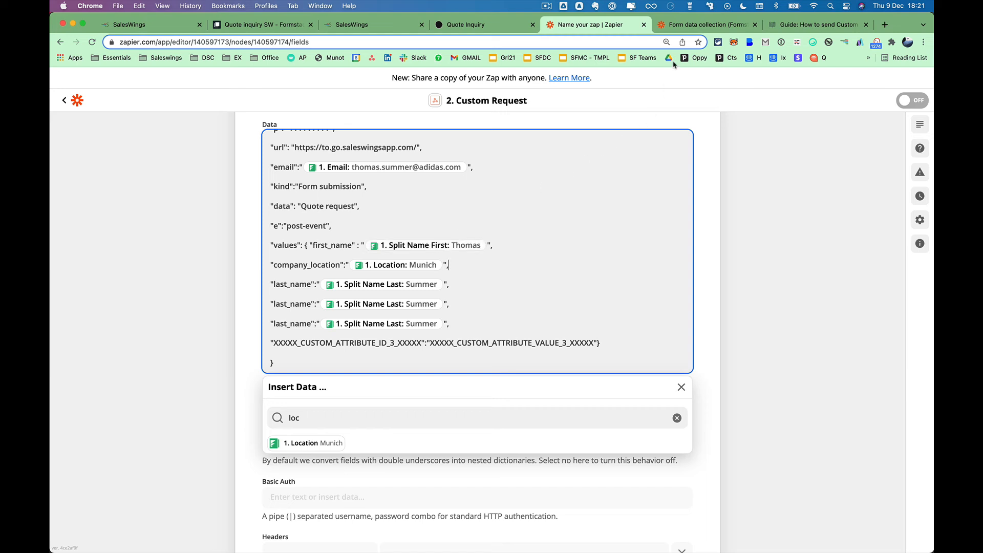
pyautogui.click(676, 26)
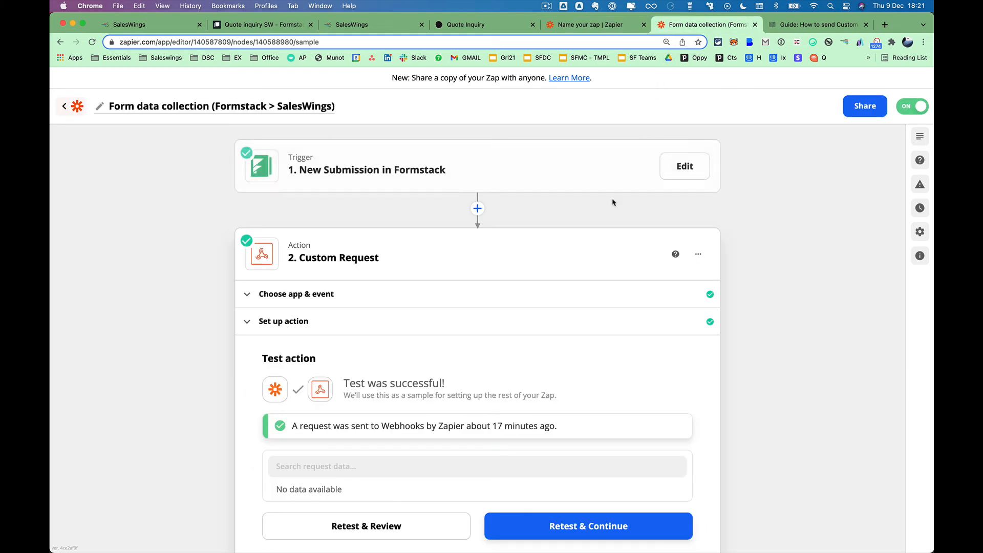
# Review the full request Data body of the Form data collection zap's Custom Request action.
pyautogui.click(678, 318)
pyautogui.scroll(-6, 752, 419)
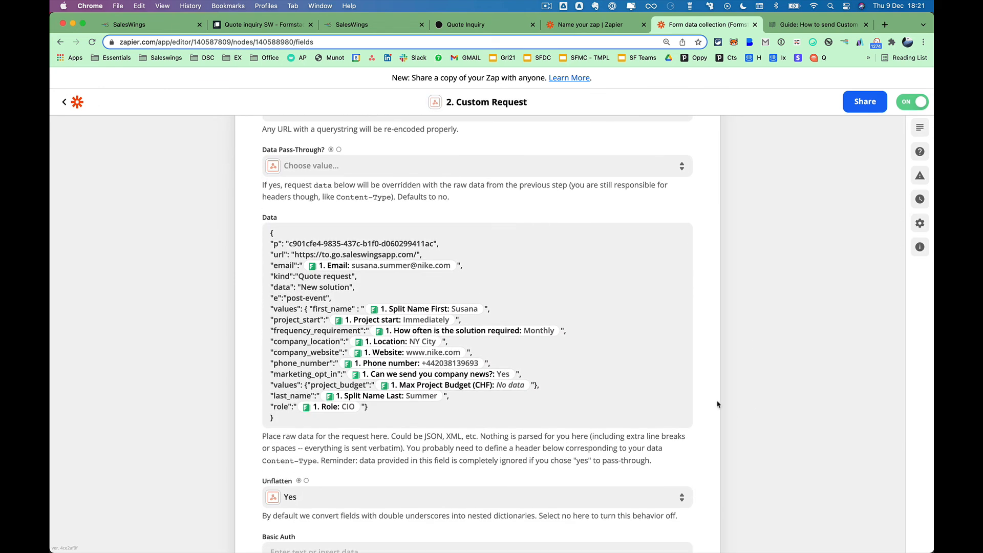
pyautogui.click(336, 309)
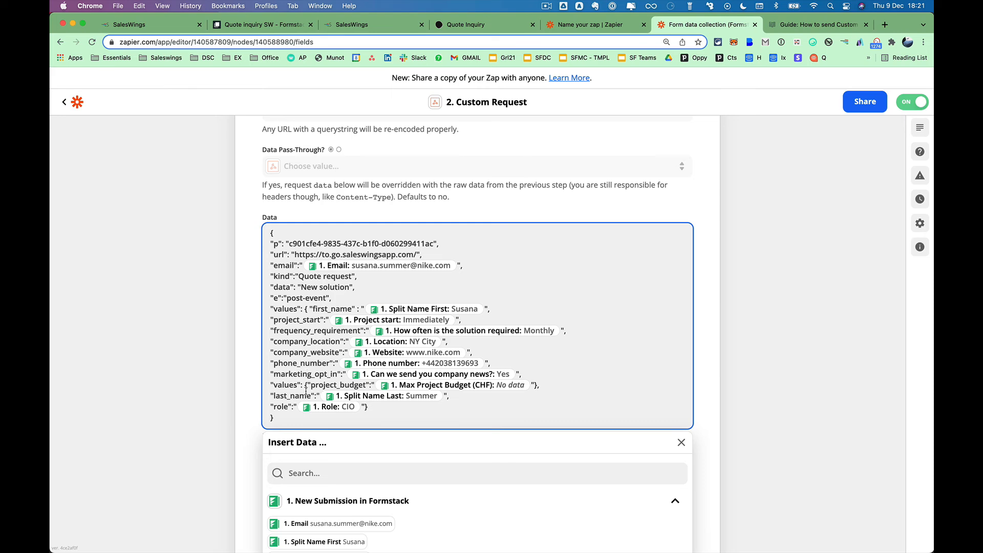
pyautogui.click(229, 304)
# Retest the Custom Request action, sending a fresh request to the webhook.
pyautogui.scroll(-3, 745, 421)
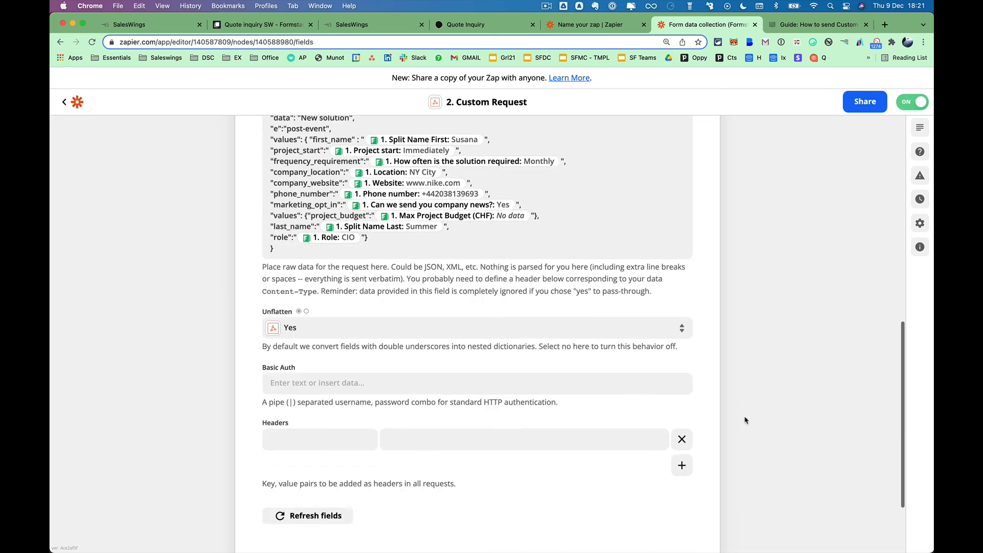
pyautogui.scroll(-2, 745, 421)
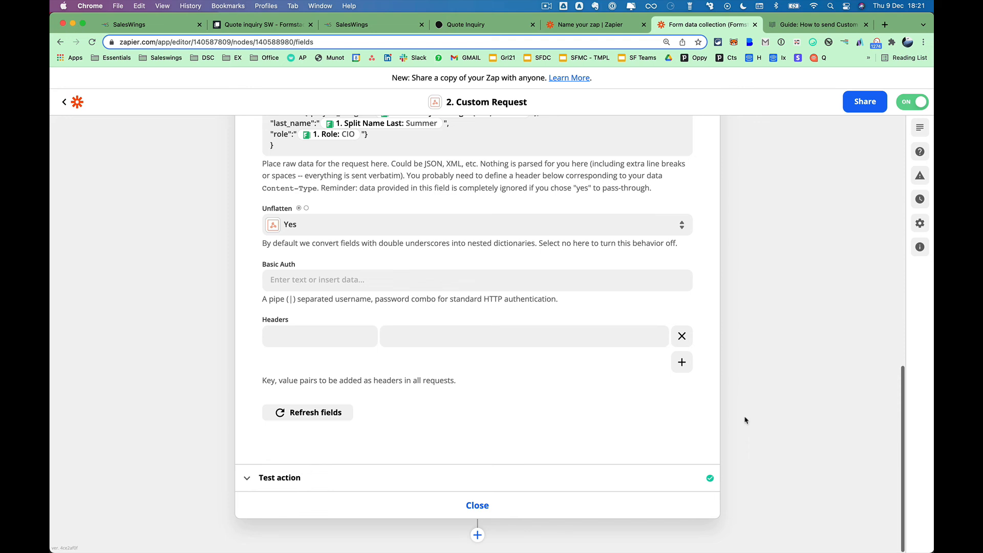
pyautogui.click(494, 481)
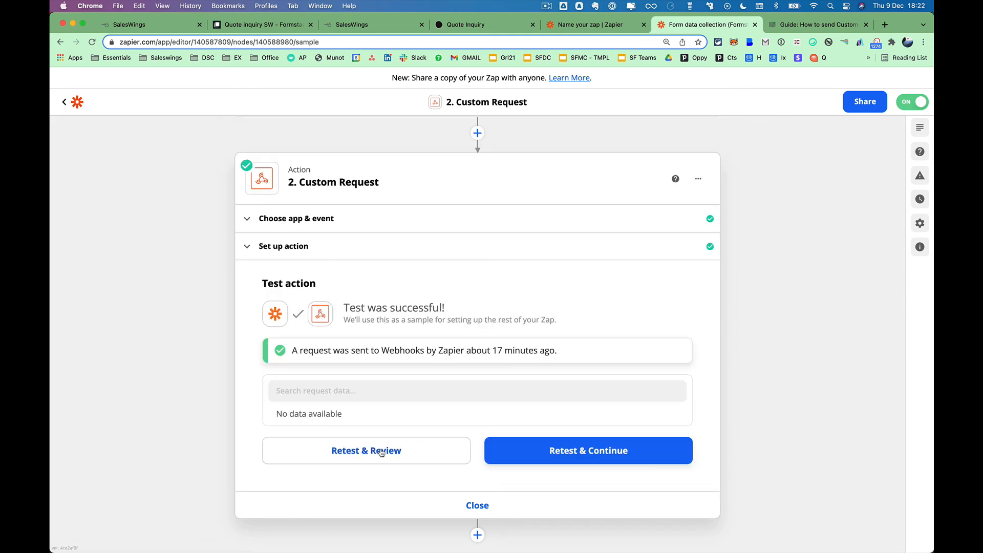
pyautogui.click(366, 457)
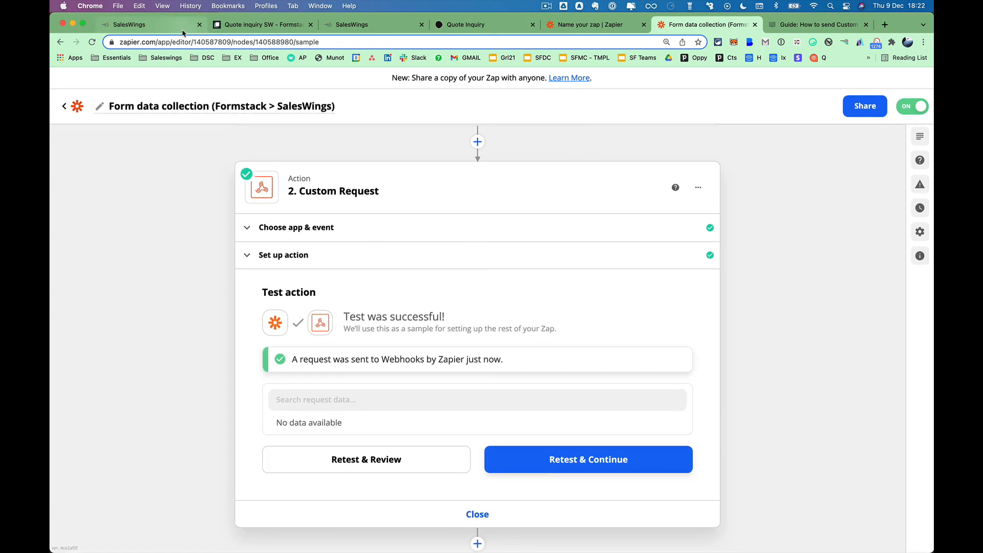
# Expand an existing SalesWings lead's custom attribute briefing to check it, then collapse it.
pyautogui.click(153, 25)
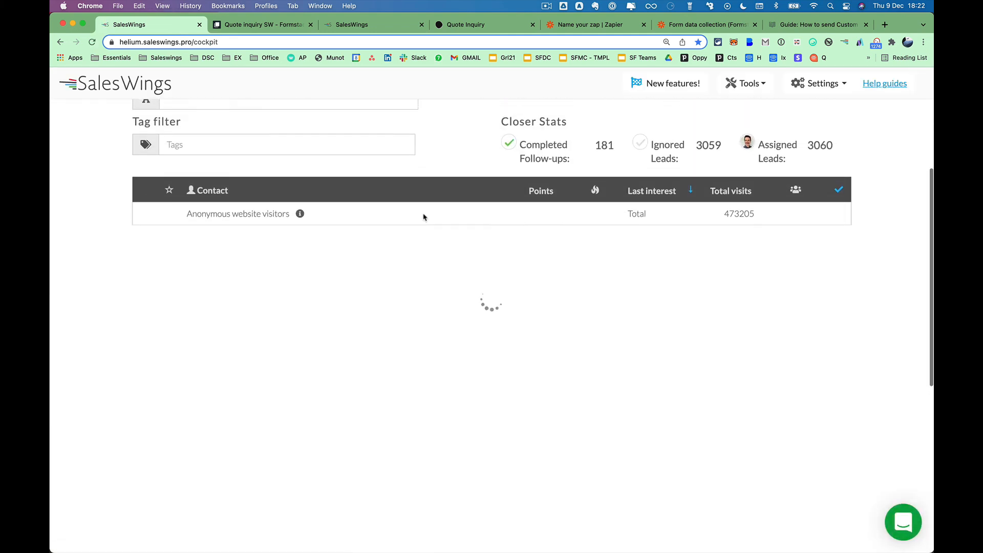
pyautogui.scroll(-7, 460, 225)
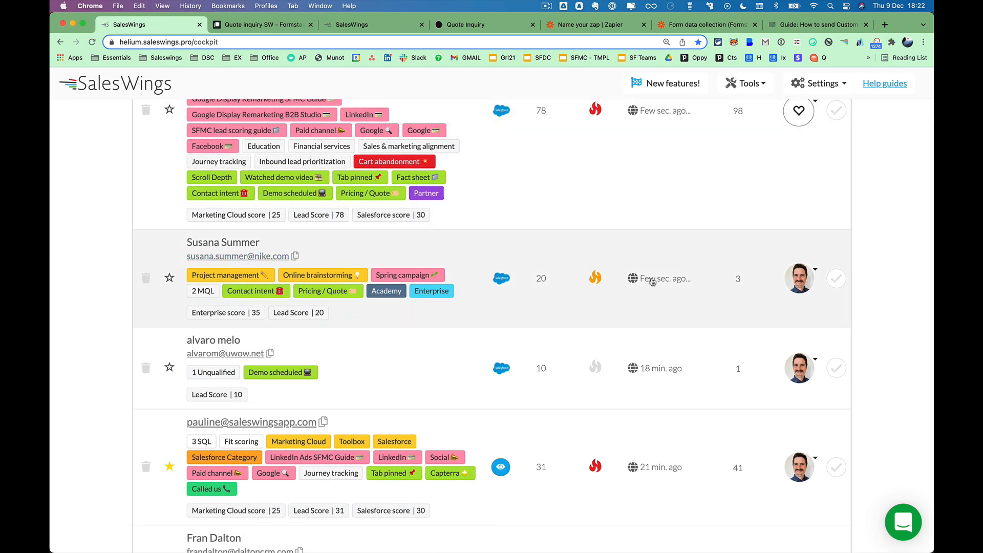
pyautogui.click(481, 308)
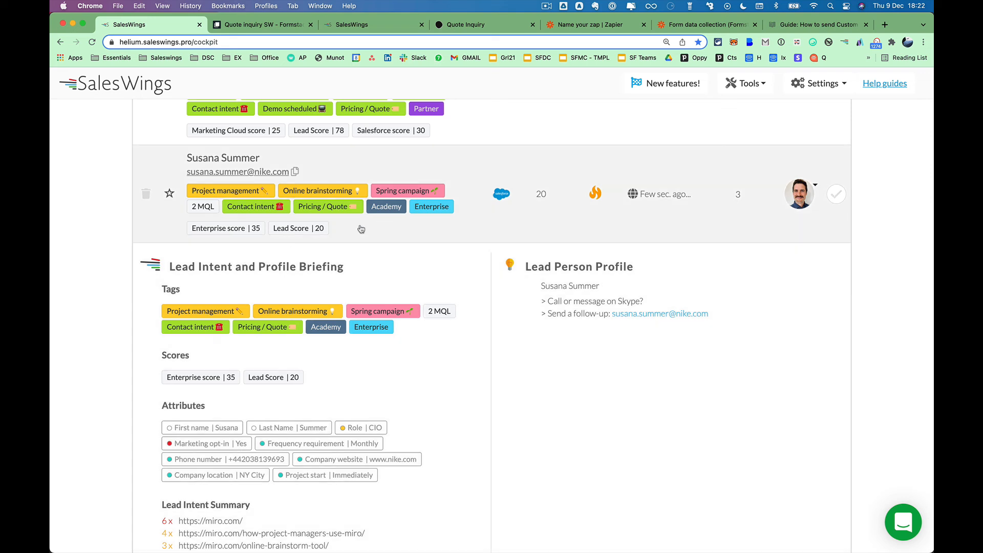
pyautogui.click(381, 230)
pyautogui.scroll(3, 484, 162)
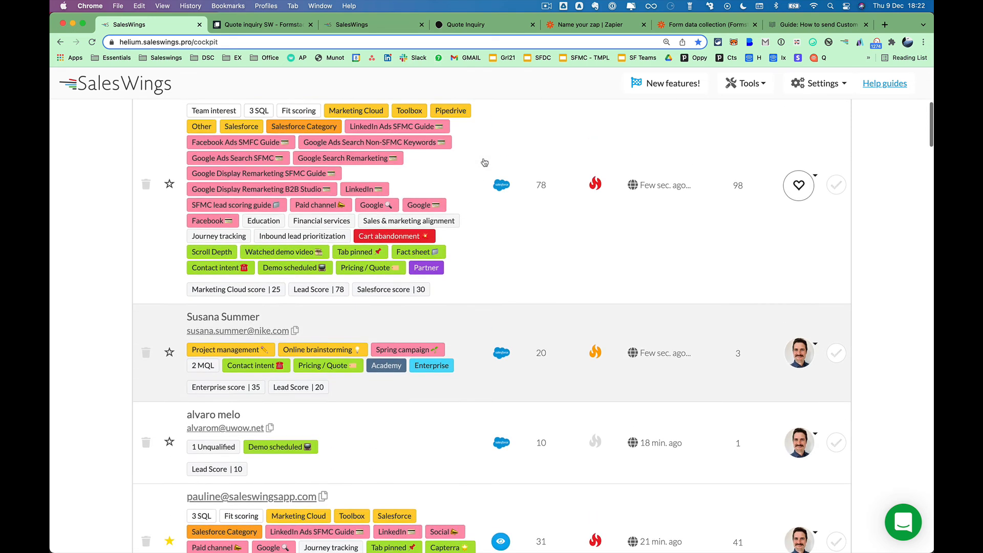
pyautogui.scroll(3, 484, 162)
pyautogui.click(262, 25)
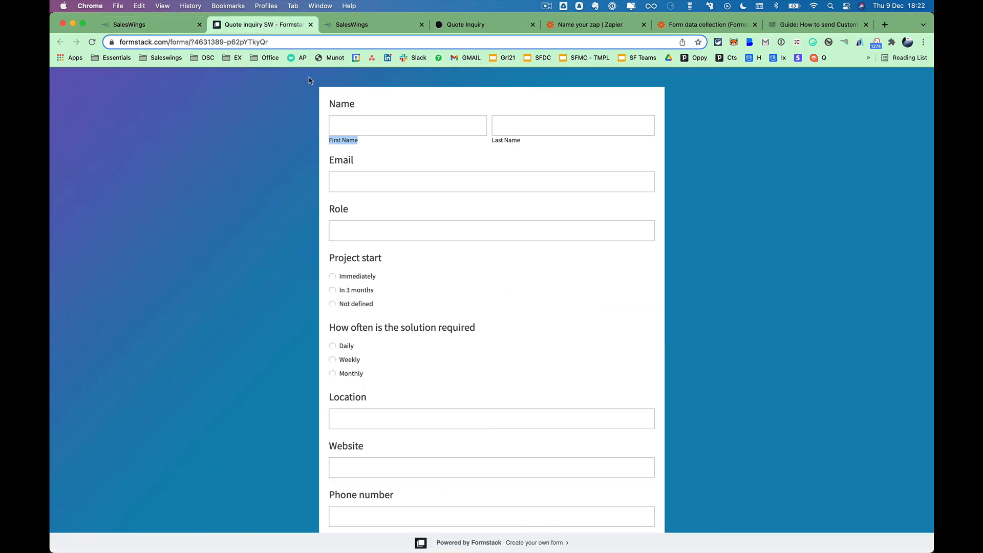
# Enter the test lead's first name, last name and e-mail address in the quote form.
pyautogui.click(361, 124)
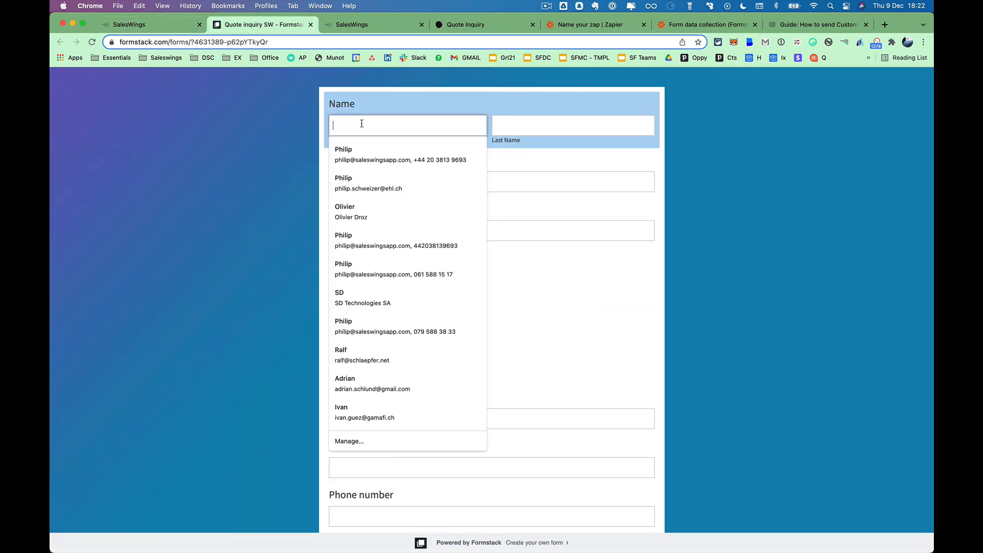
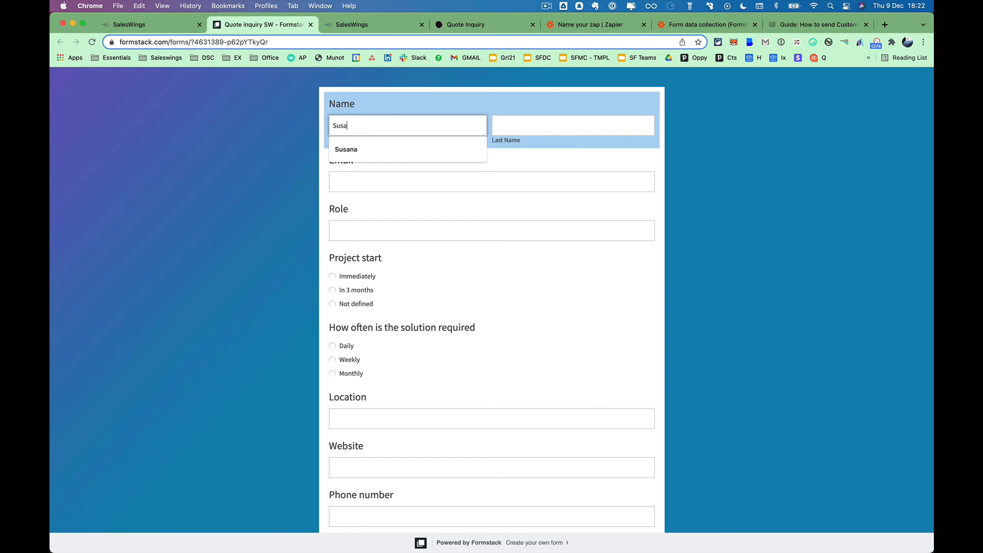
pyautogui.press('Tab')
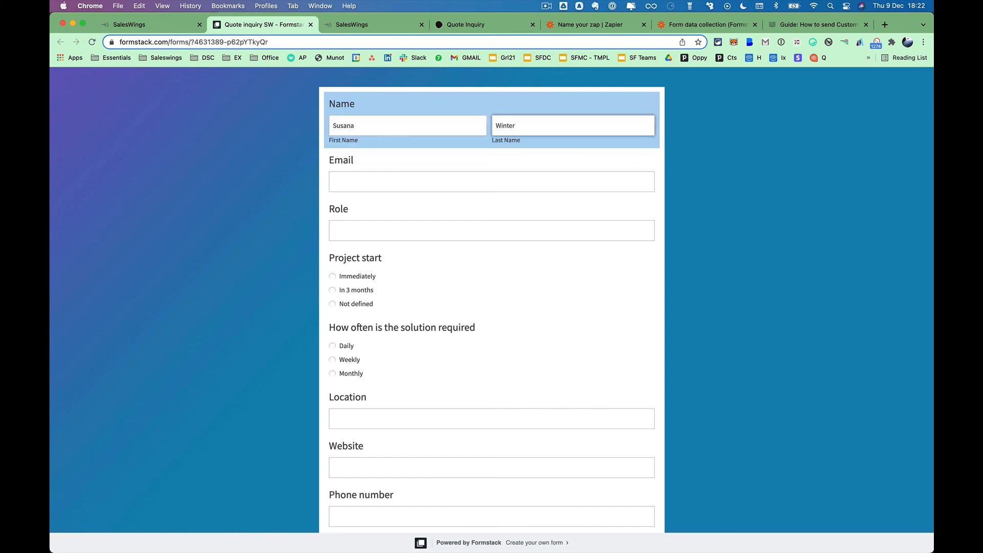
pyautogui.click(364, 176)
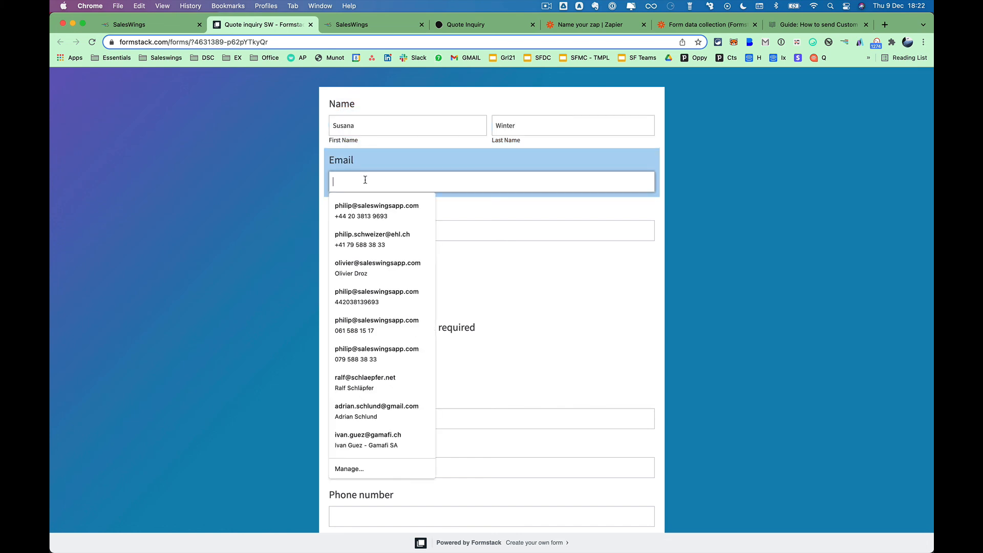
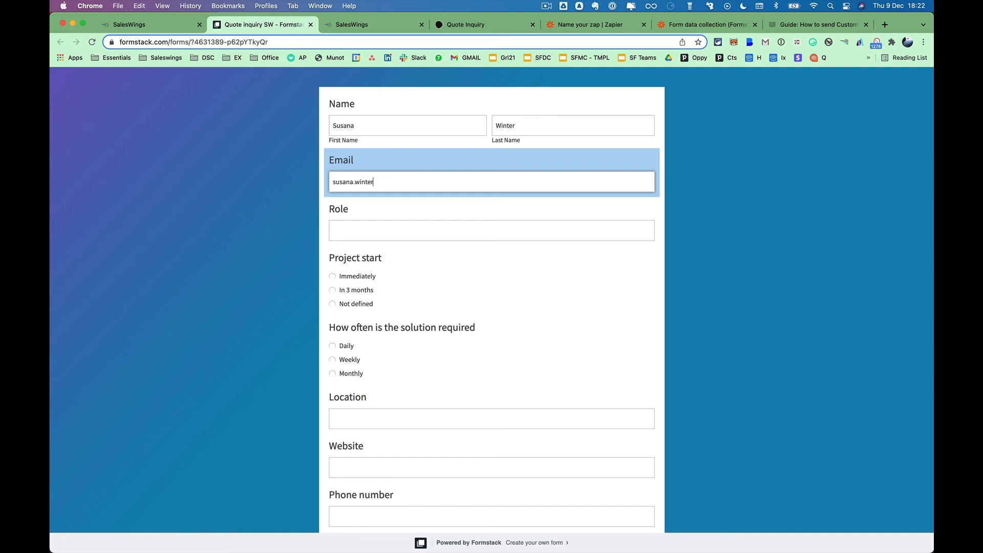
# Set Role to CIO, start Immediately, need Weekly and location Switzerland.
pyautogui.click(369, 228)
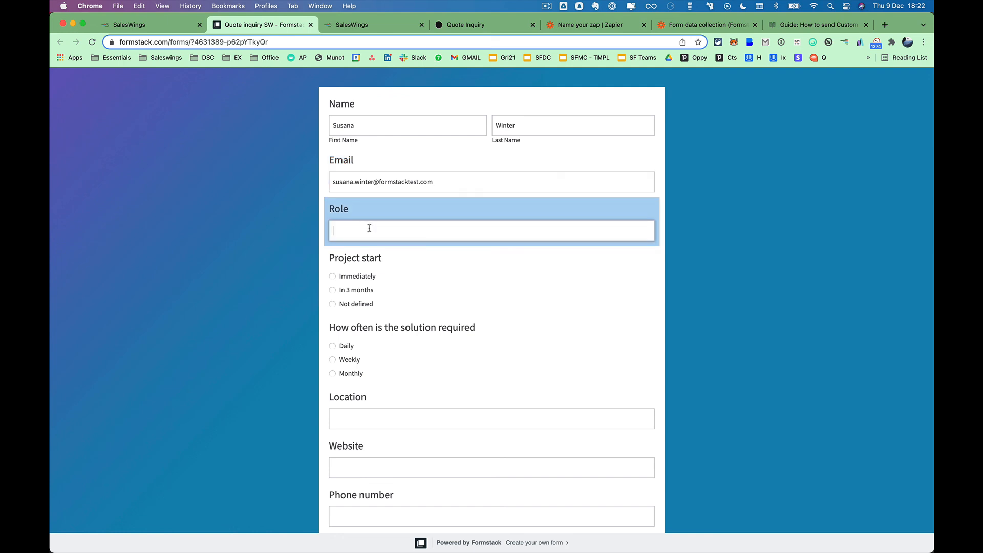
pyautogui.write('CIO')
pyautogui.click(333, 276)
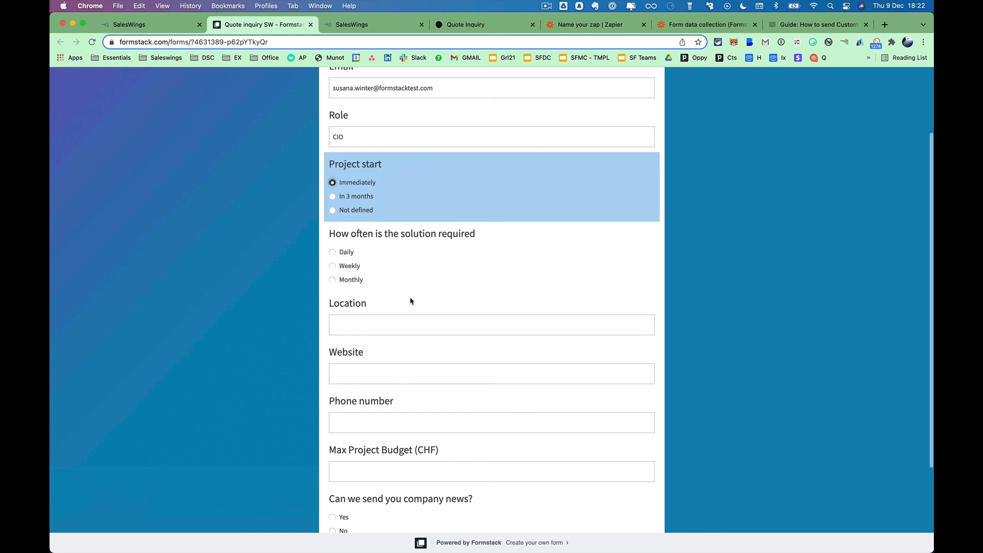
pyautogui.click(333, 266)
pyautogui.click(358, 326)
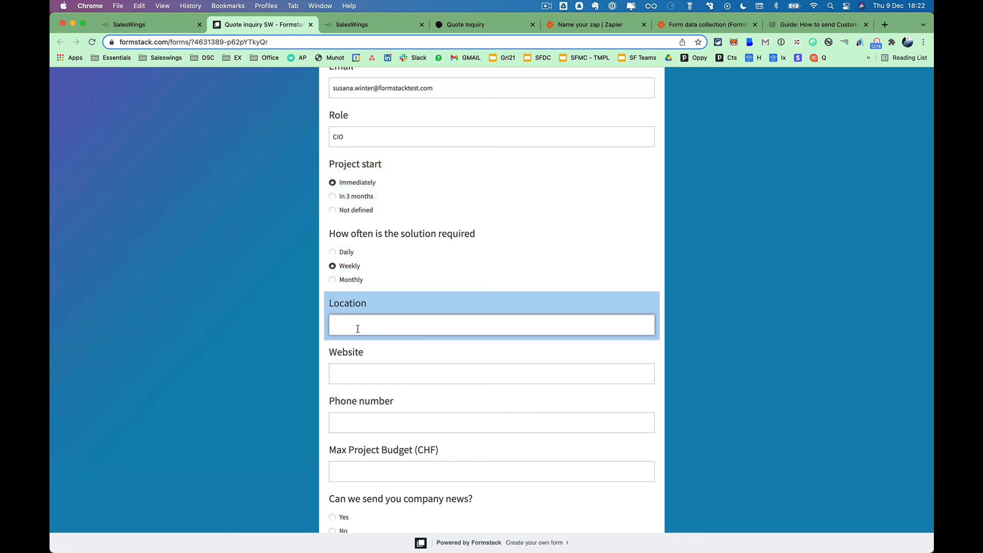
pyautogui.write('Switzerland')
pyautogui.click(404, 376)
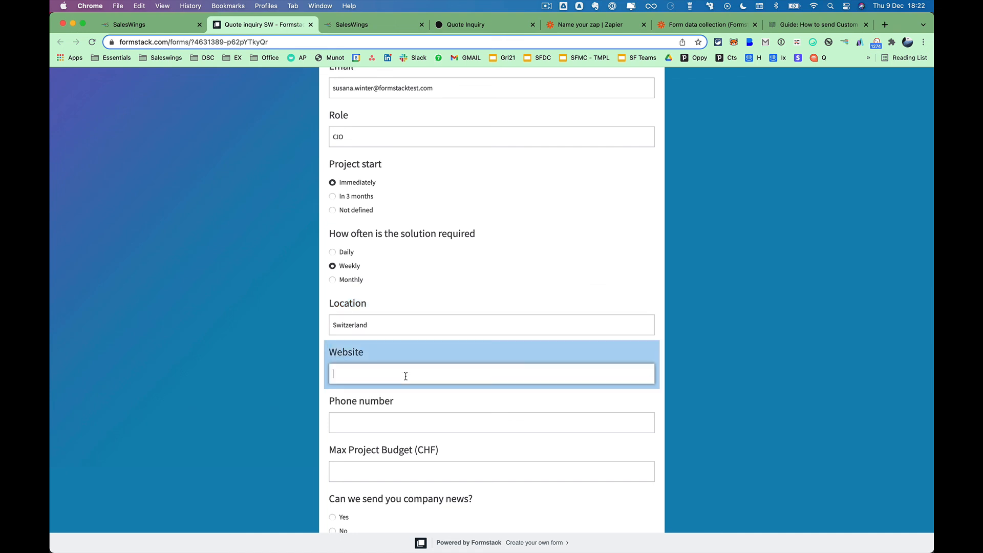
pyautogui.write('www.formtest.com')
pyautogui.scroll(-2, 423, 363)
pyautogui.click(425, 320)
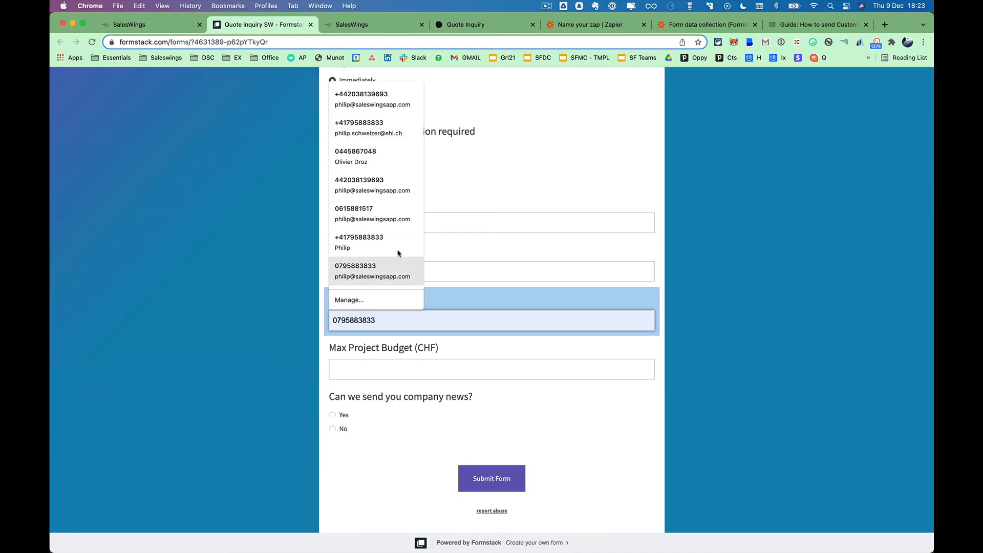
pyautogui.click(379, 187)
pyautogui.click(332, 320)
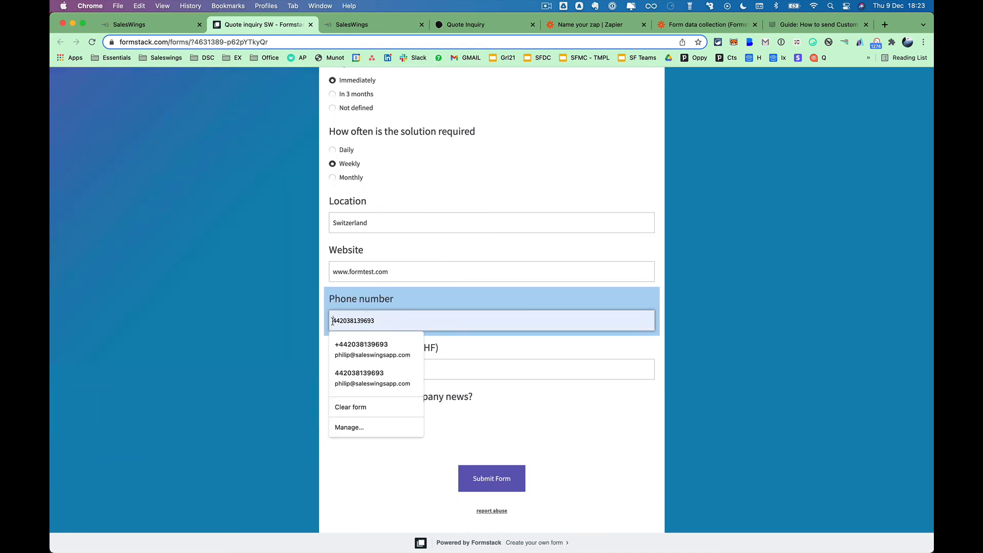
pyautogui.write('00')
pyautogui.click(347, 367)
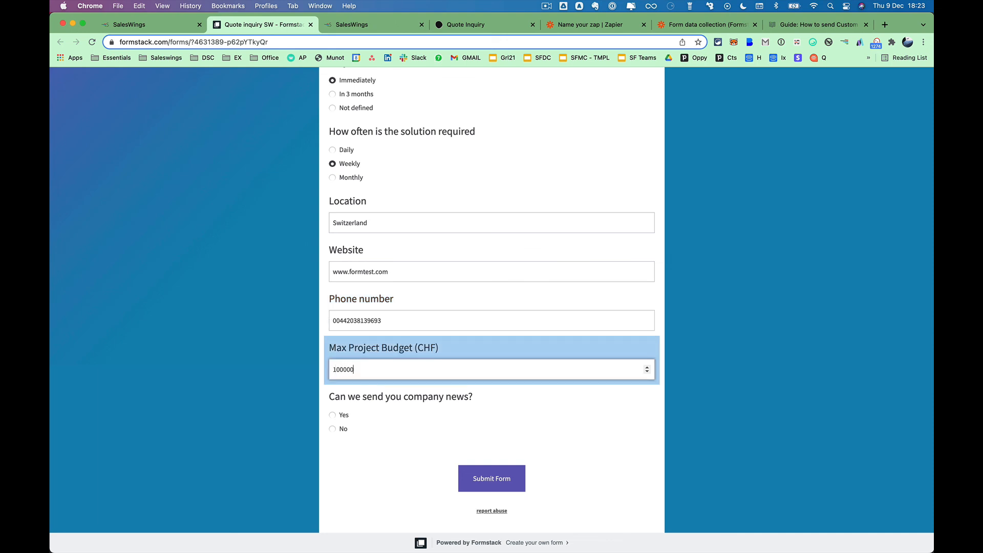
pyautogui.click(332, 415)
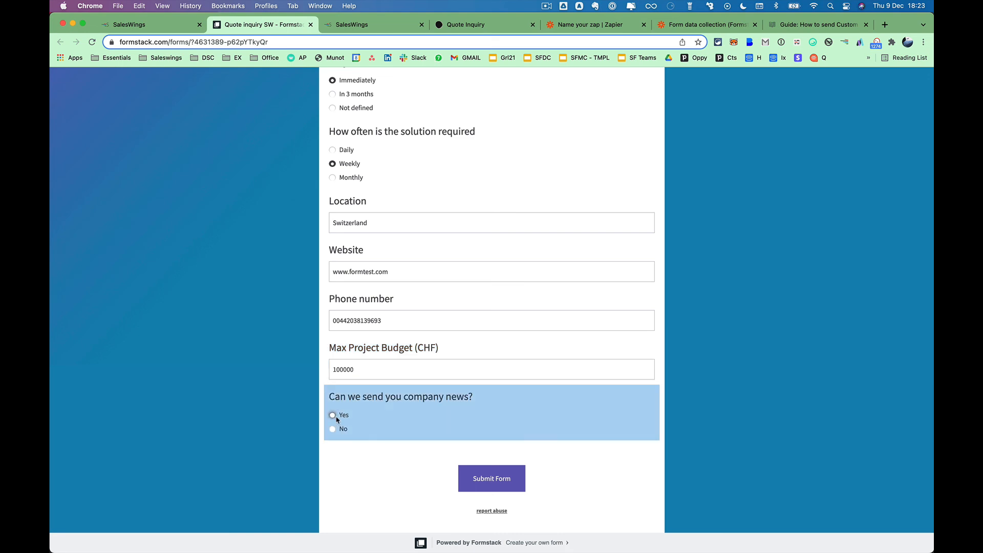
pyautogui.click(498, 484)
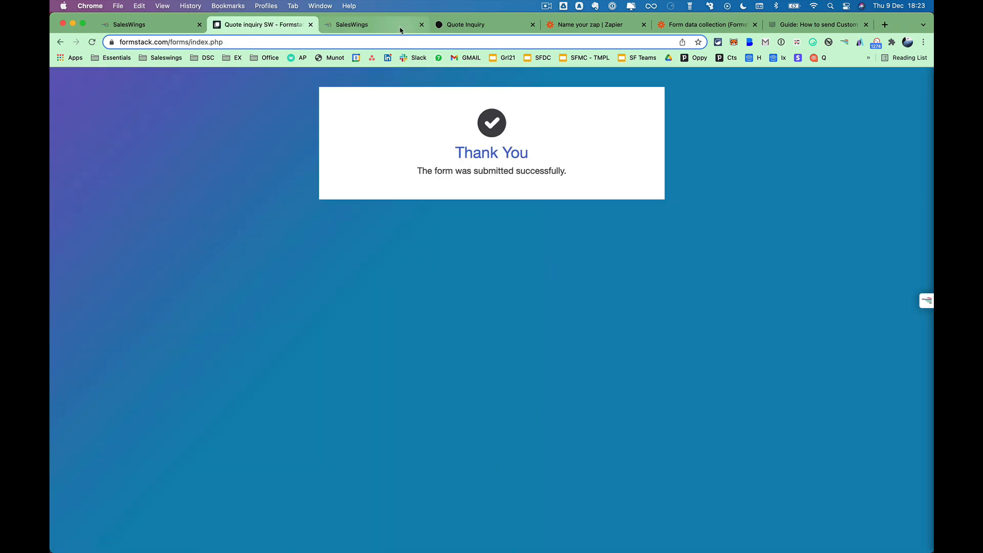
# Reload the SalesWings cockpit and check the new lead shows CIO, Weekly, Switzerland and Immediately.
pyautogui.click(185, 30)
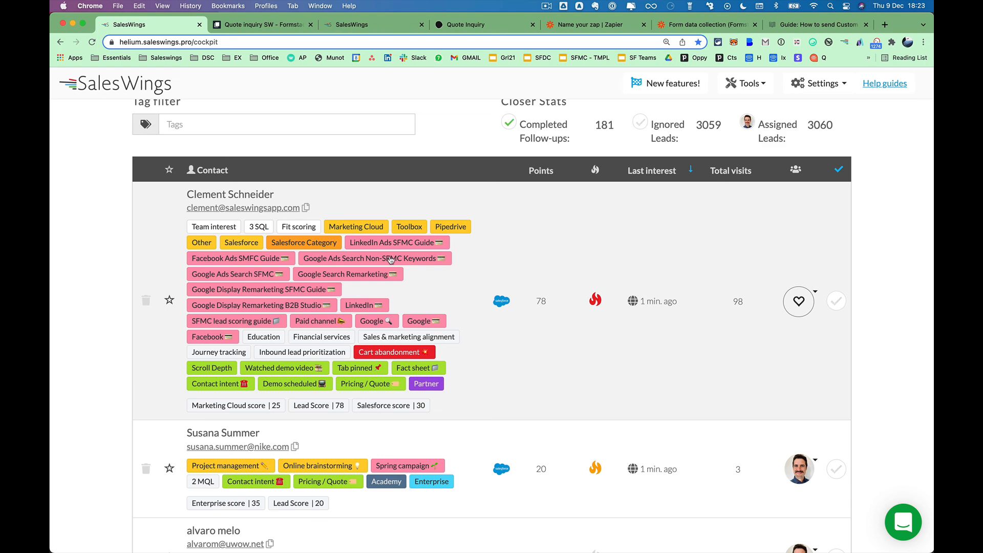
pyautogui.press('super+r')
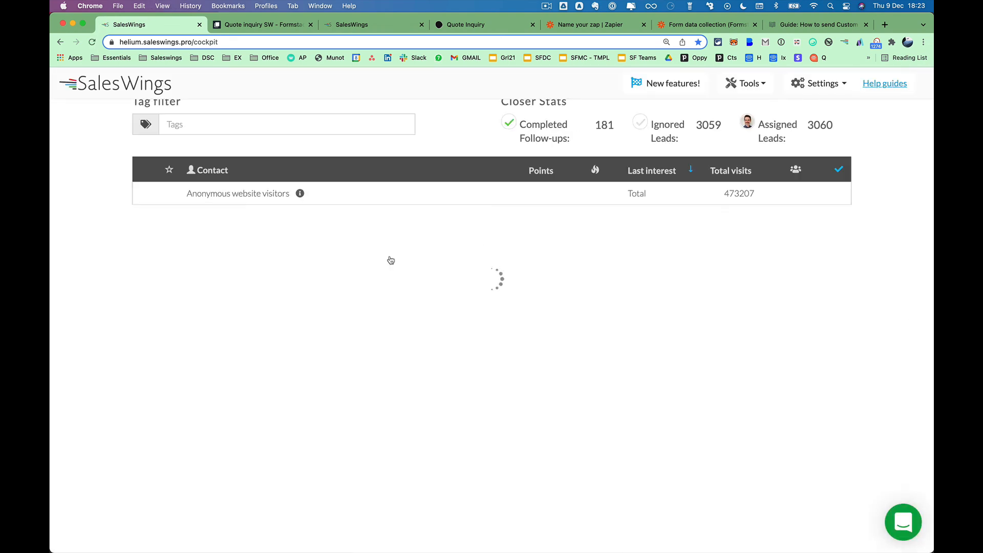
pyautogui.click(407, 215)
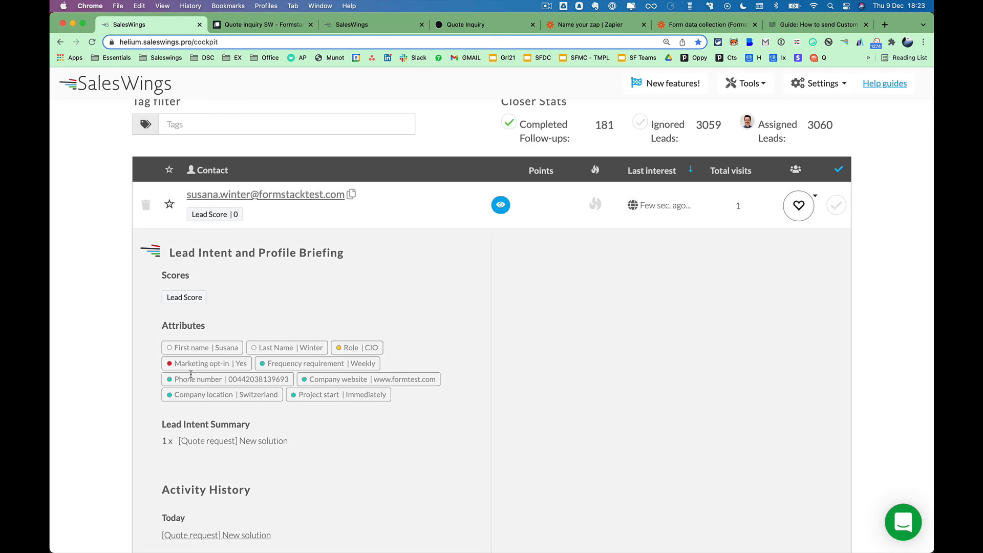
pyautogui.scroll(5, 191, 375)
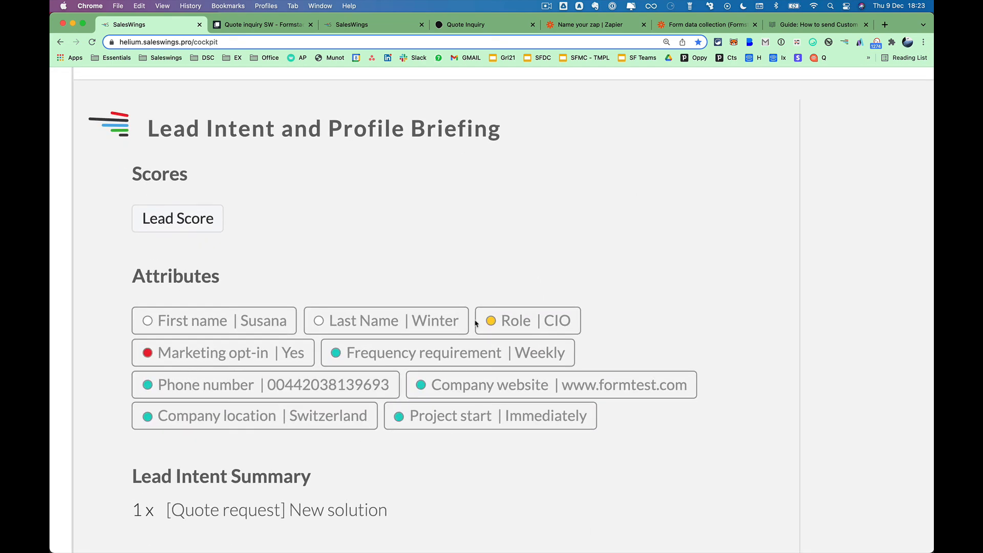
pyautogui.scroll(-5, 419, 411)
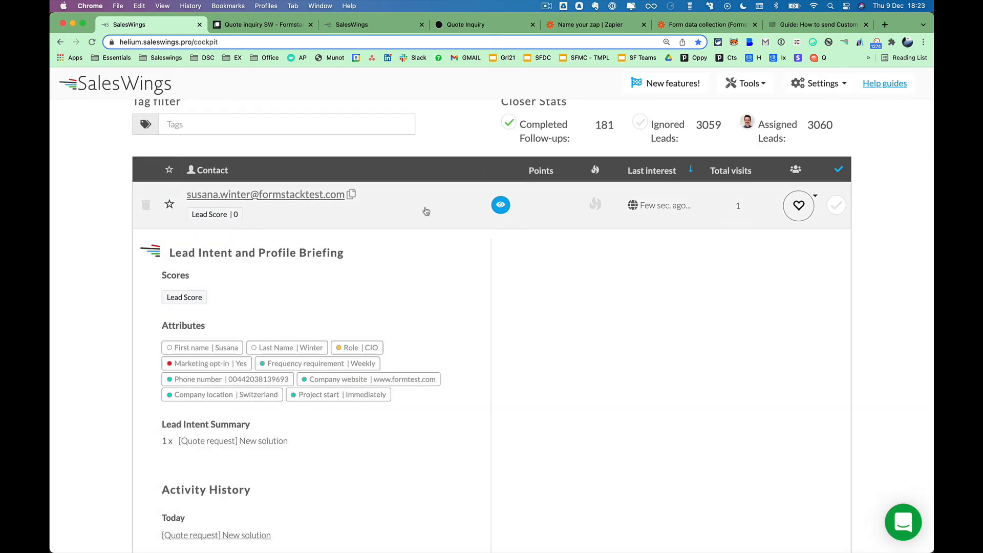
pyautogui.click(426, 211)
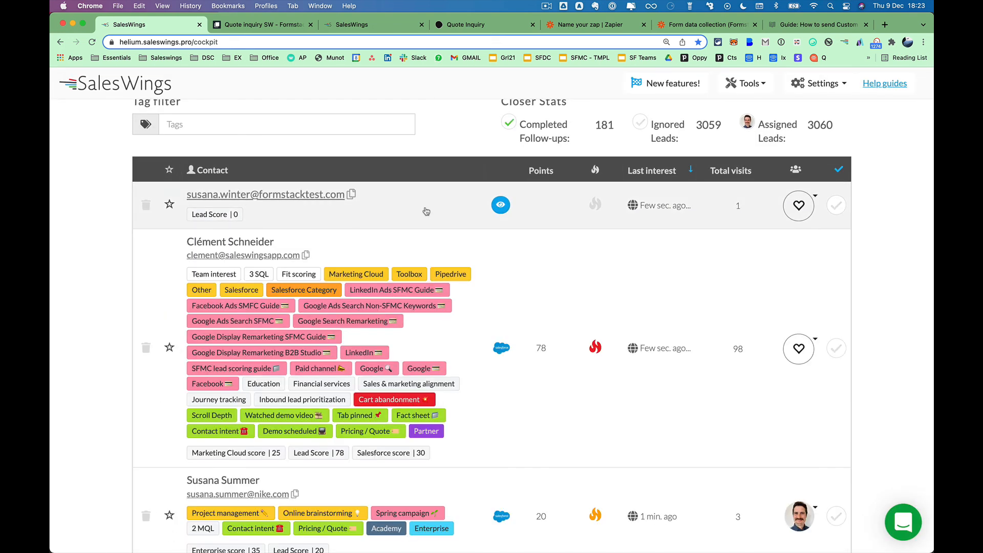
pyautogui.click(784, 29)
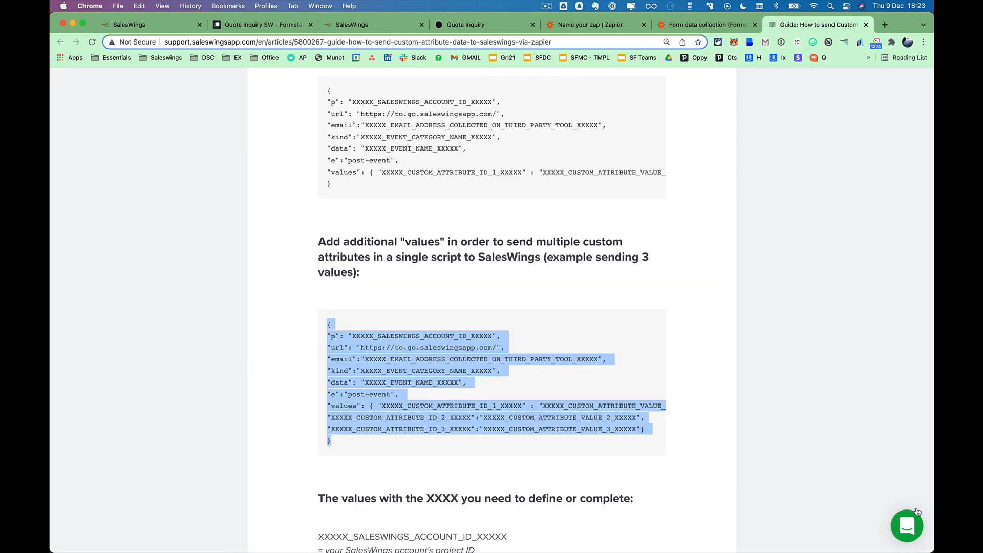
pyautogui.click(645, 285)
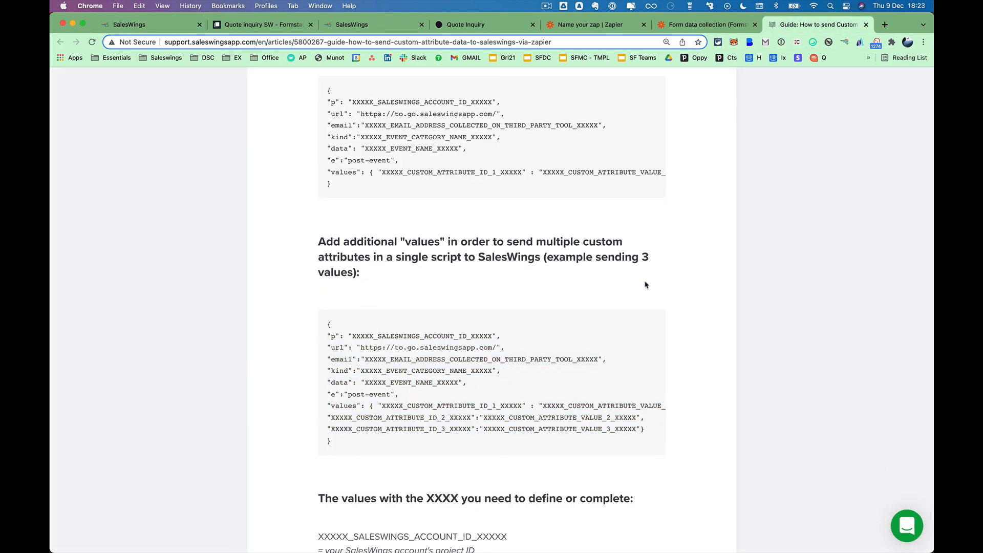
pyautogui.scroll(10, 645, 285)
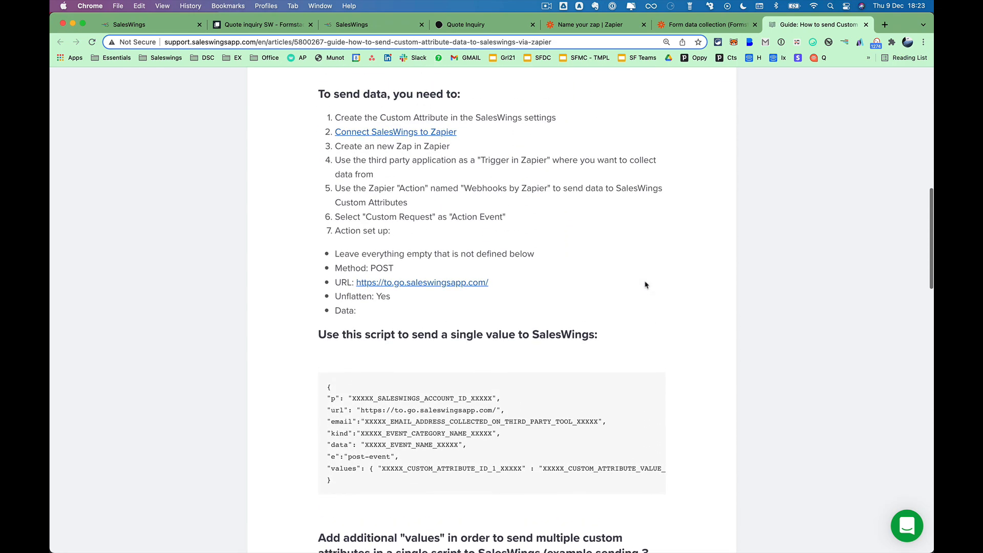
pyautogui.scroll(8, 644, 285)
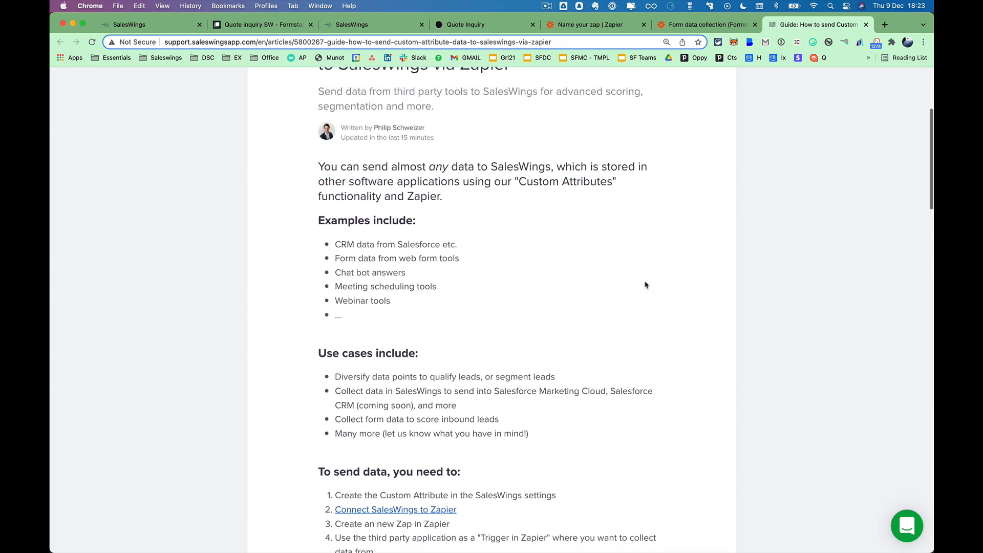
pyautogui.scroll(2, 645, 285)
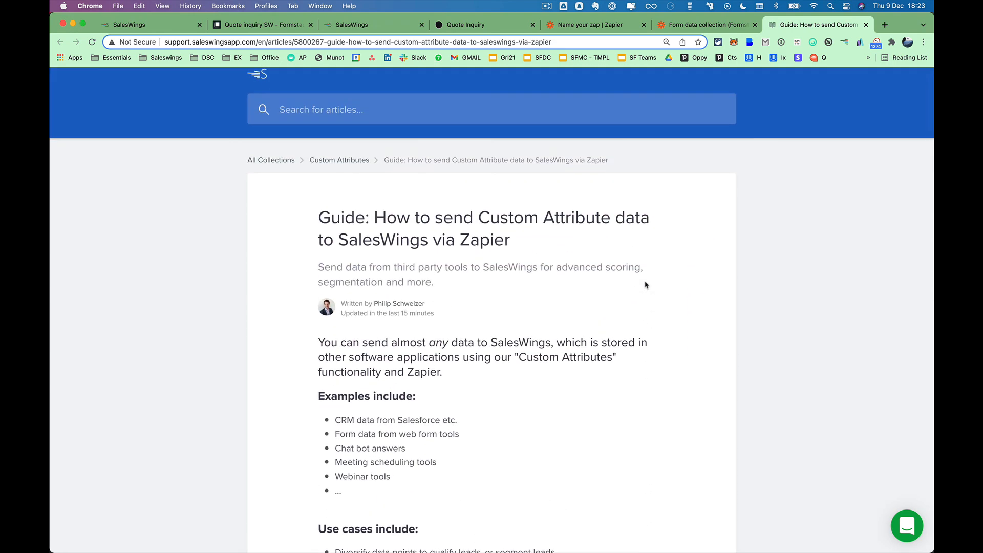